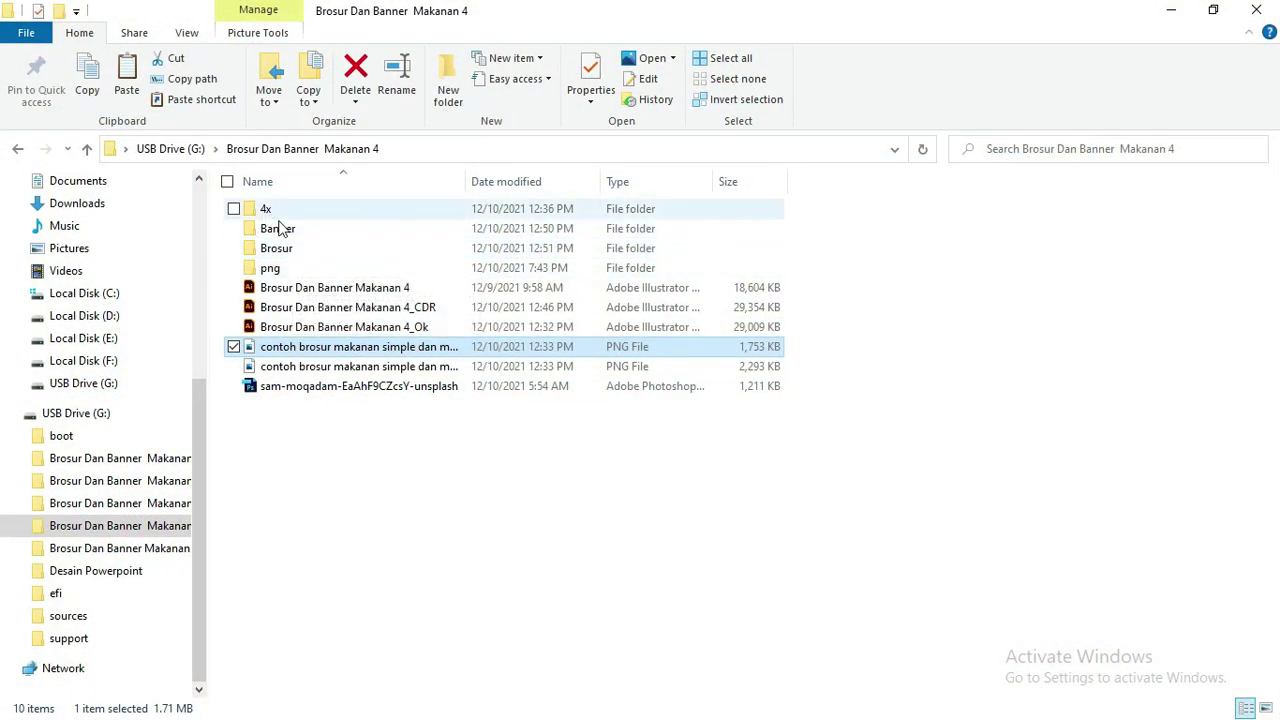
Look through the Banner and Brosur folders and open the brochure's CDR subfolder
left_click(279, 229)
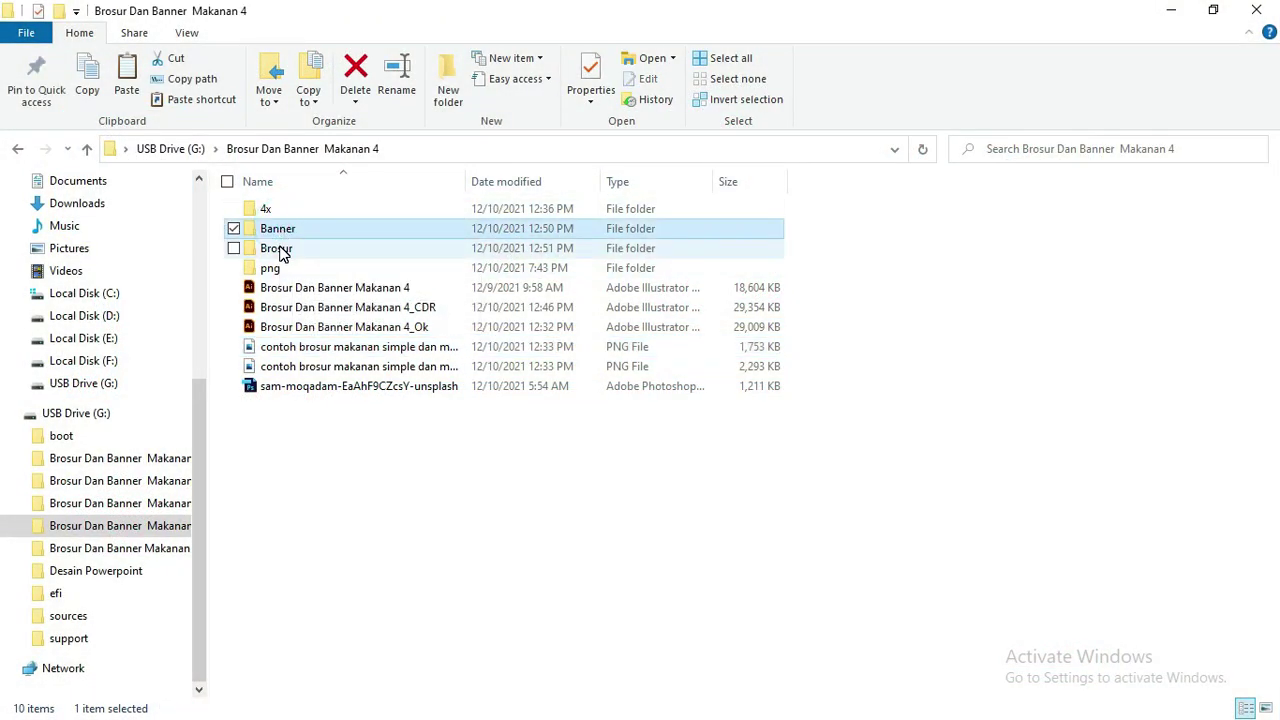
left_click(278, 248)
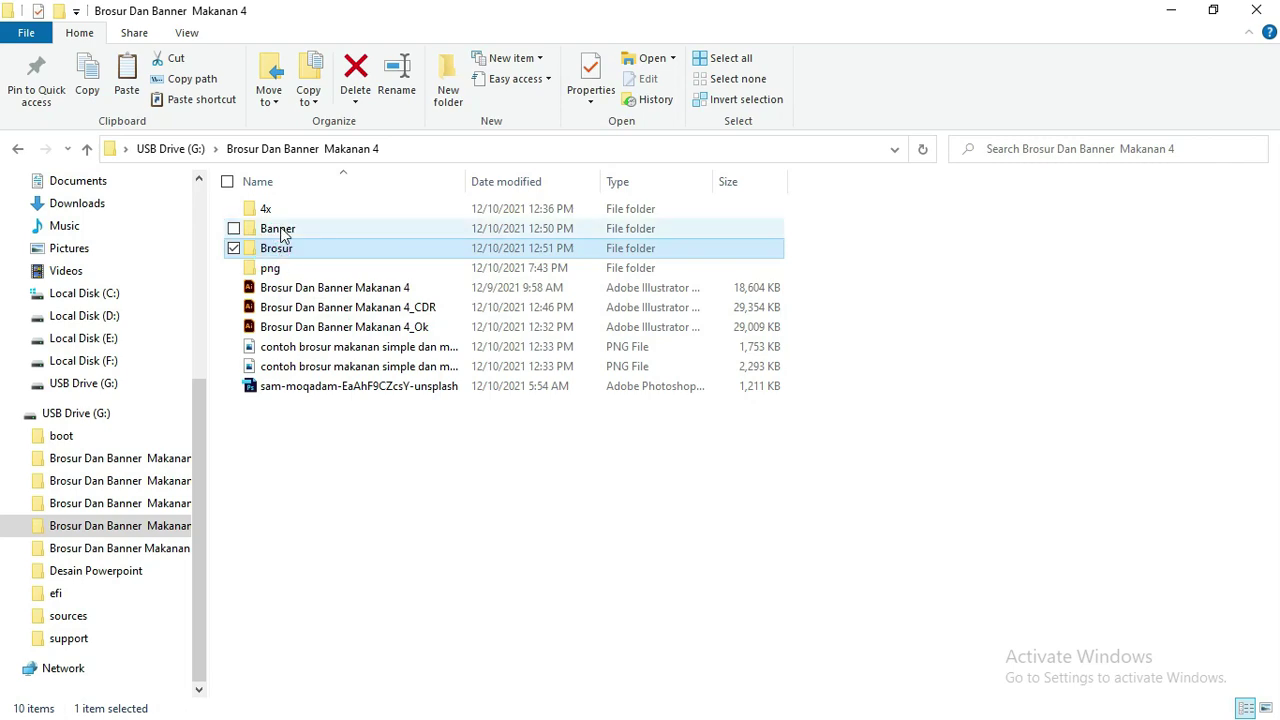
left_click(282, 230)
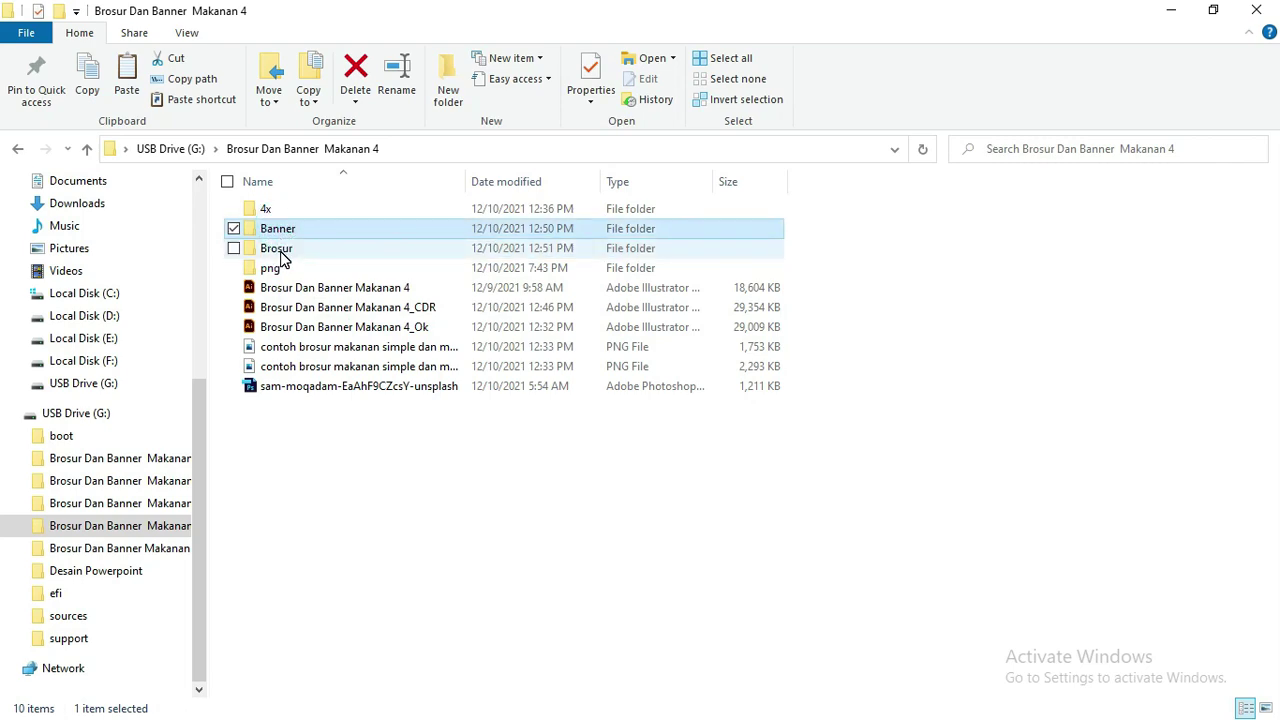
double_click(280, 230)
left_click(282, 209)
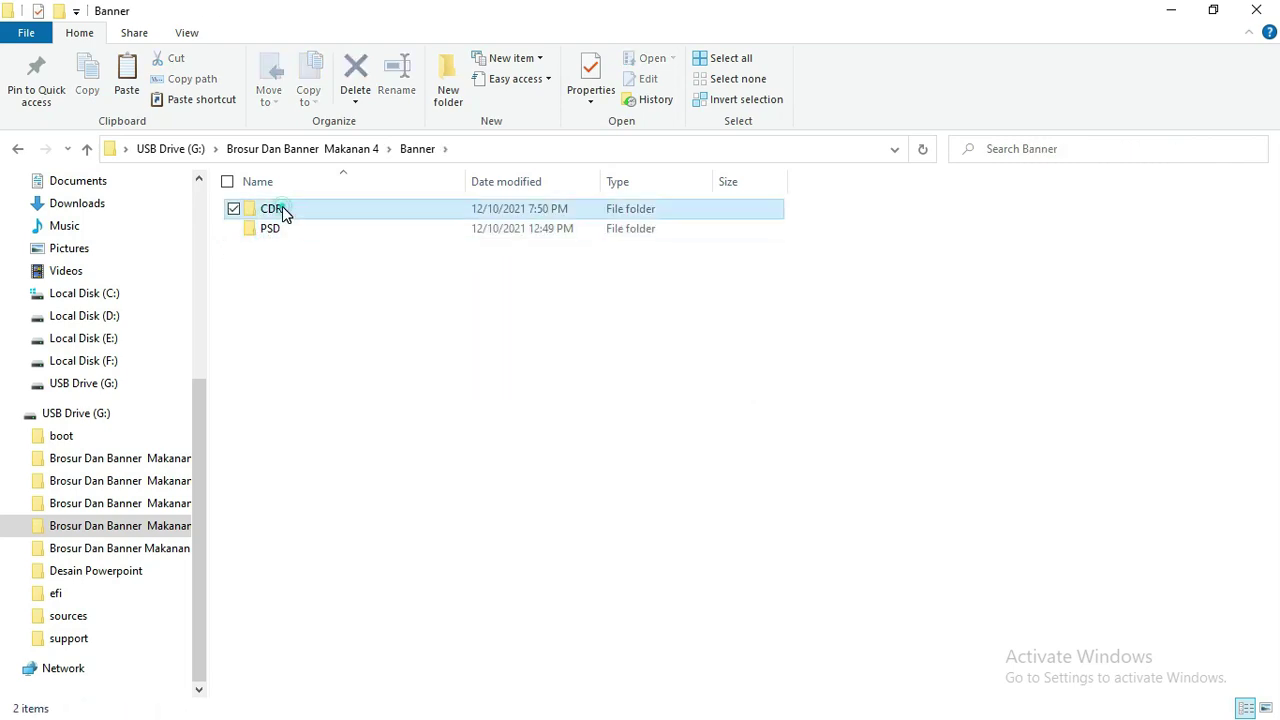
left_click(286, 228)
key("BackSpace")
left_click(274, 249)
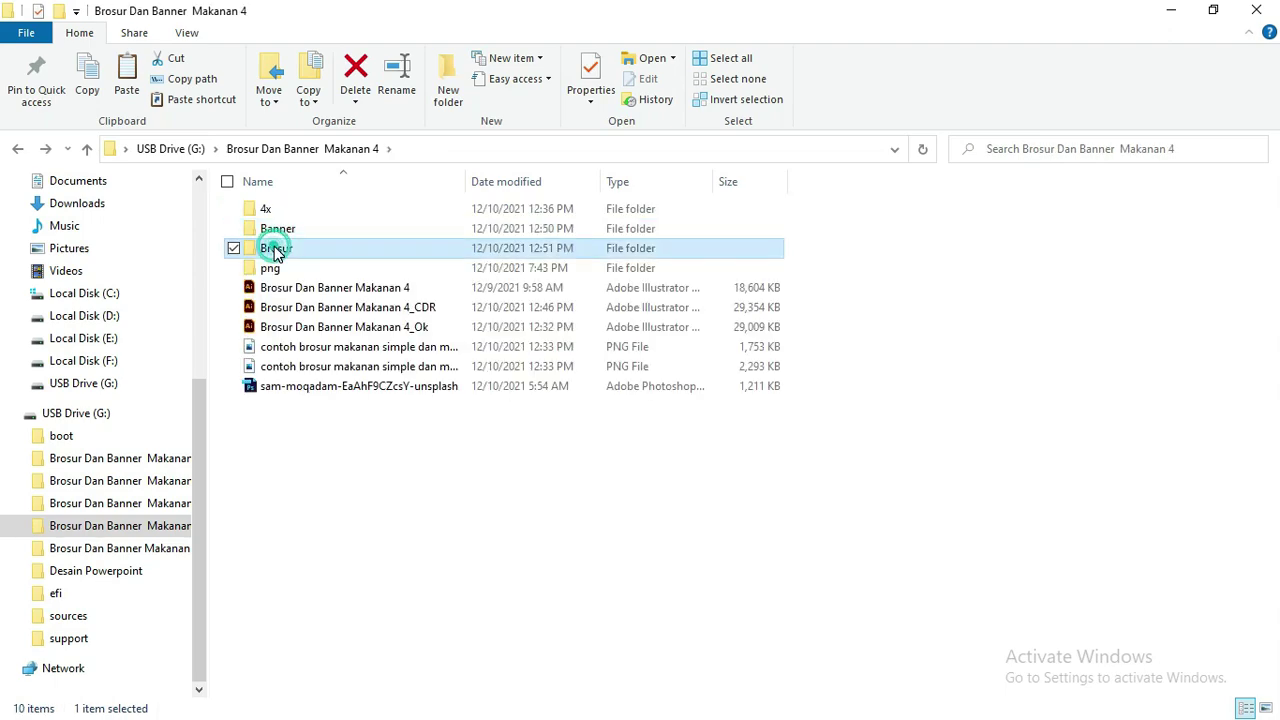
double_click(274, 249)
left_click(269, 208)
left_click(266, 228)
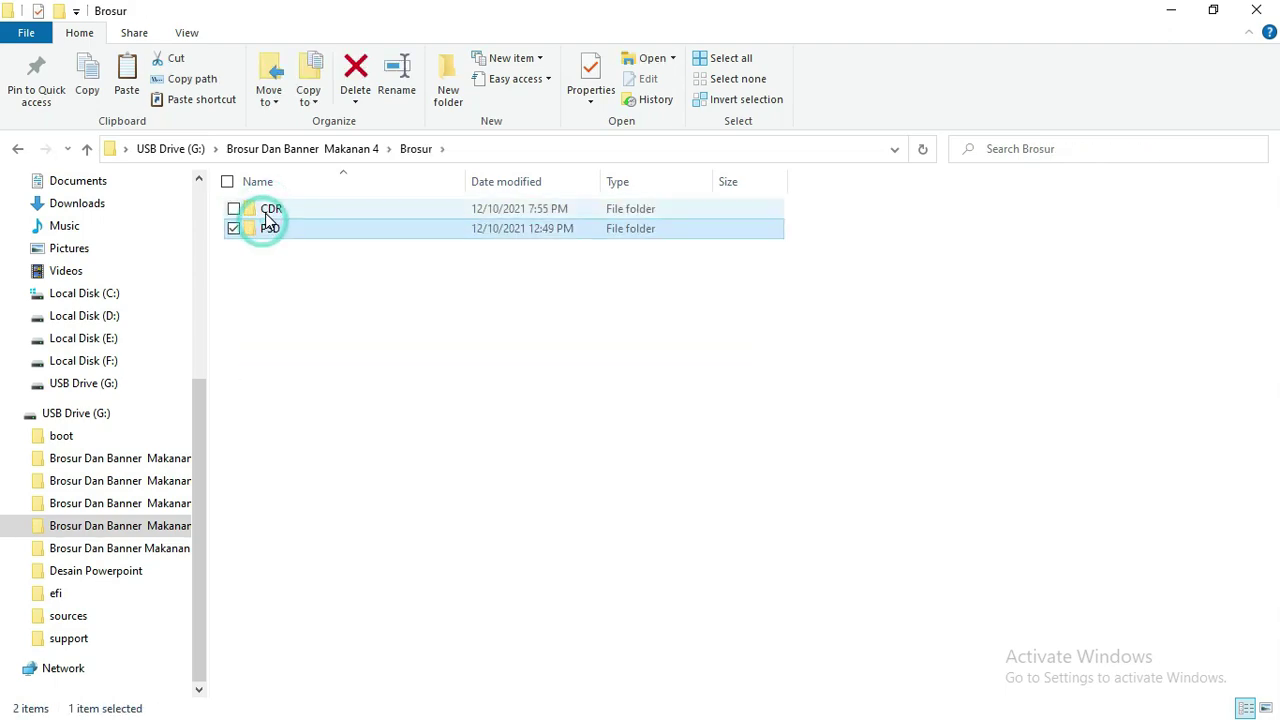
double_click(268, 210)
Inspect the Brosur Makanan 4 CDR file and the two brochure PSD files
left_click(268, 210)
right_click(266, 212)
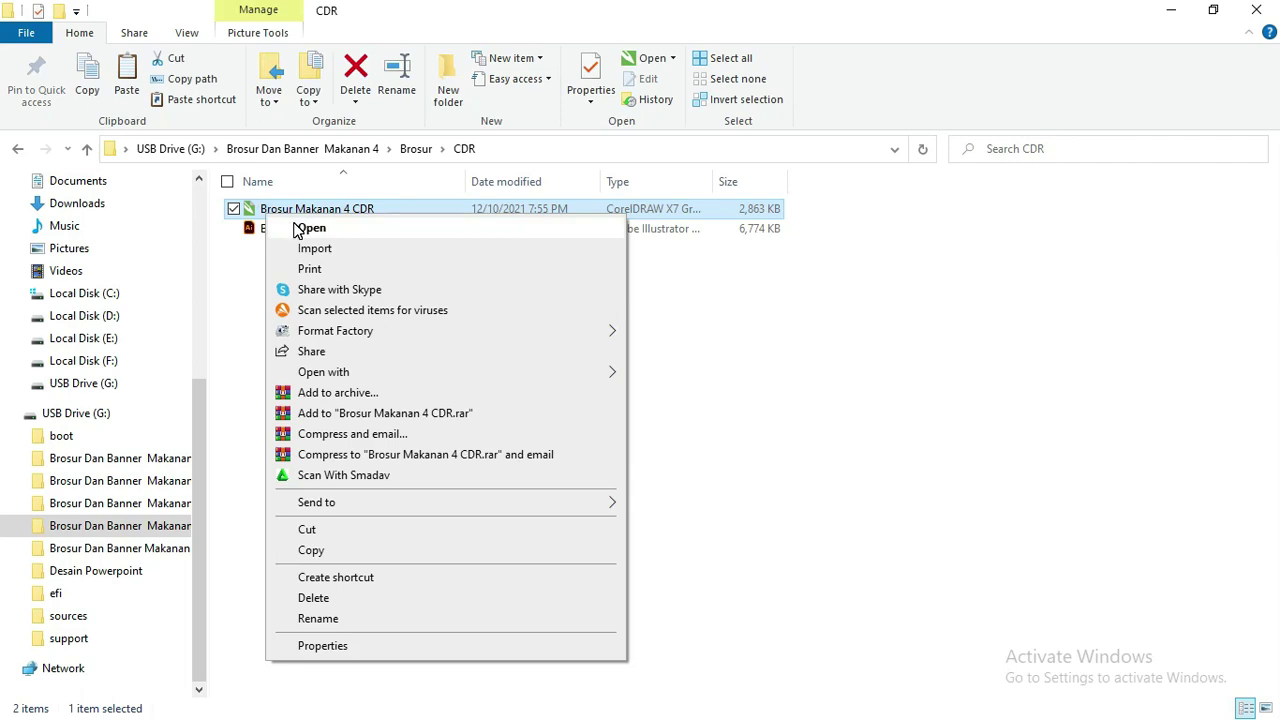
left_click(229, 257)
key("BackSpace")
left_click(288, 232)
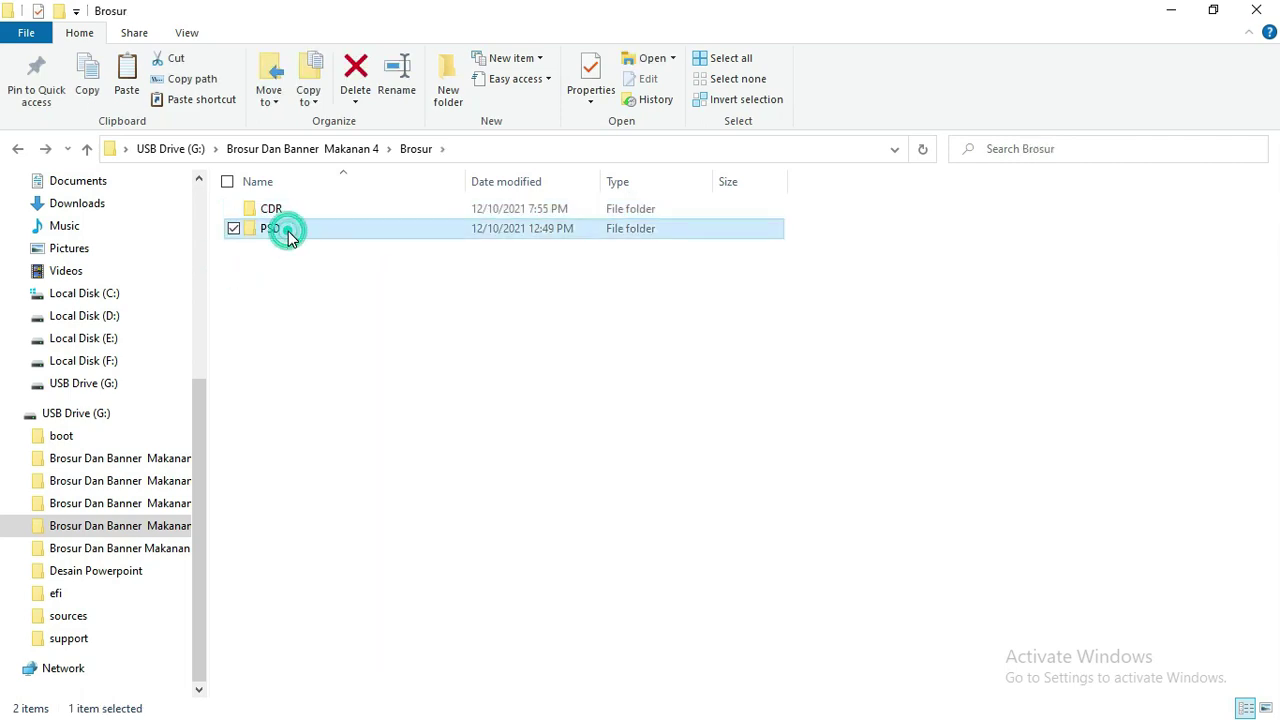
double_click(288, 234)
left_click(286, 214)
left_click(278, 228, "shift")
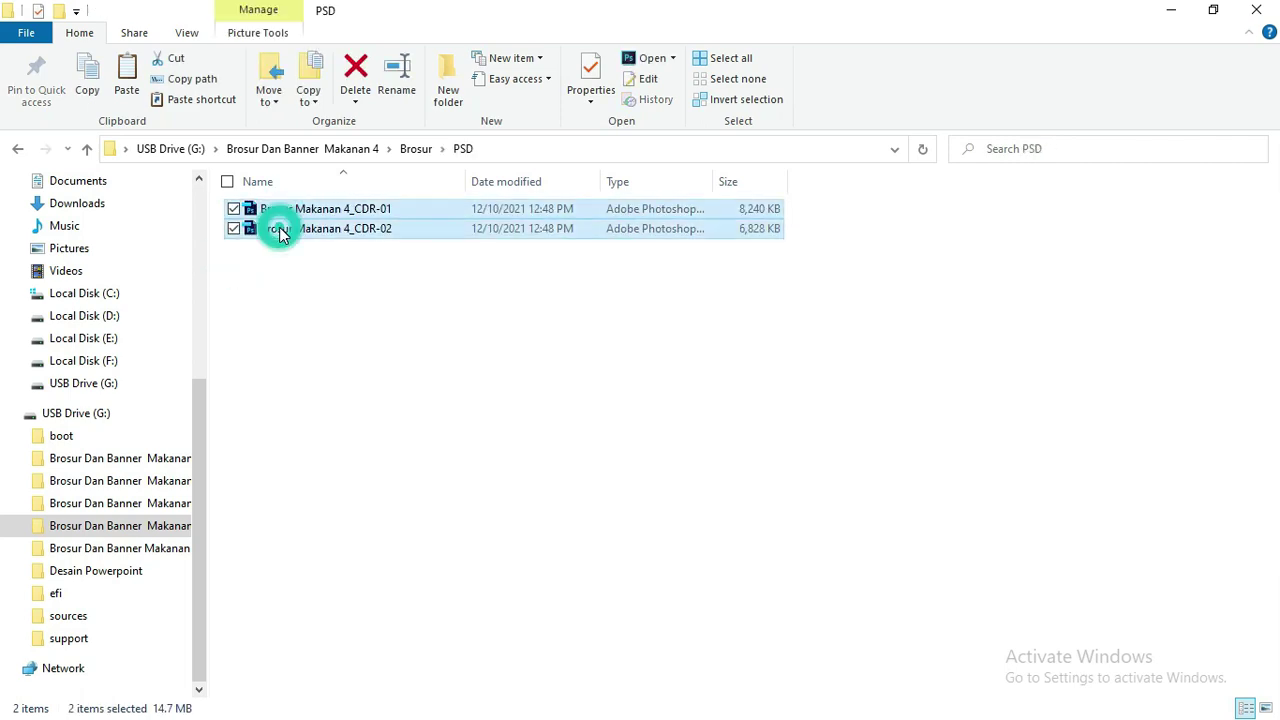
right_click(280, 230)
left_click(240, 257)
left_click(240, 257)
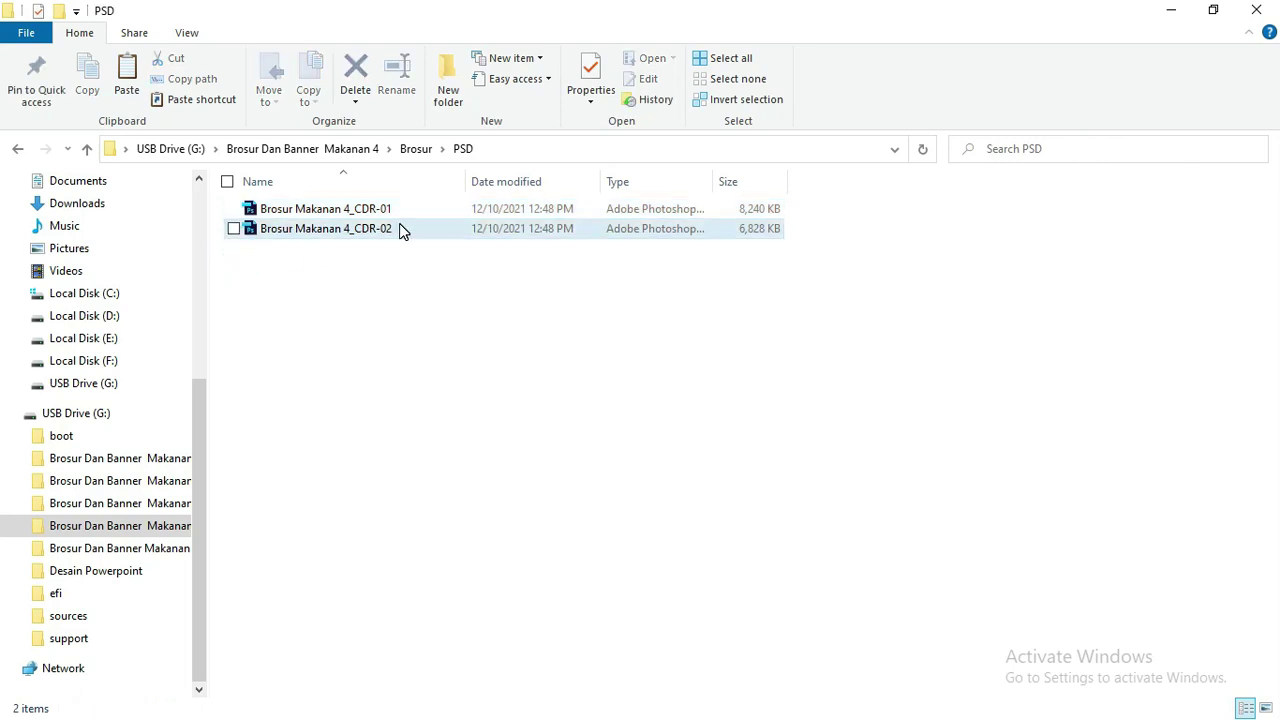
key("BackSpace")
Check the banner CDR file, then select Banner Makanan 4_CDR-03 and _CDR-04 in Banner\PSD
left_click(363, 149)
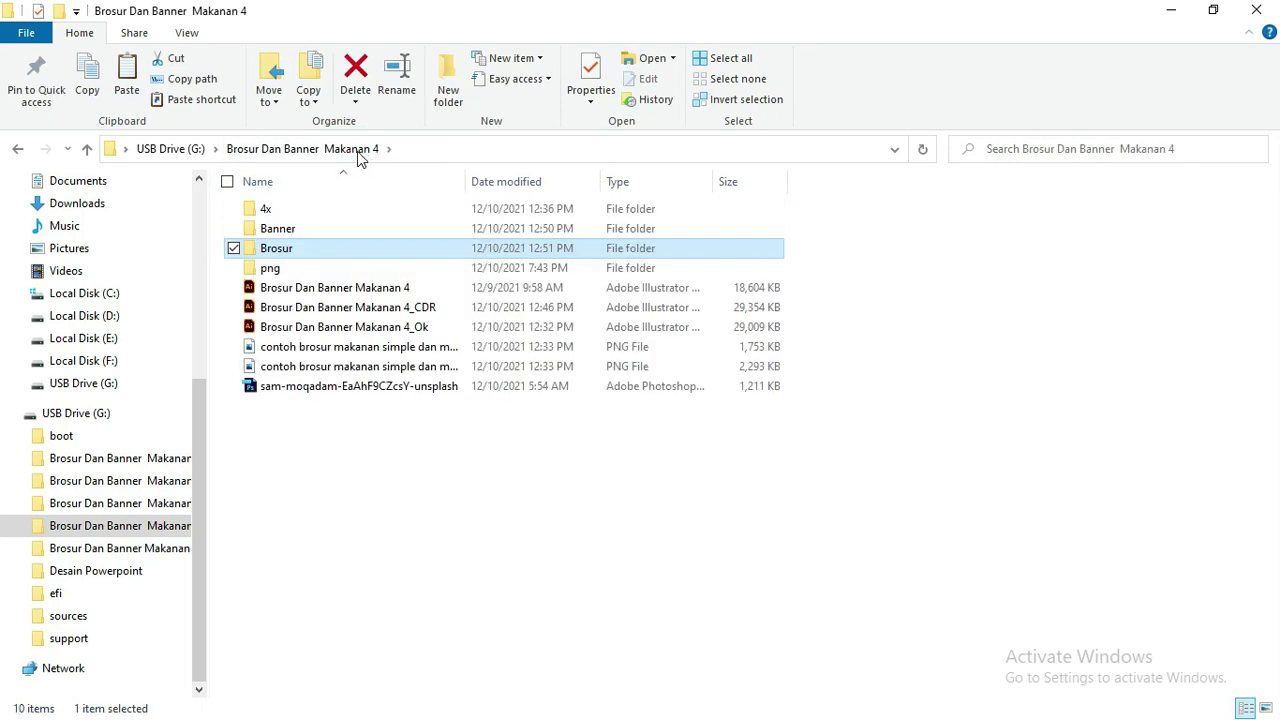
double_click(284, 228)
double_click(276, 209)
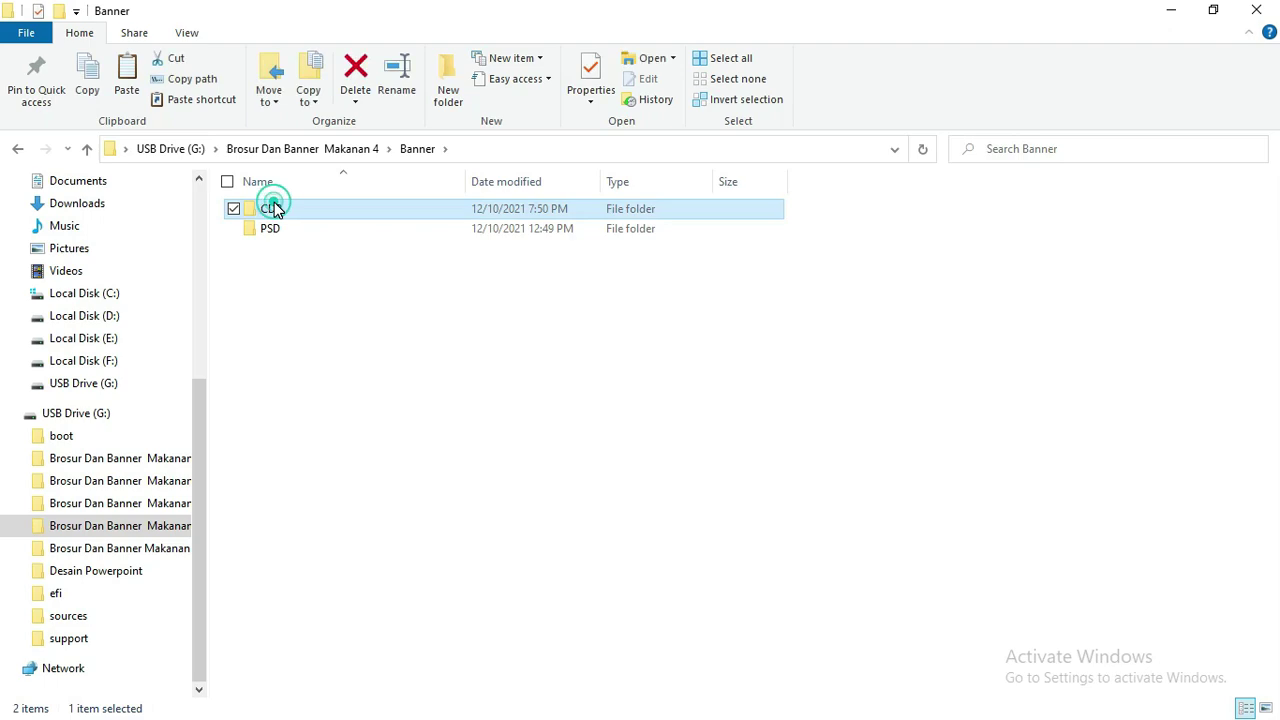
left_click(278, 216)
right_click(277, 212)
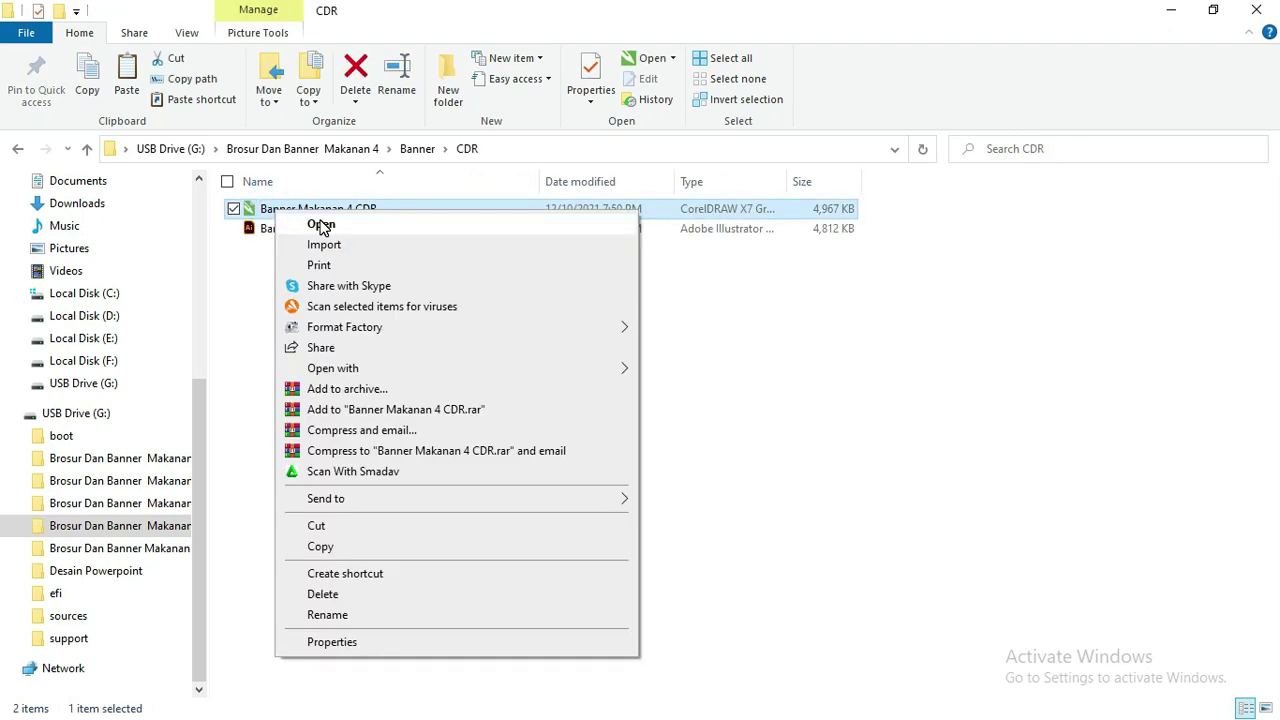
left_click(252, 257)
key("BackSpace")
double_click(272, 230)
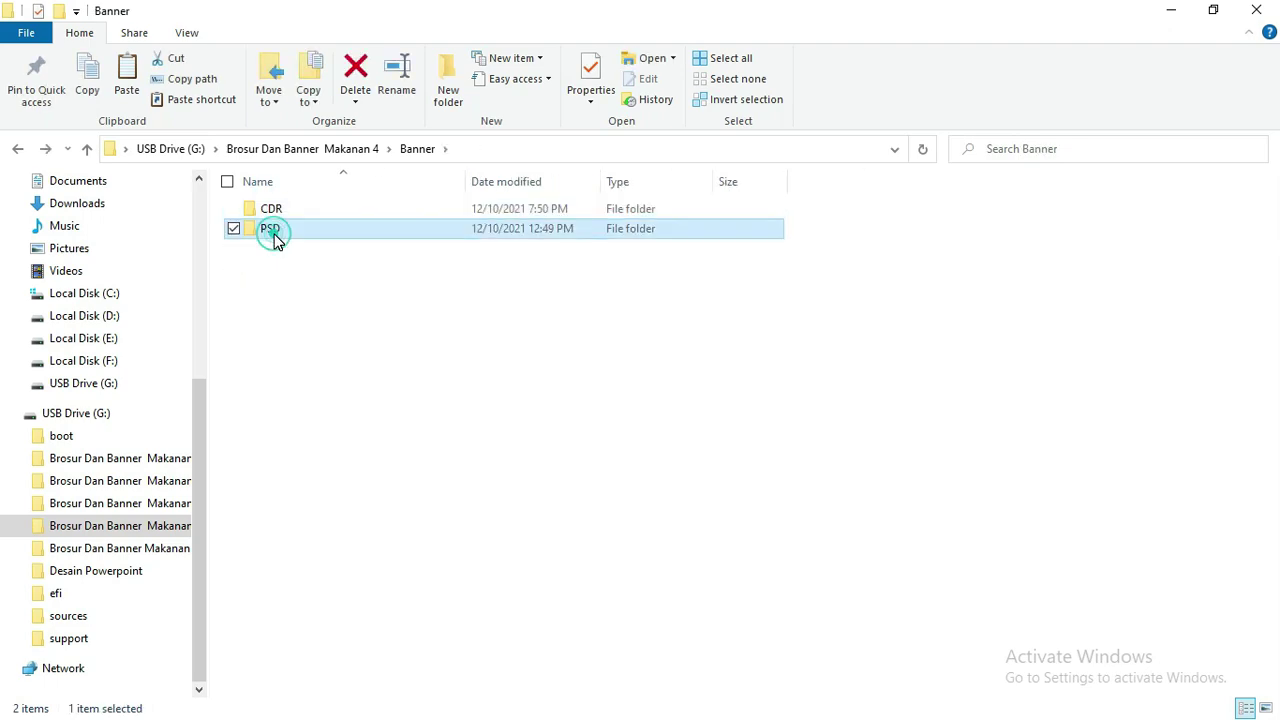
left_click(273, 210)
left_click(274, 228, "ctrl")
right_click(274, 228)
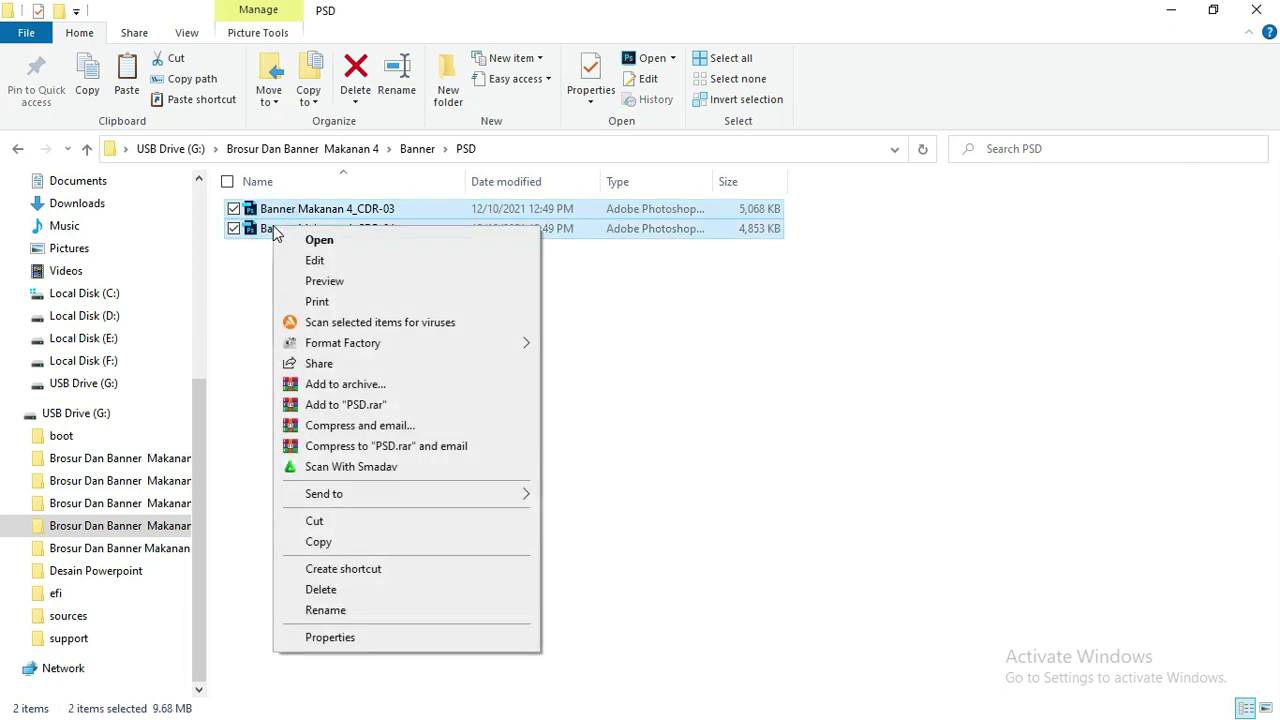
left_click(241, 259)
key("alt+Tab")
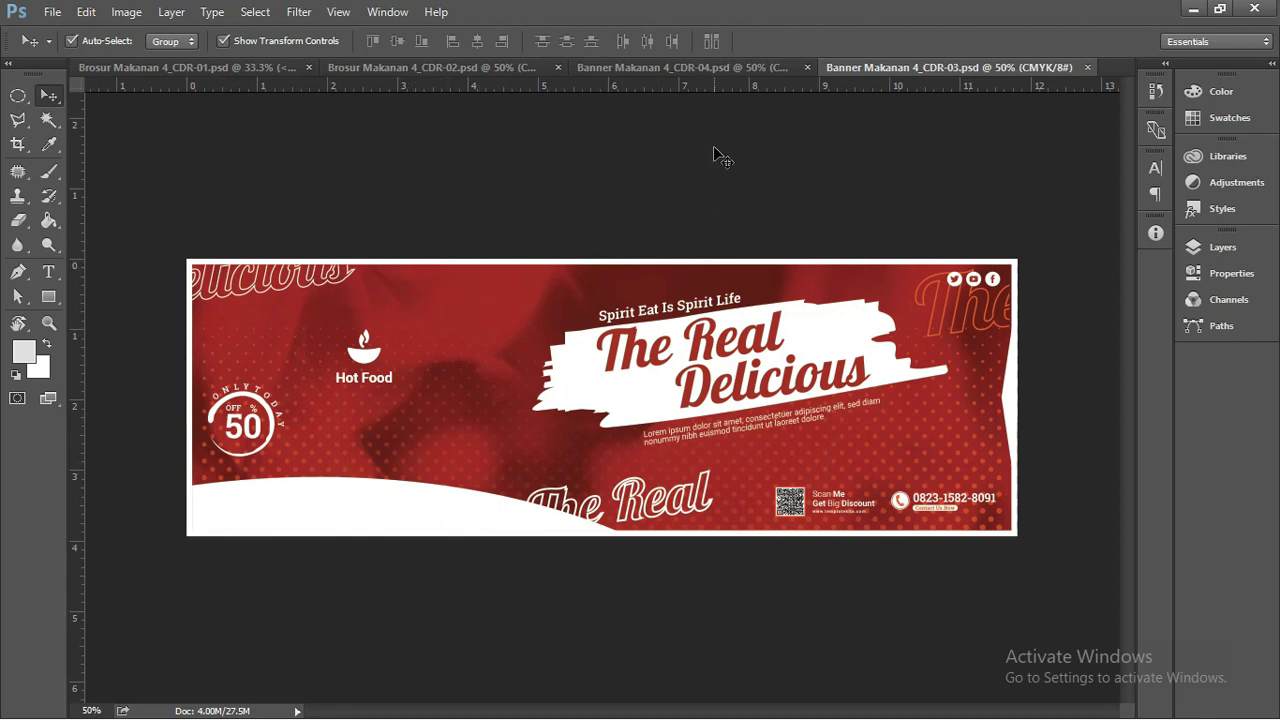
Bring up the Banner Makanan 4_CDR-04 document, zoom and pan across it, then fit it back
left_click(712, 67)
scroll(549, 346, "up", 1)
scroll(549, 340, "up", 1)
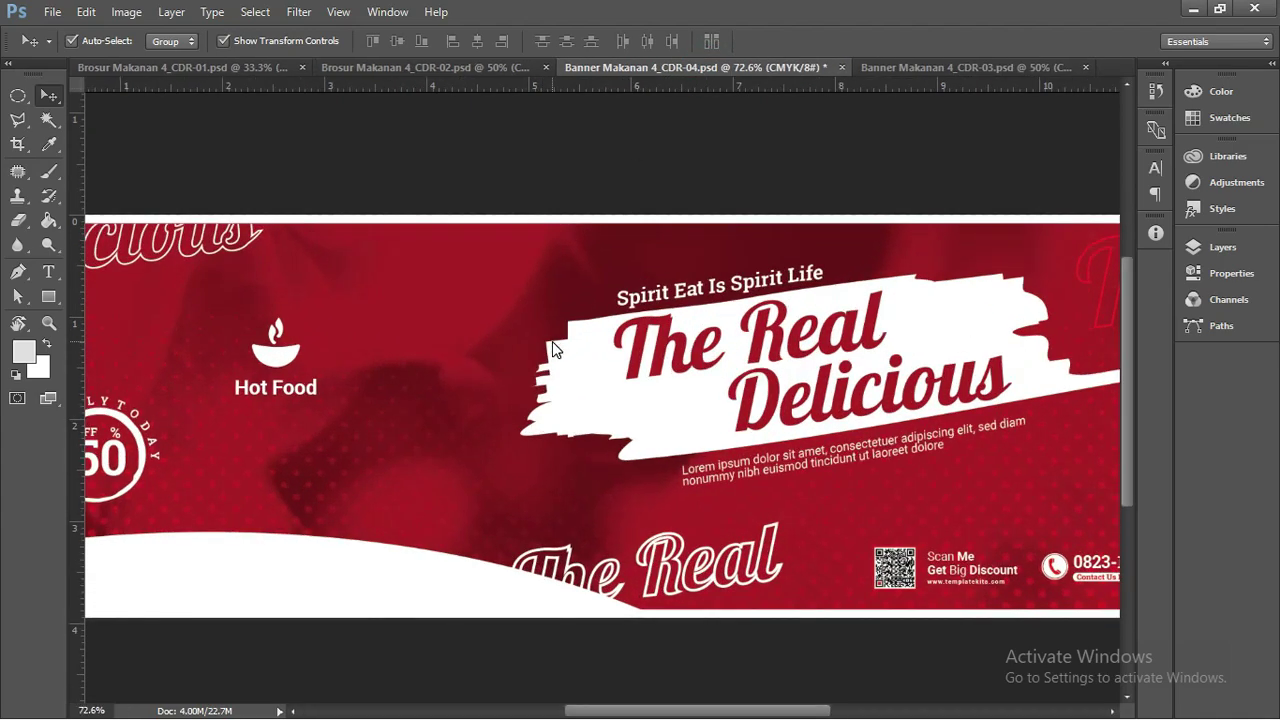
key("alt+space")
left_click_drag(506, 313, 606, 296)
scroll(426, 272, "down", 1)
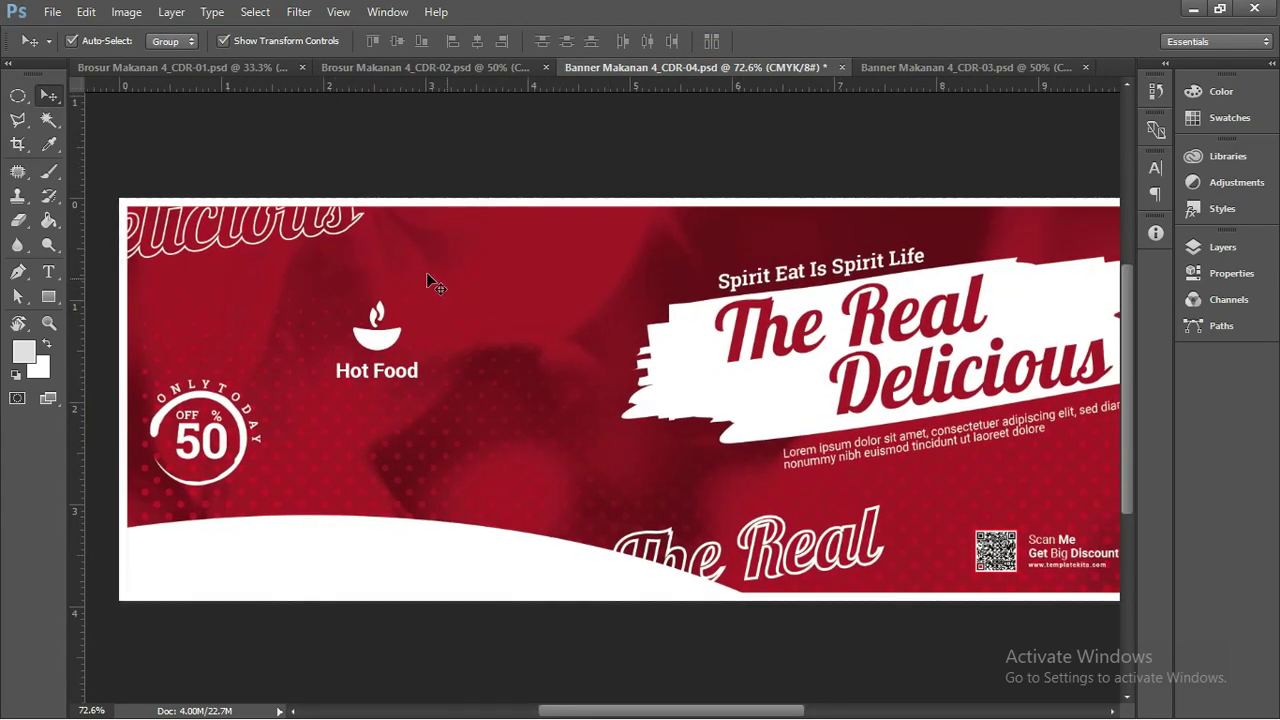
scroll(414, 271, "down", 1)
scroll(462, 268, "down", 1)
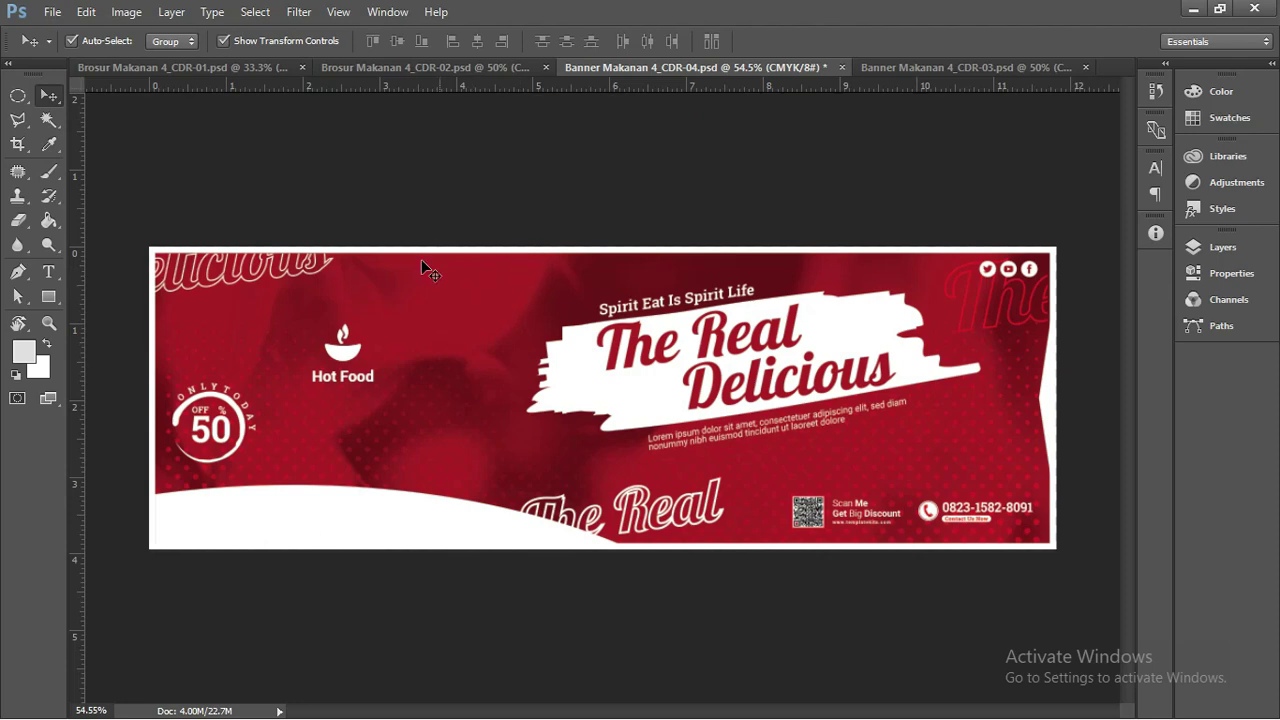
left_click_drag(523, 286, 538, 316)
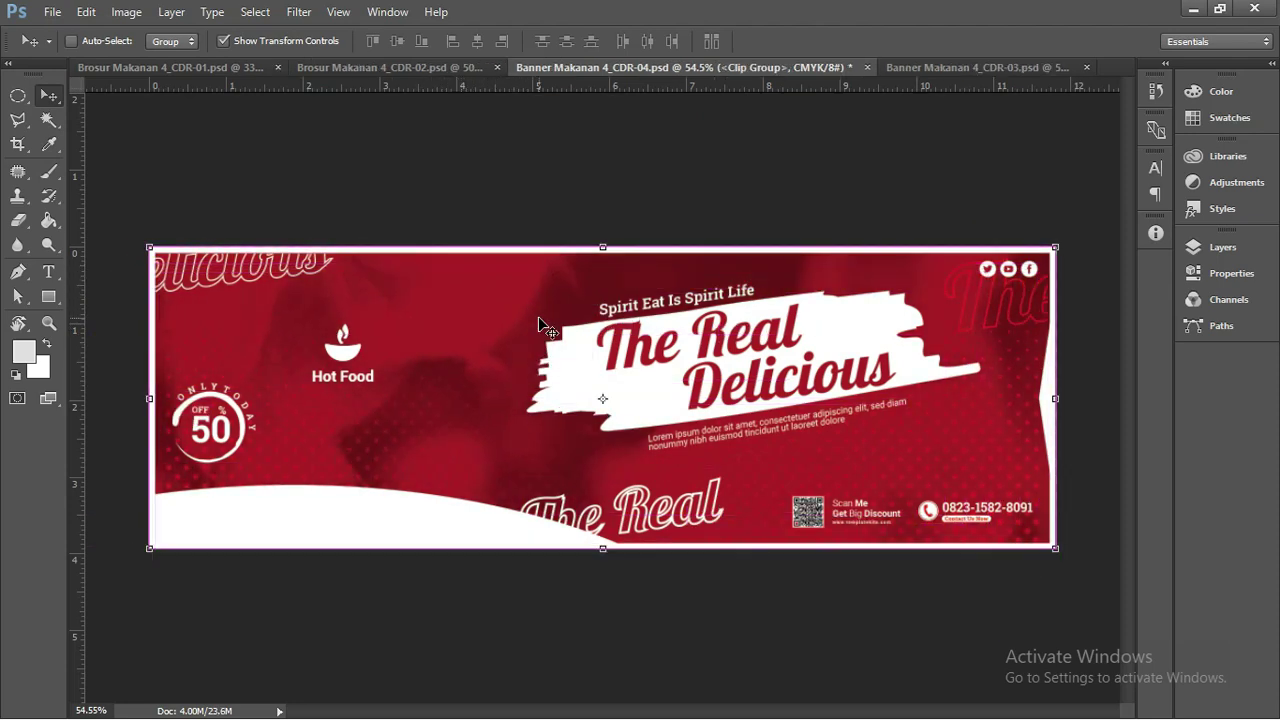
Select the food photo <Image> layer and switch its blend mode to Normal, then back to Multiply
left_click(1215, 253)
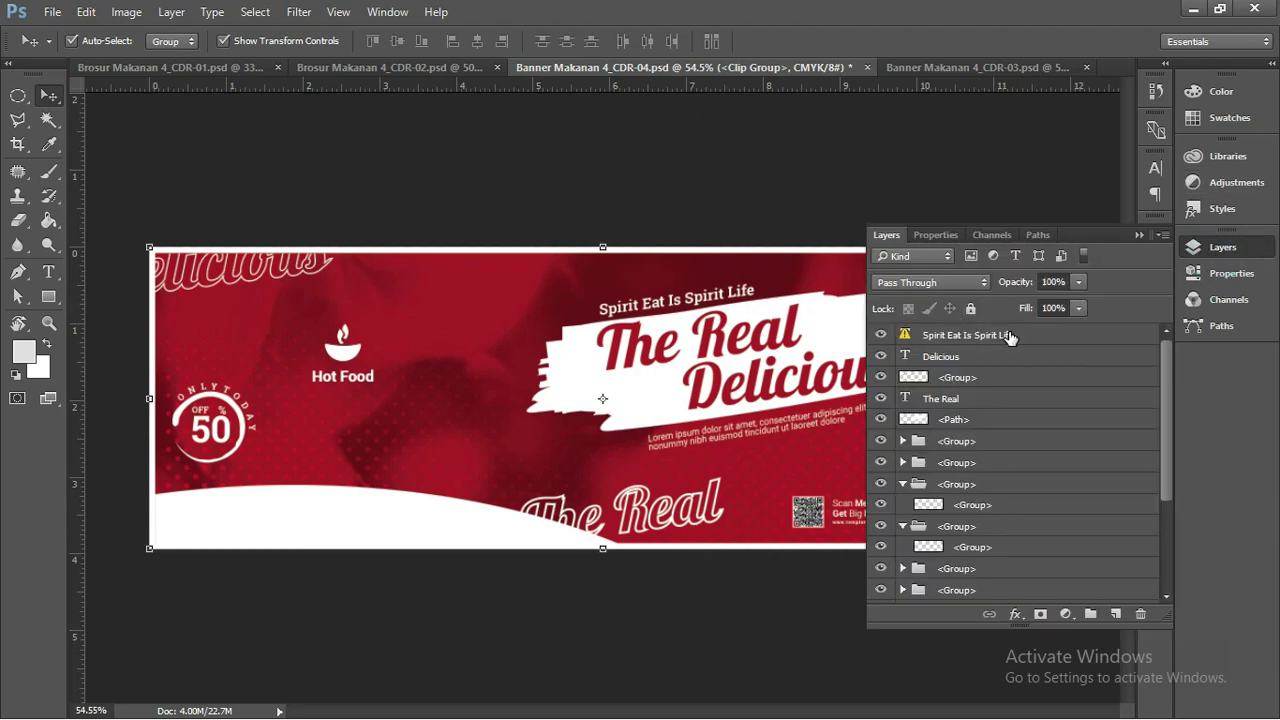
left_click_drag(1166, 396, 1168, 560)
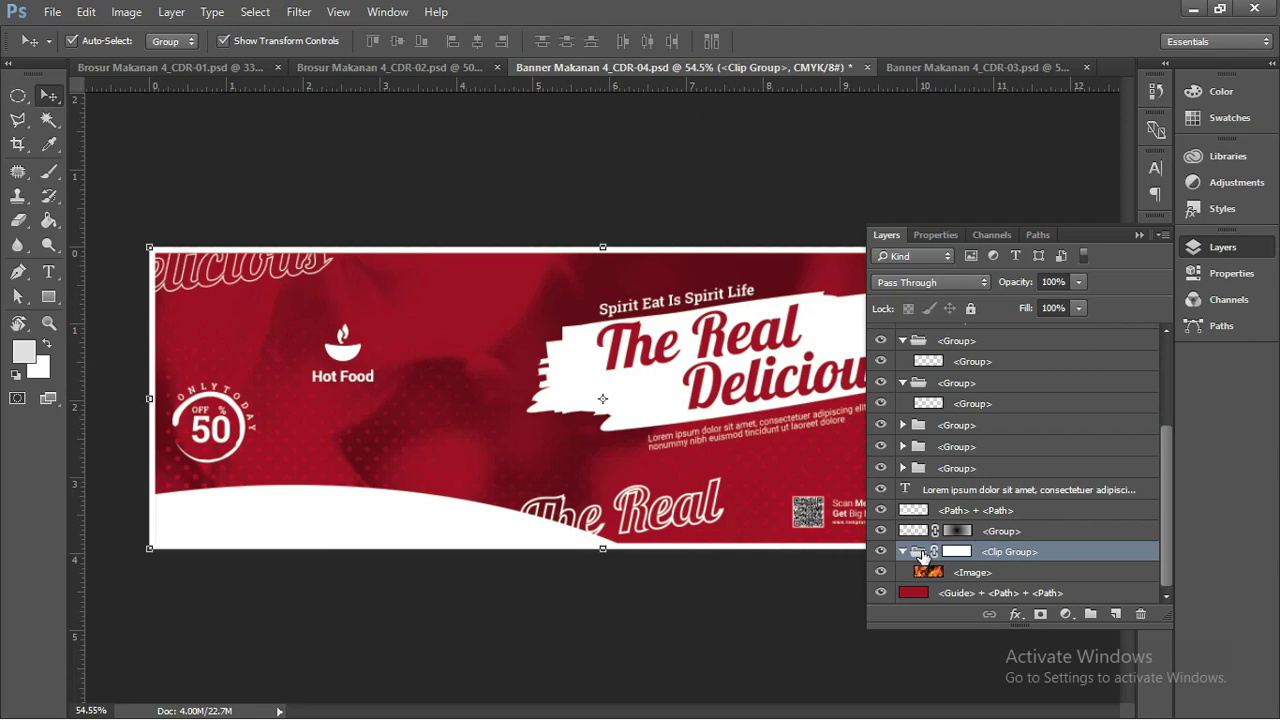
left_click(1040, 574)
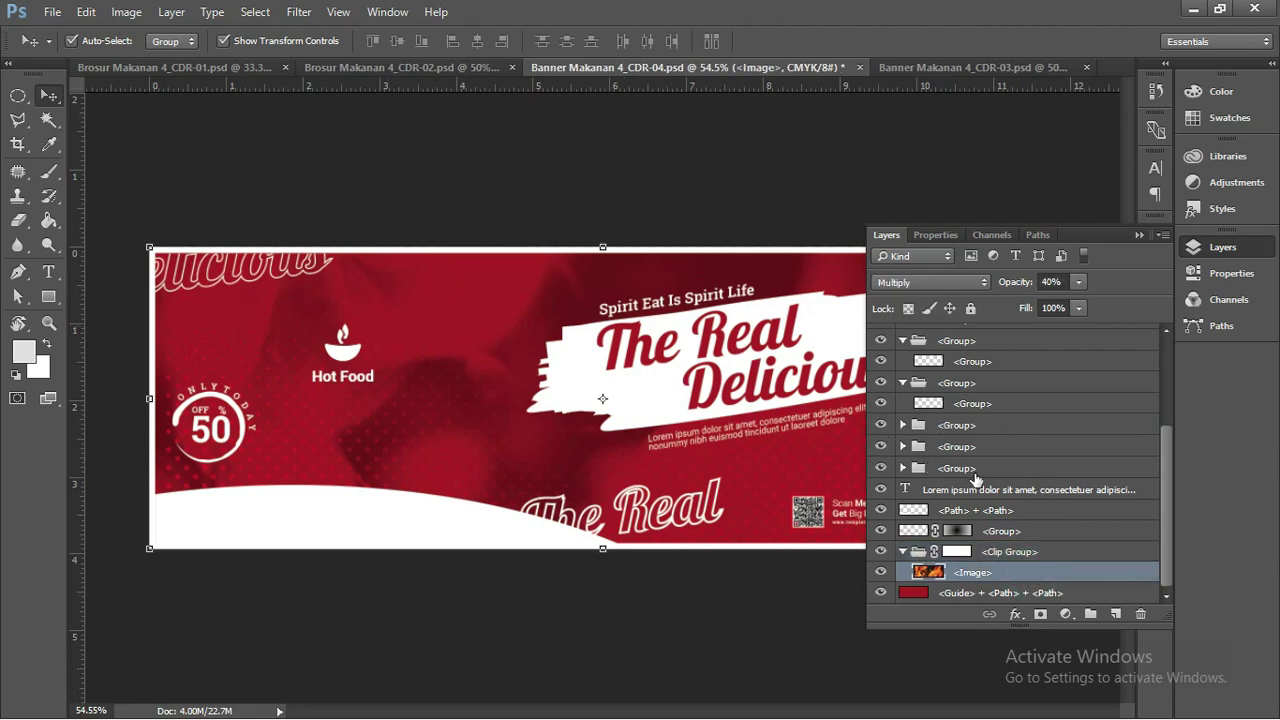
left_click(951, 283)
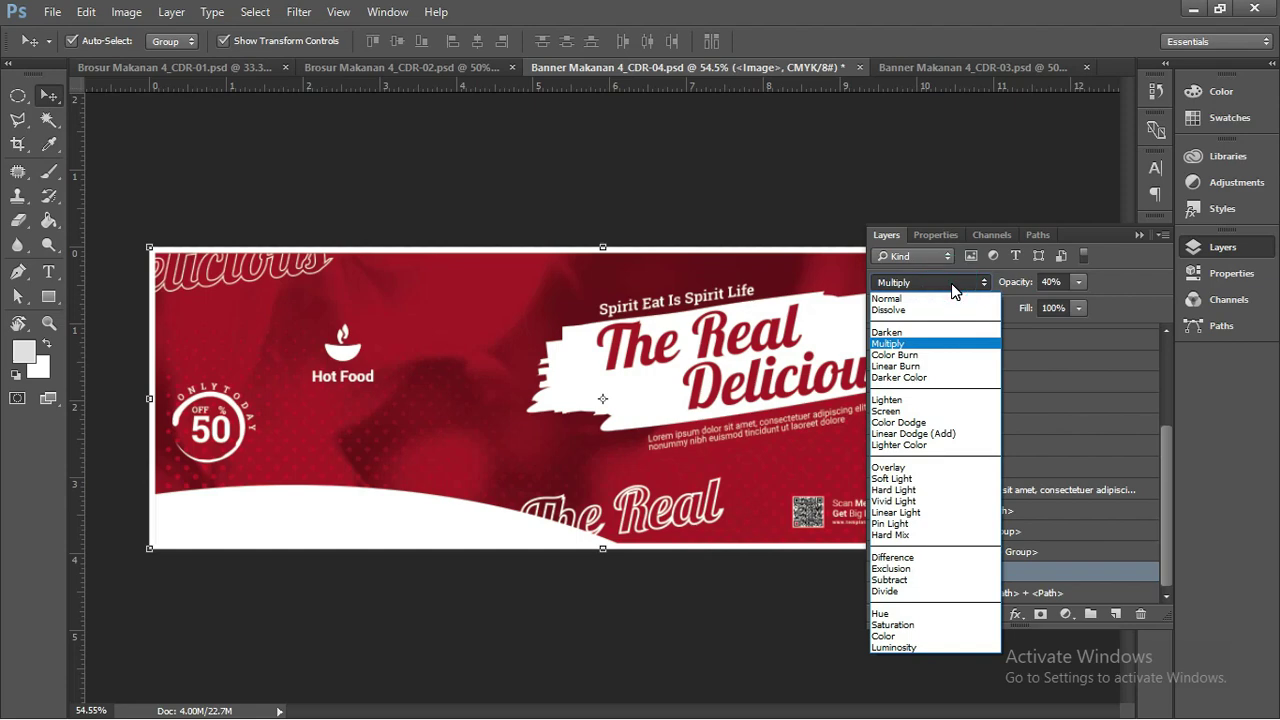
left_click(882, 236)
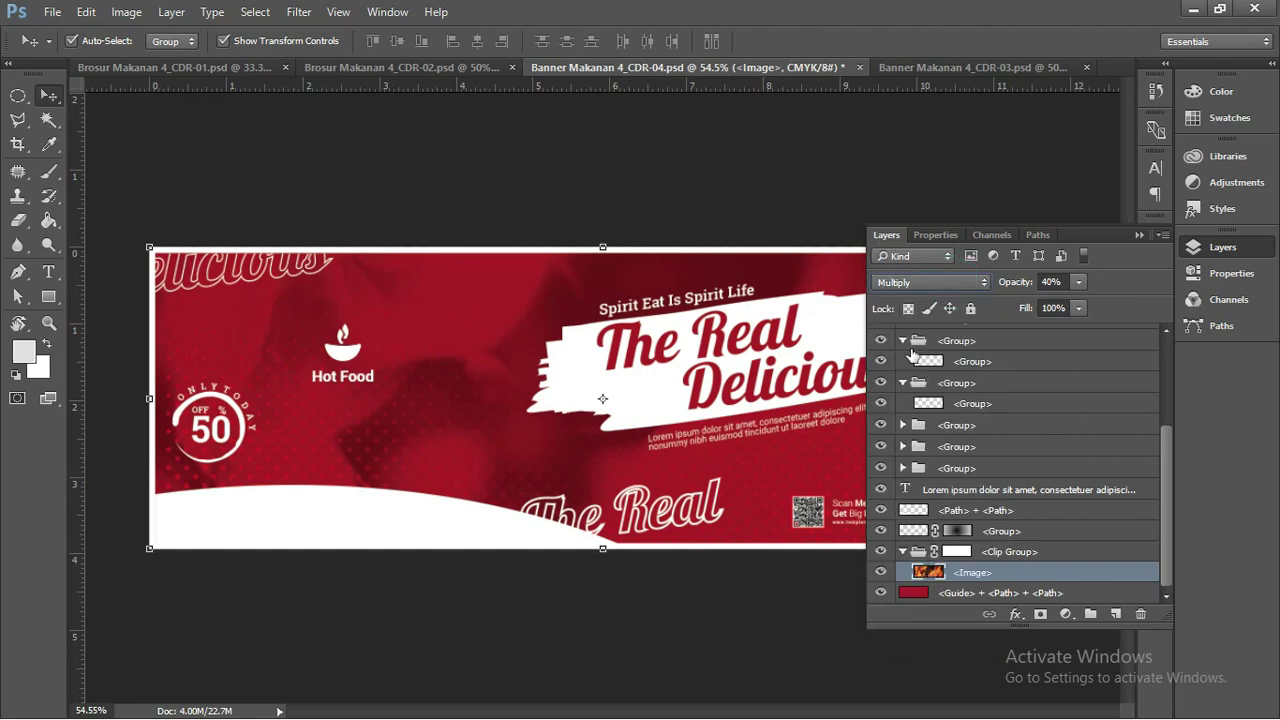
left_click(917, 280)
left_click(922, 306)
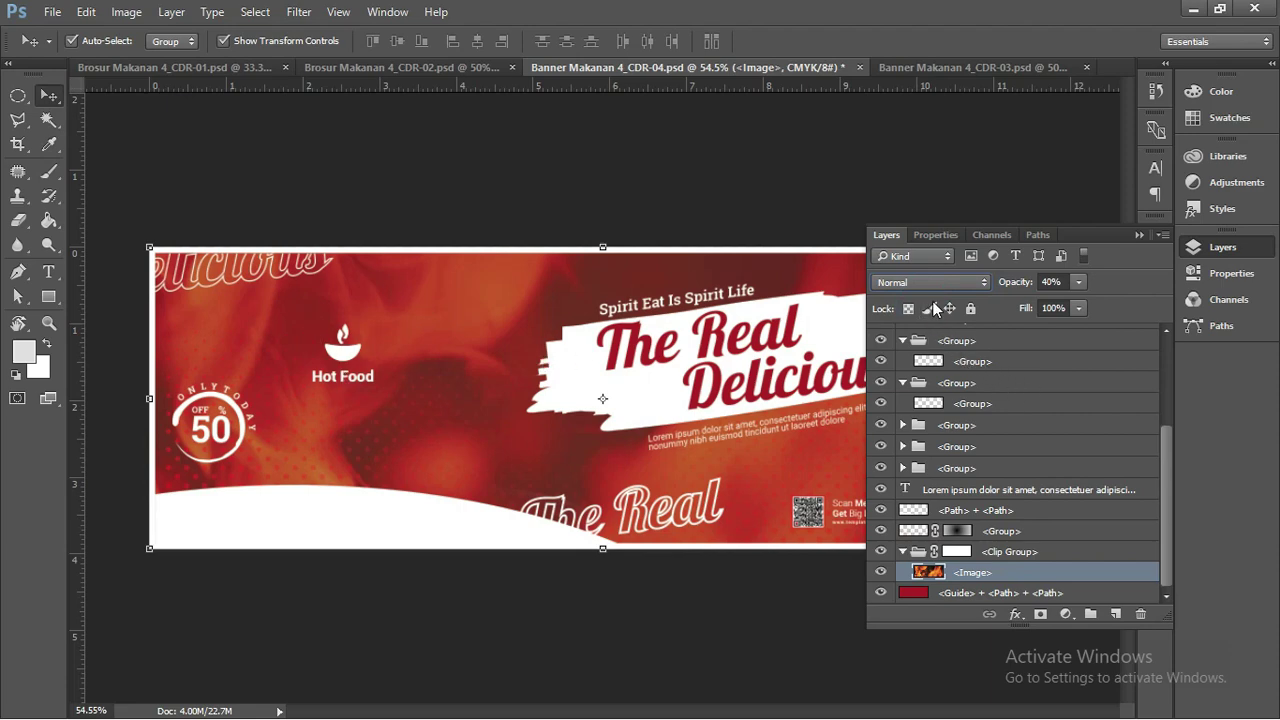
left_click(930, 282)
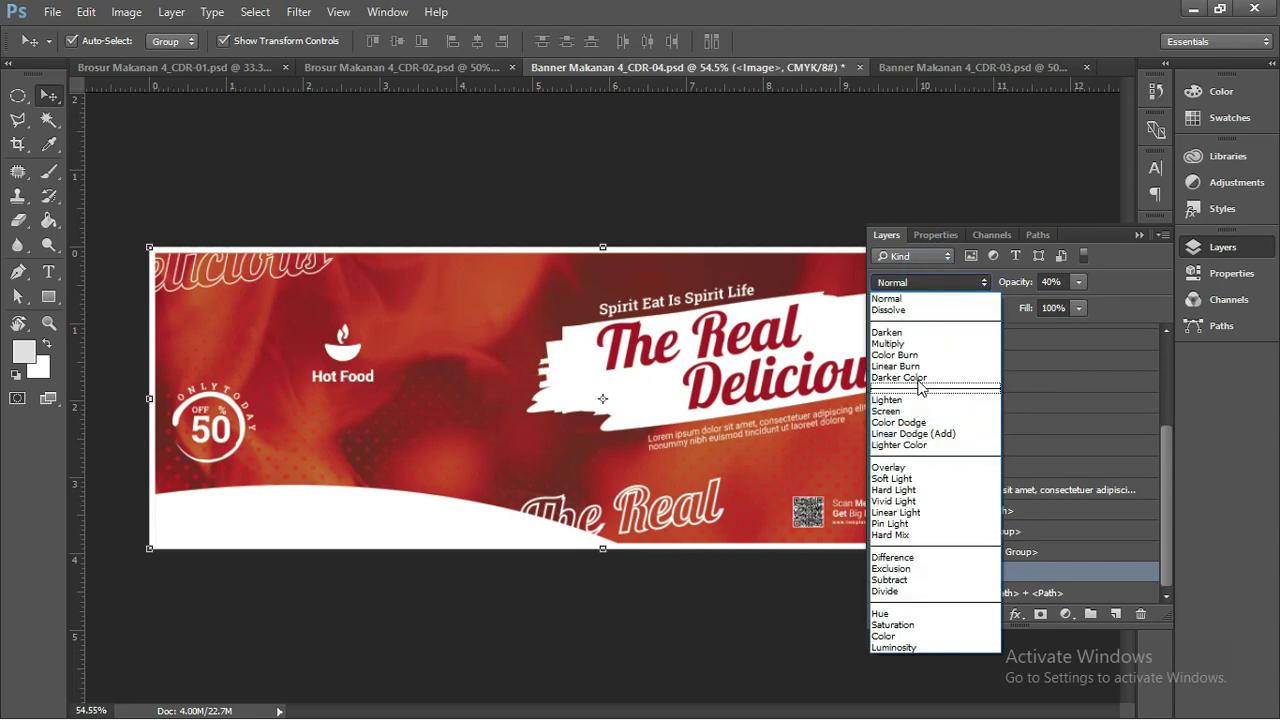
left_click(912, 343)
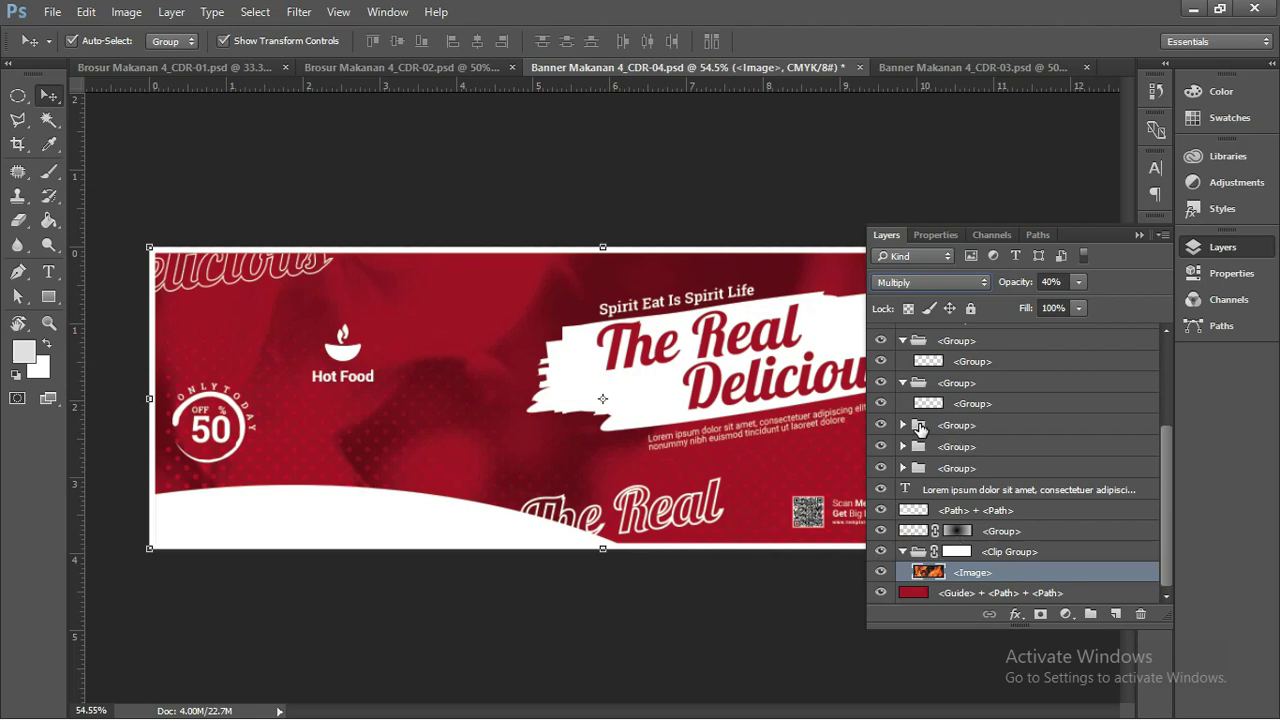
Select all of the 'The Real Delicious' headline text, check its font, and commit the edit
left_click(1140, 234)
left_click(730, 336)
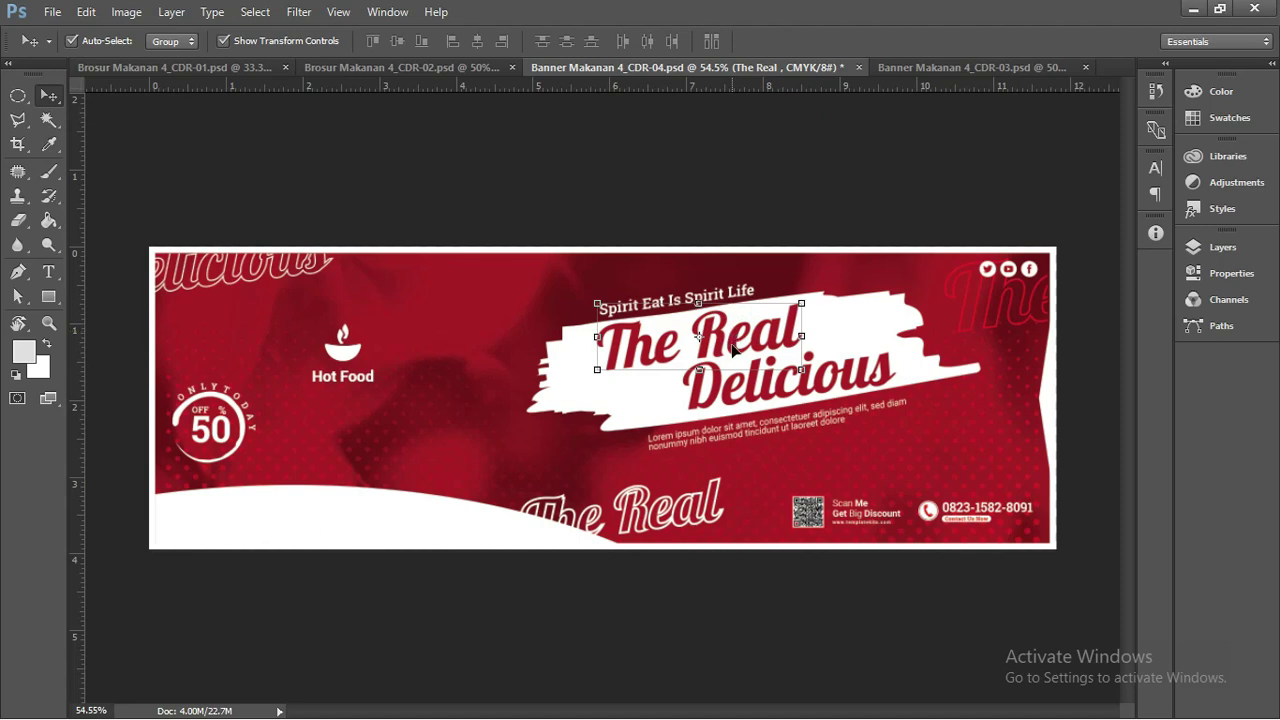
left_click(733, 345)
key("t")
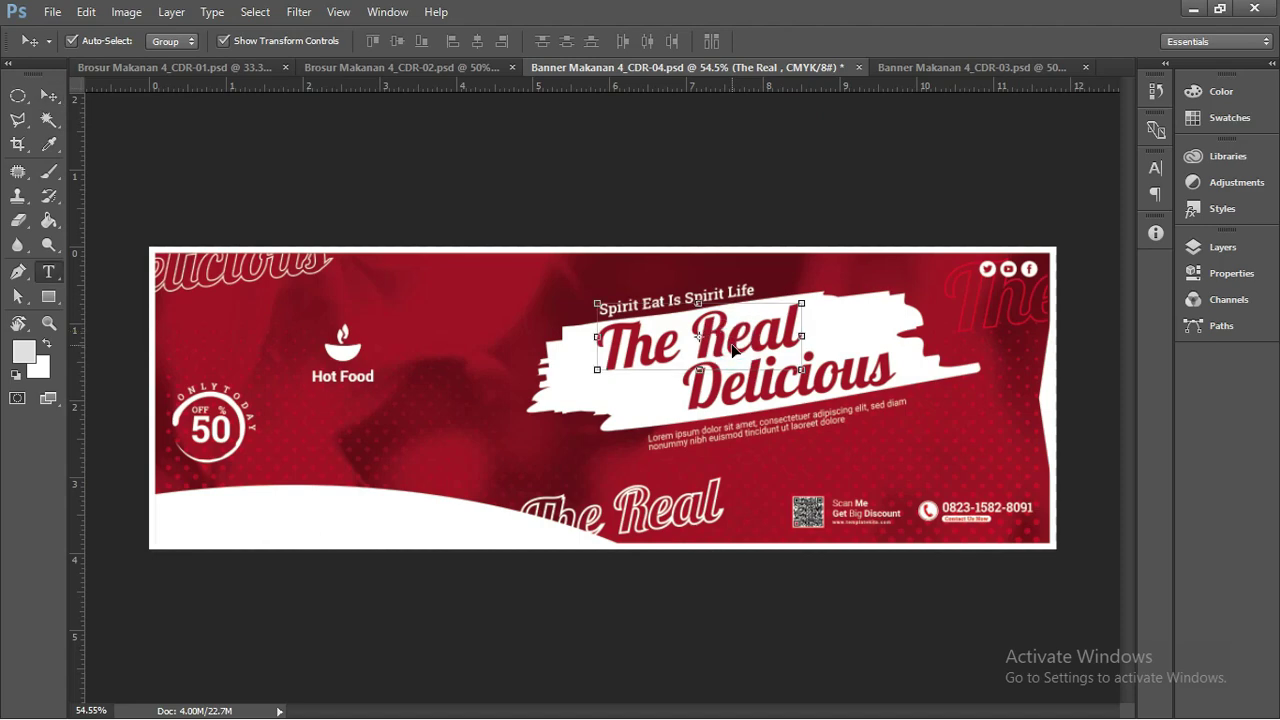
left_click(733, 345)
key("ctrl+a")
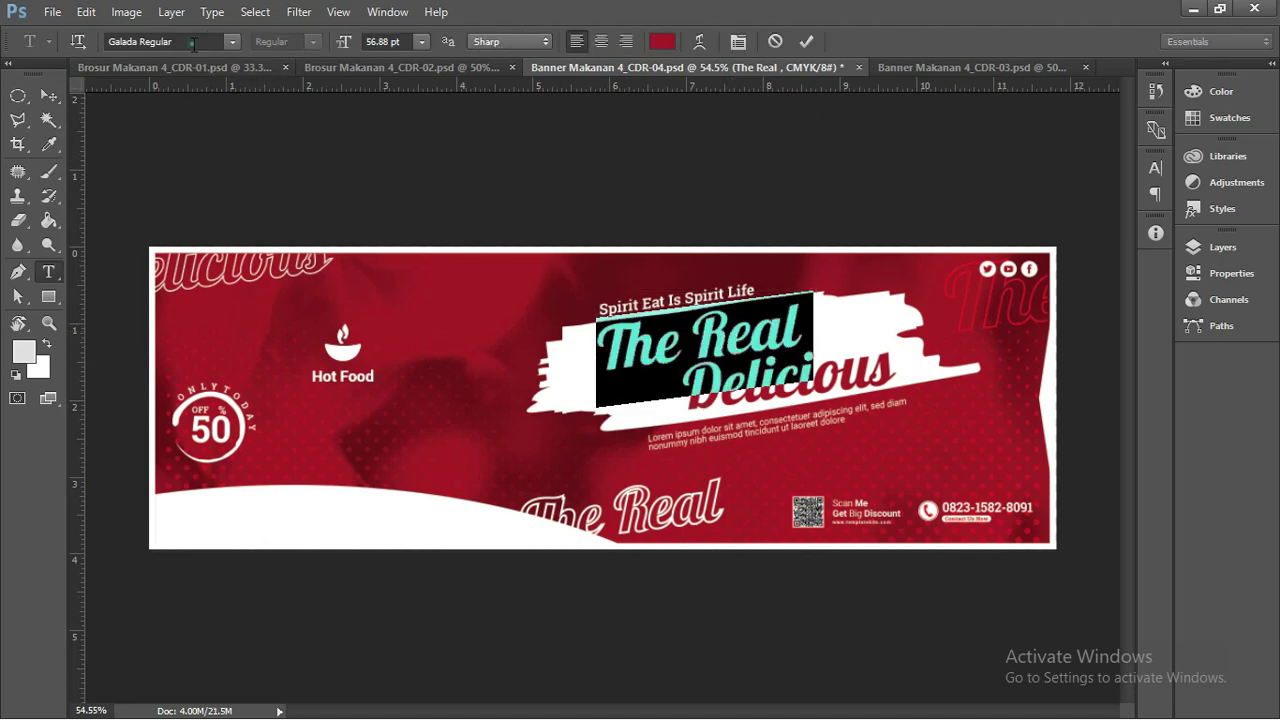
left_click(183, 41)
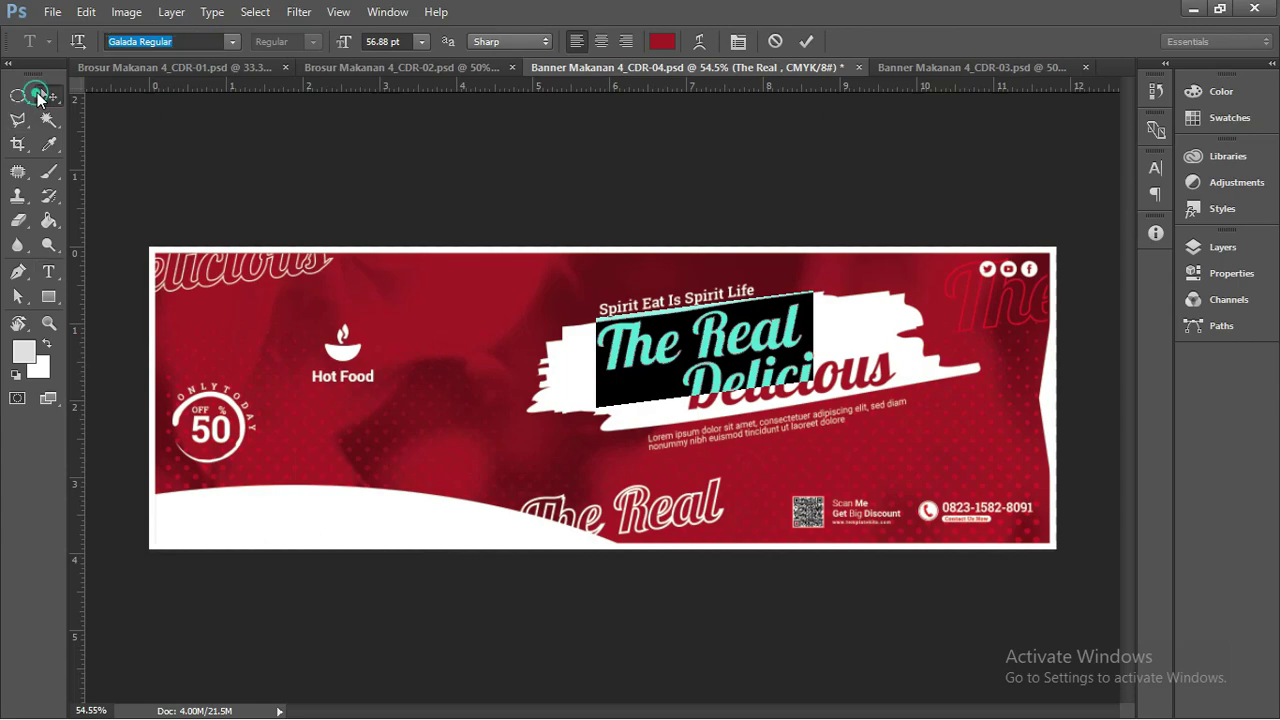
left_click(48, 95)
Select the Hot Food group and inspect the left and right sides of the banner
left_click(349, 358)
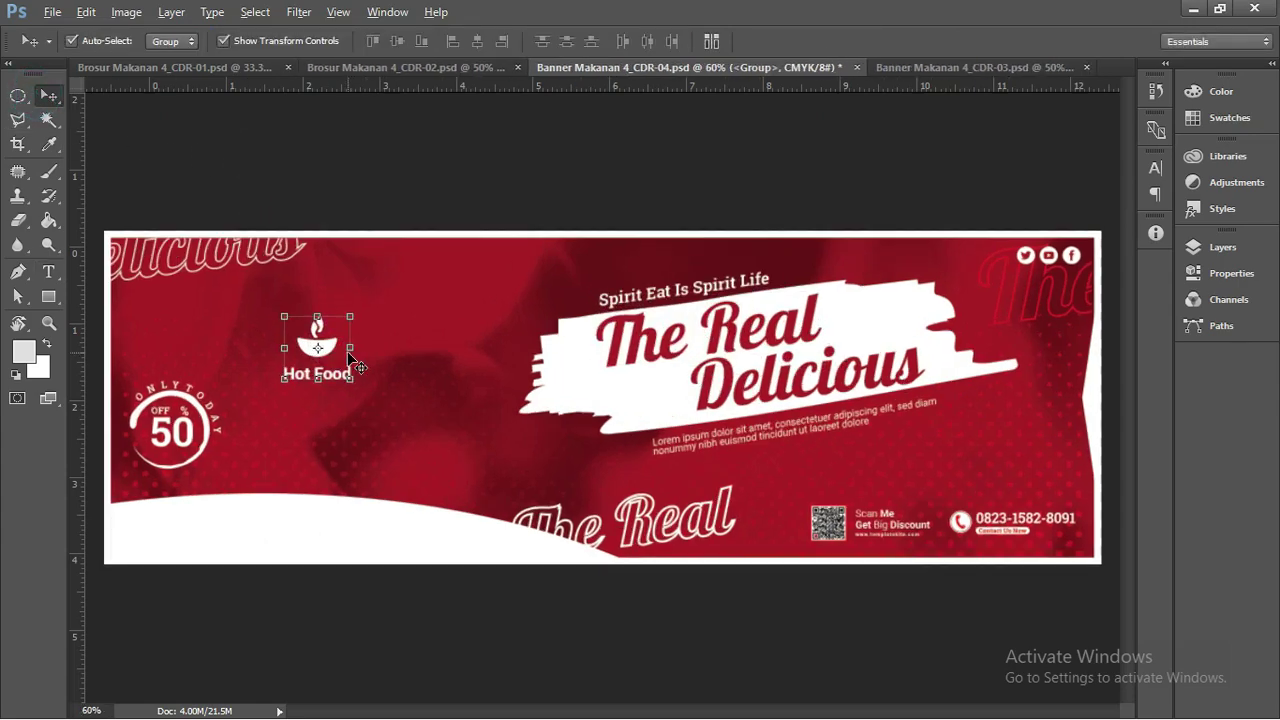
scroll(347, 351, "up", 5)
scroll(313, 348, "down", 2)
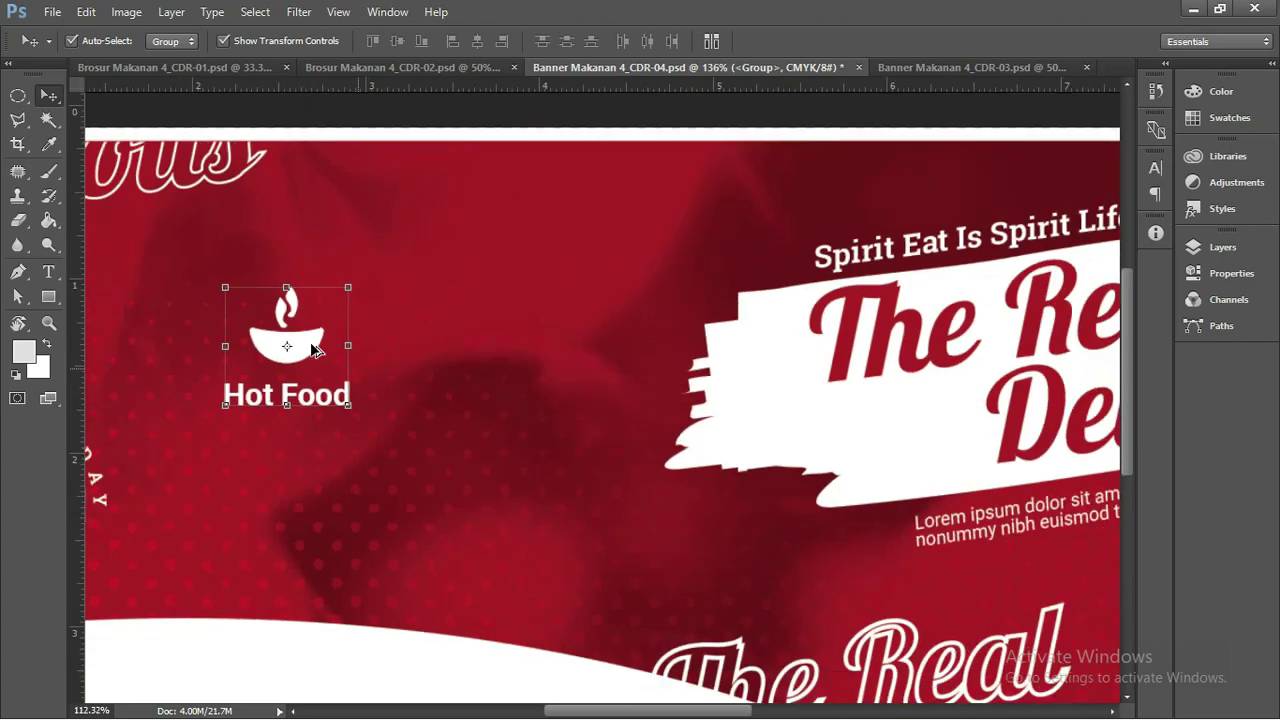
scroll(313, 348, "down", 2)
scroll(313, 348, "down", 1)
left_click_drag(320, 322, 362, 308)
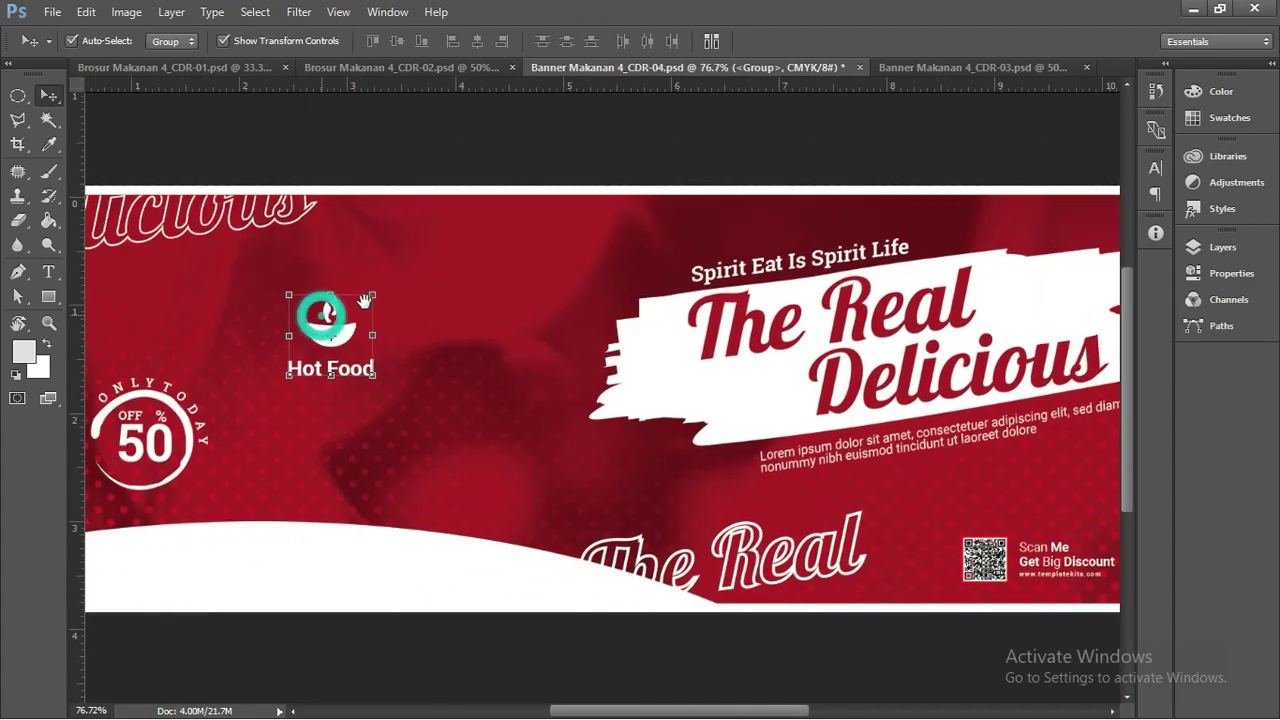
left_click_drag(600, 363, 490, 345)
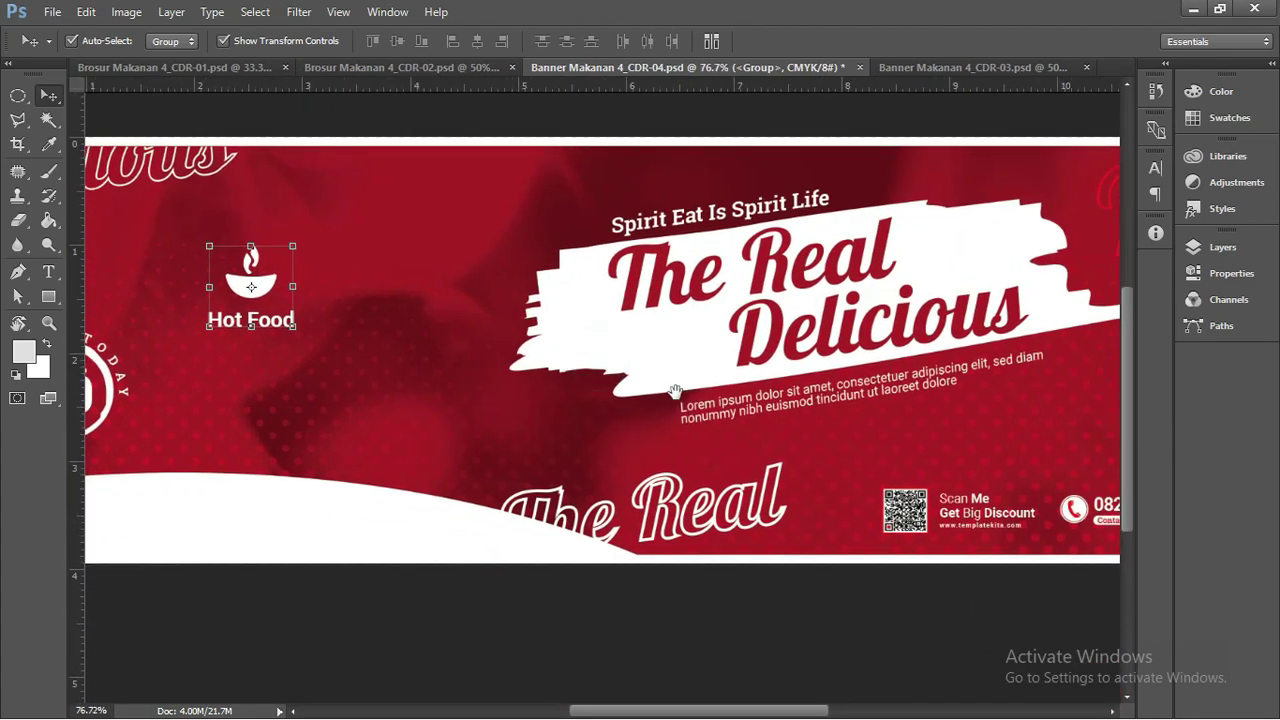
left_click_drag(671, 386, 560, 370)
left_click_drag(740, 446, 627, 430)
scroll(830, 502, "up", 1)
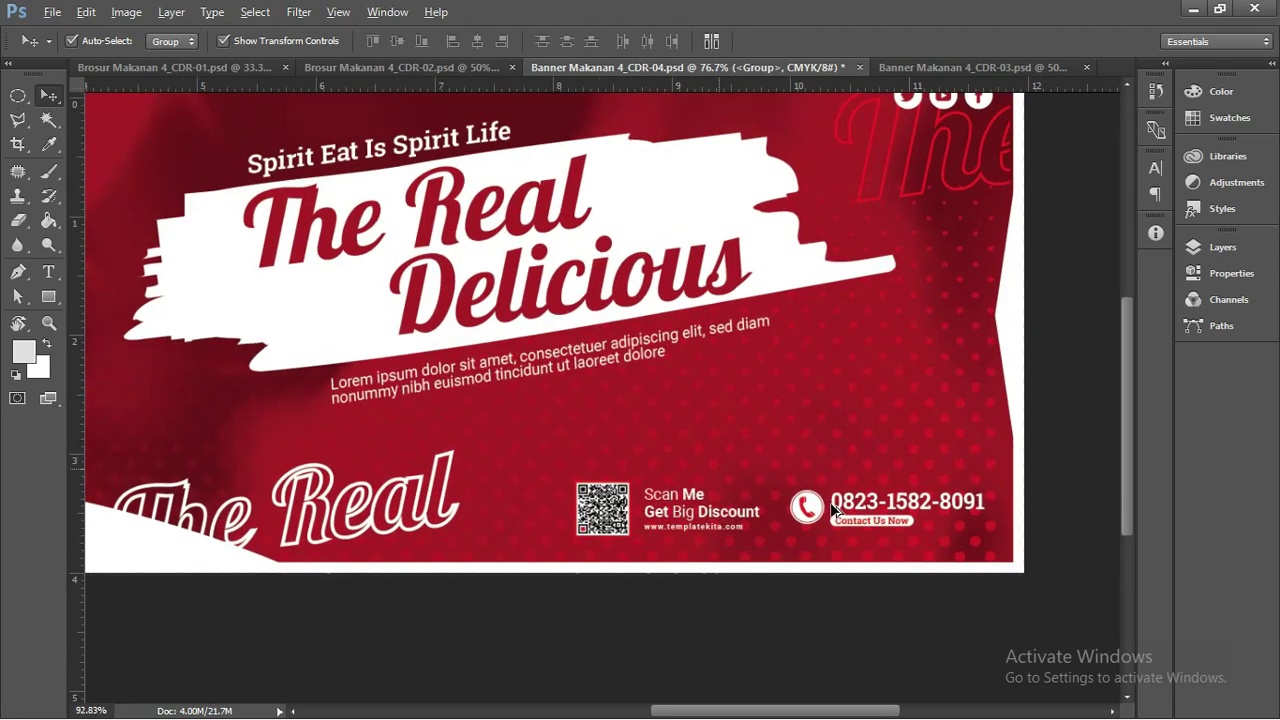
scroll(830, 502, "up", 3)
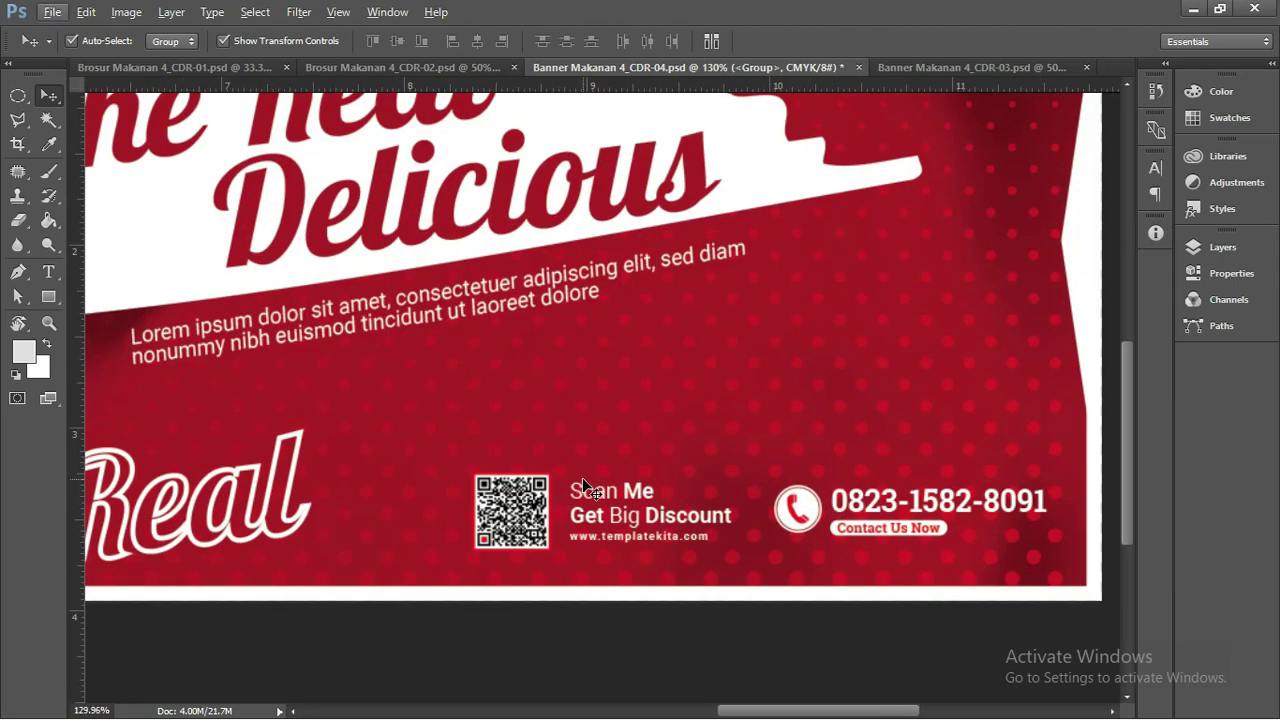
scroll(590, 490, "up", 2)
scroll(590, 490, "up", 1)
scroll(590, 490, "down", 2)
scroll(590, 490, "down", 1)
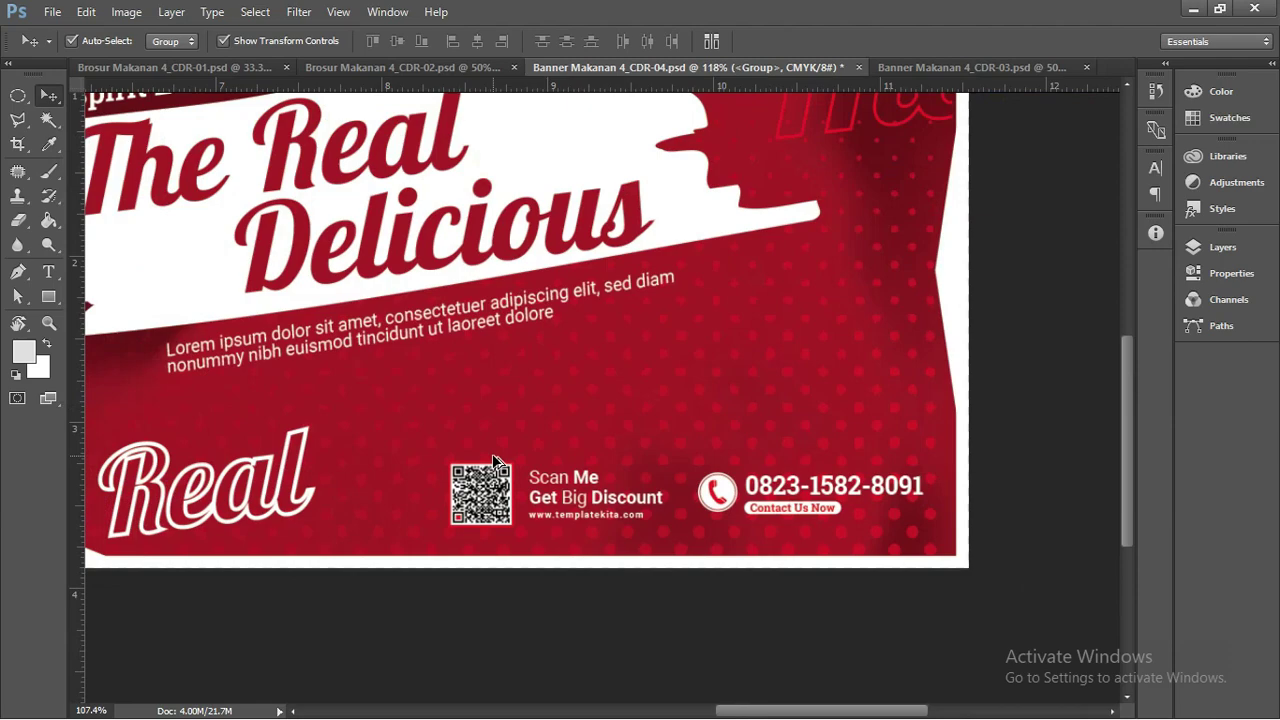
scroll(590, 490, "down", 1)
mouse_move(403, 390)
left_mouse_down()
mouse_move(511, 385)
mouse_move(617, 414)
left_mouse_up()
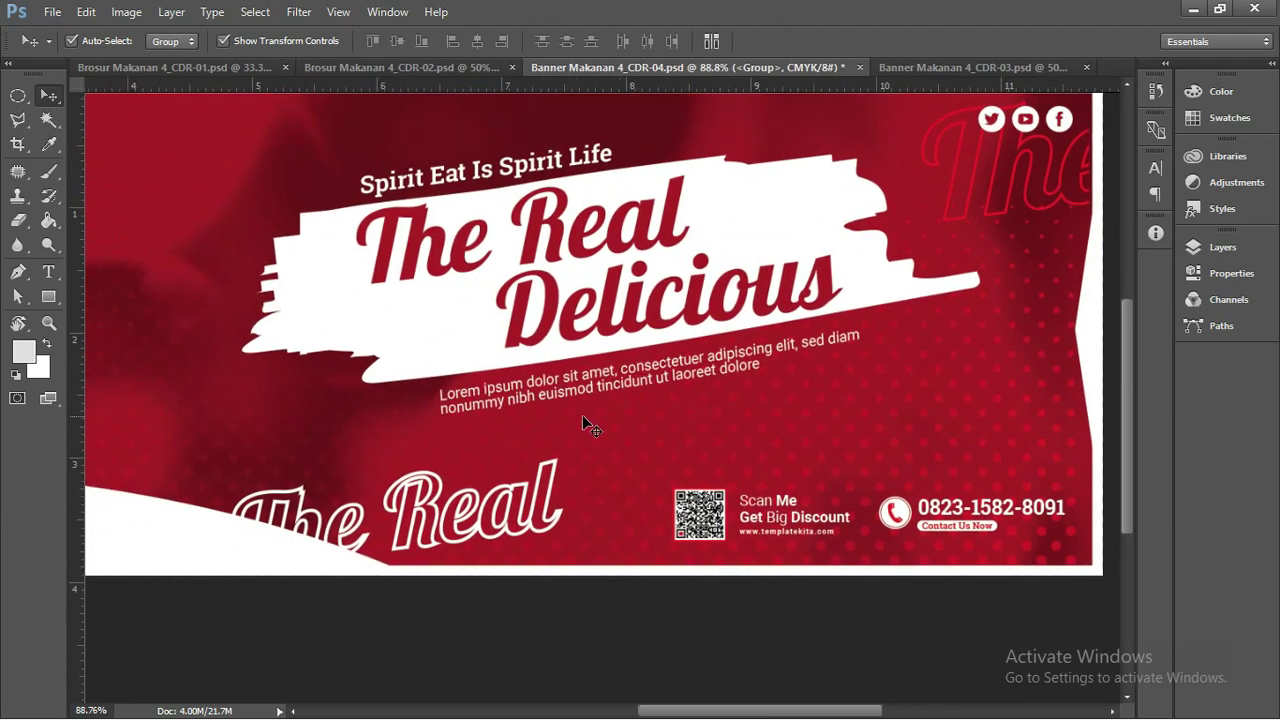
Bring the Hot Food group back into view and select the Spirit Eat Is Spirit Life tagline
scroll(580, 426, "down", 1)
left_click_drag(386, 371, 558, 414)
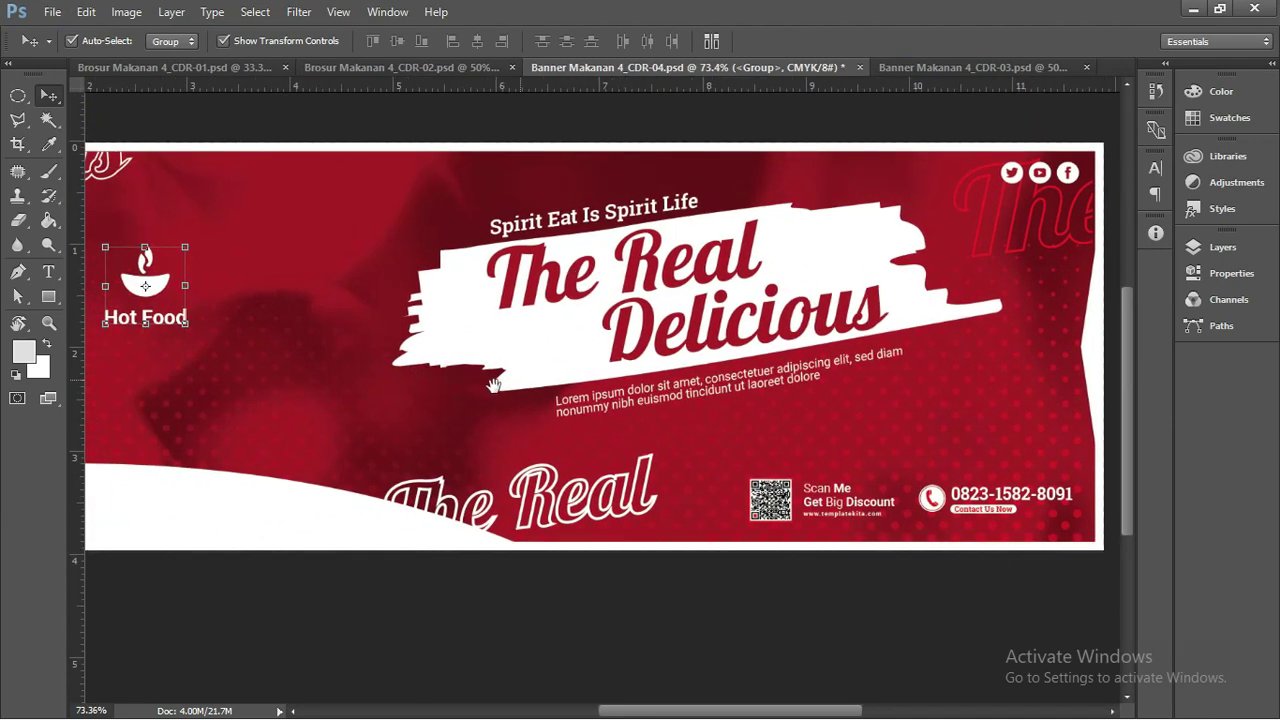
scroll(557, 408, "down", 1)
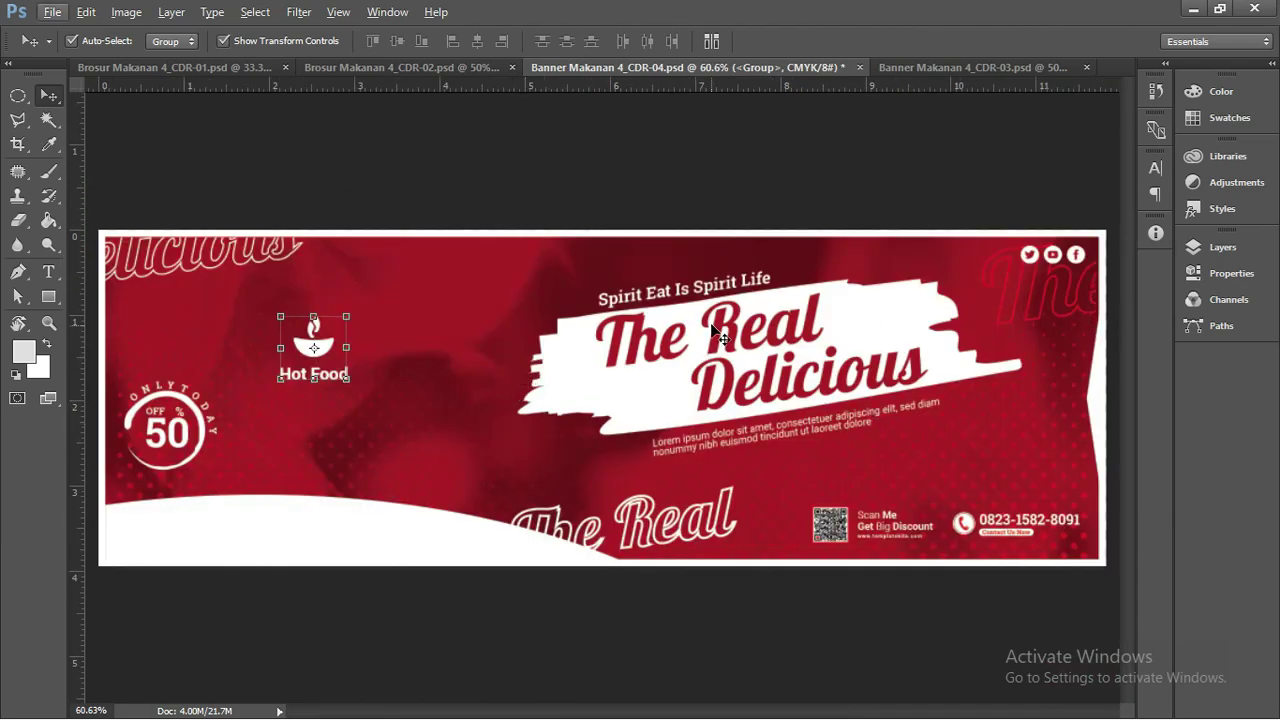
left_click(685, 288)
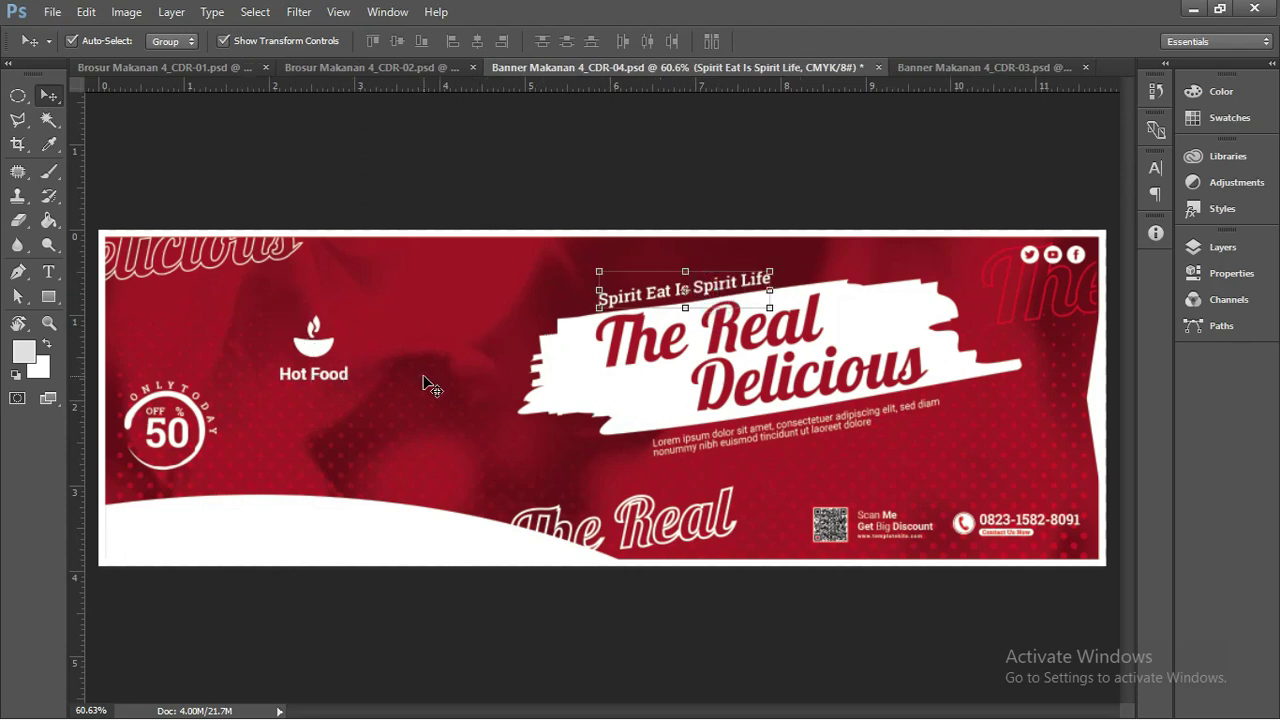
Go up to Brosur Dan Banner Makanan 4 and drag the sam-moqadam food photo PSD toward Photoshop
key("alt+Tab")
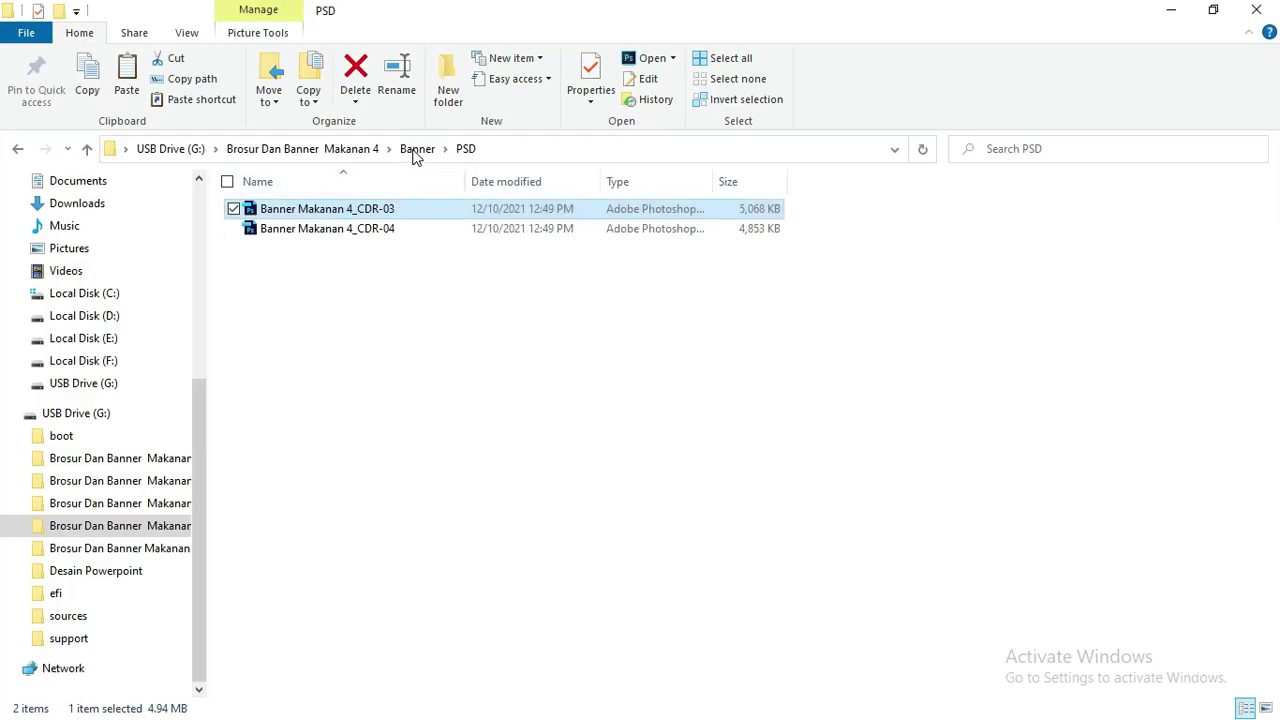
left_click(415, 150)
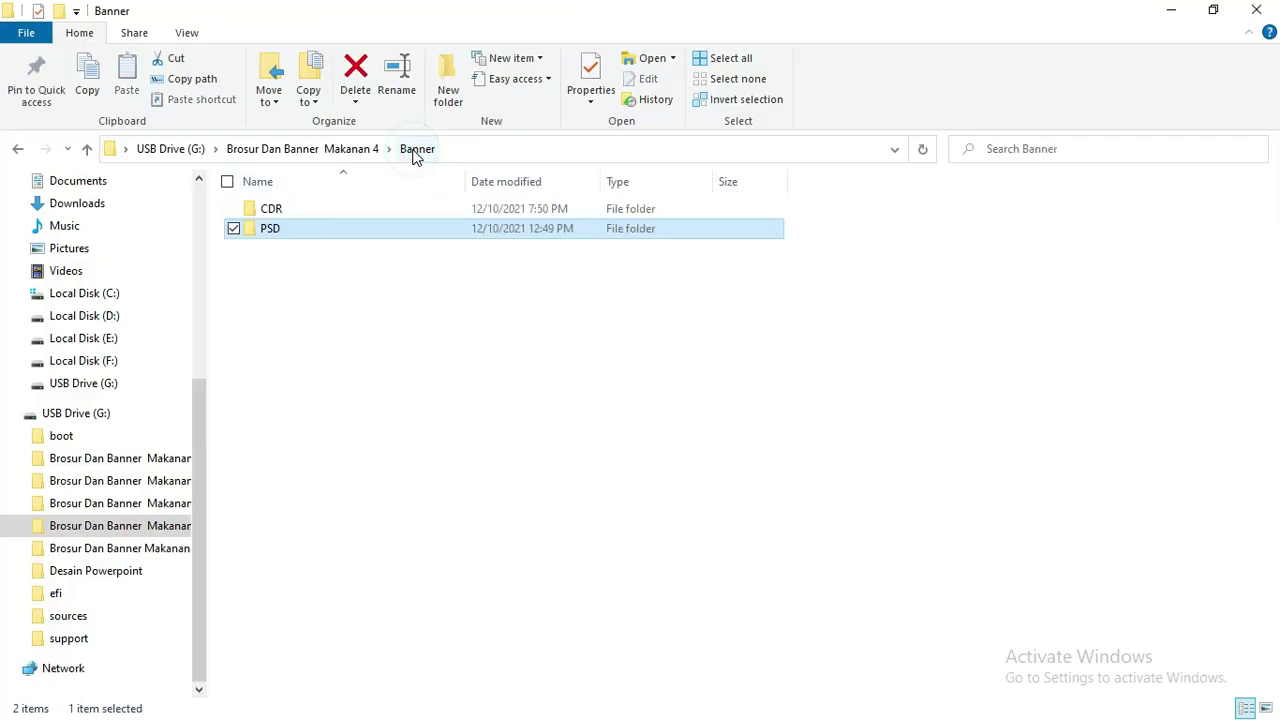
key("alt+Left")
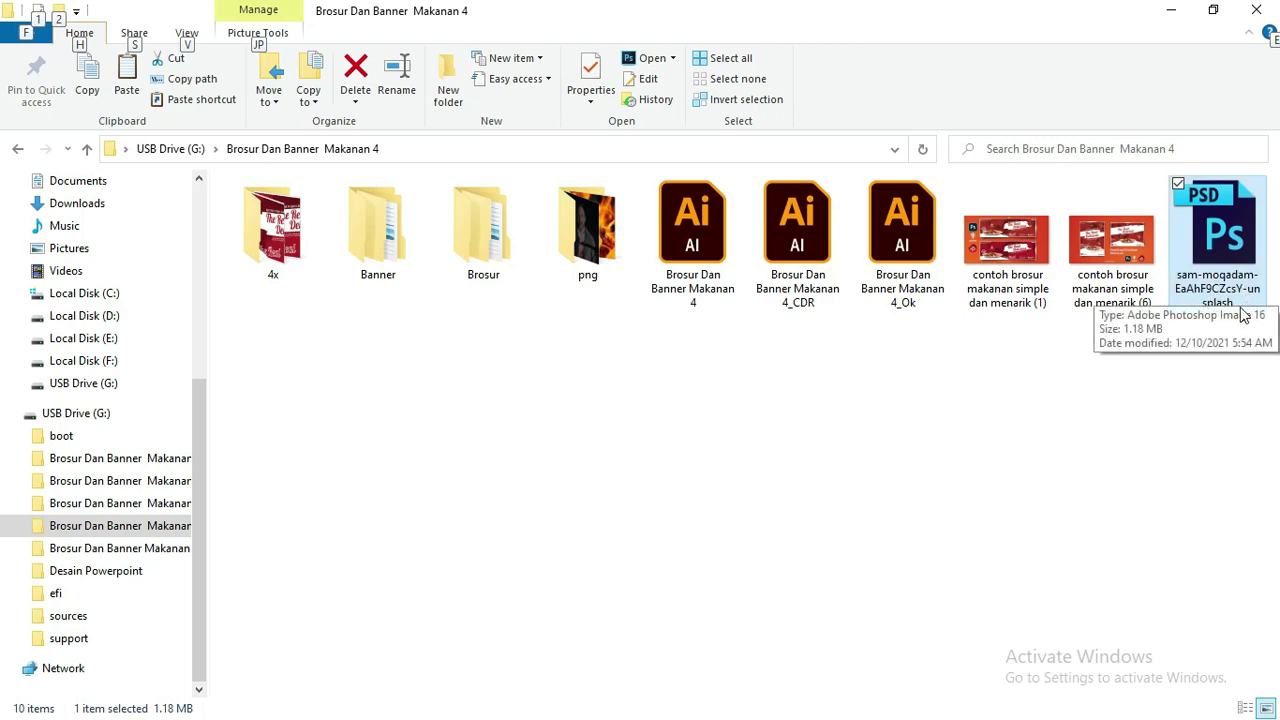
key("Return")
left_click(1160, 385)
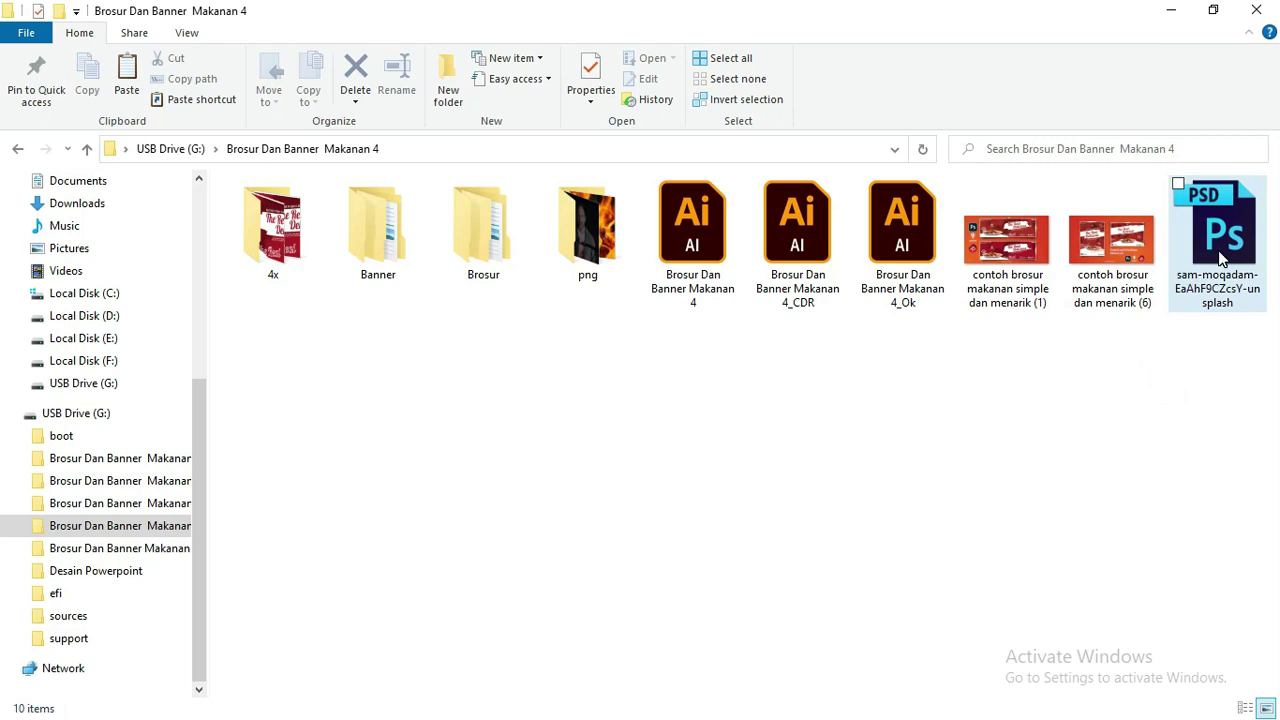
left_click(1220, 258)
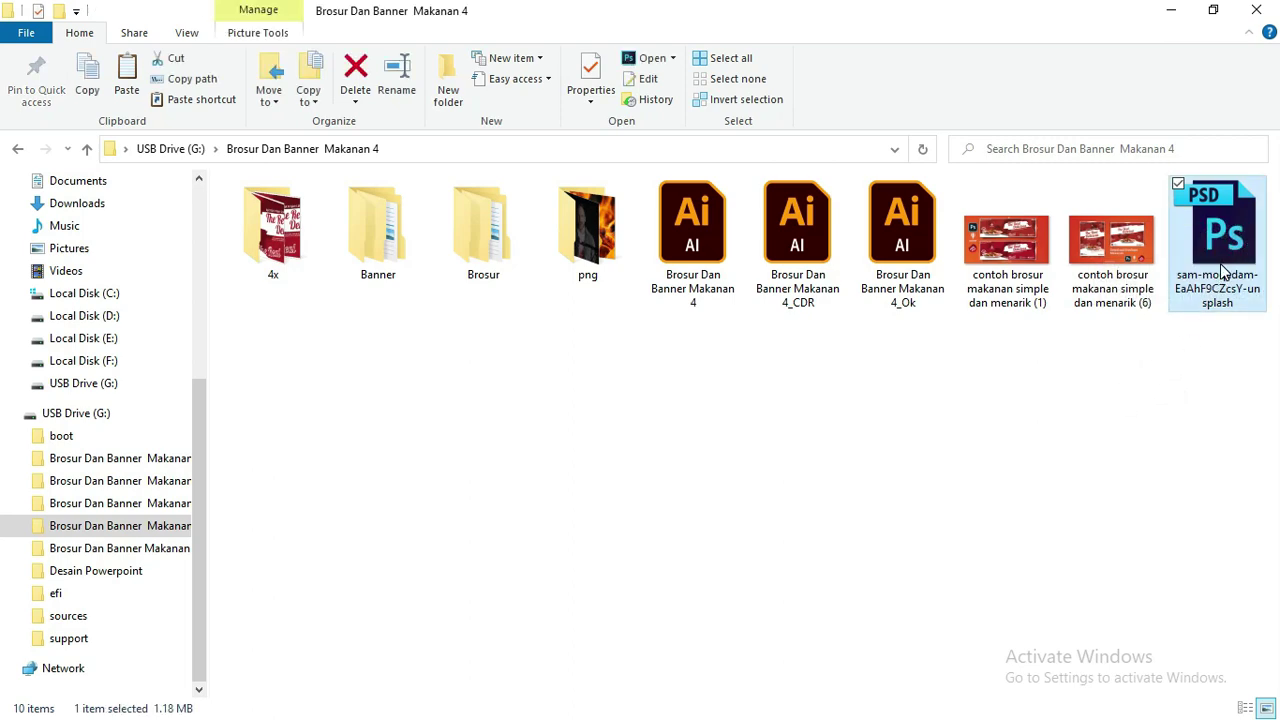
left_click_drag(1234, 285, 1146, 443)
key("alt+Tab")
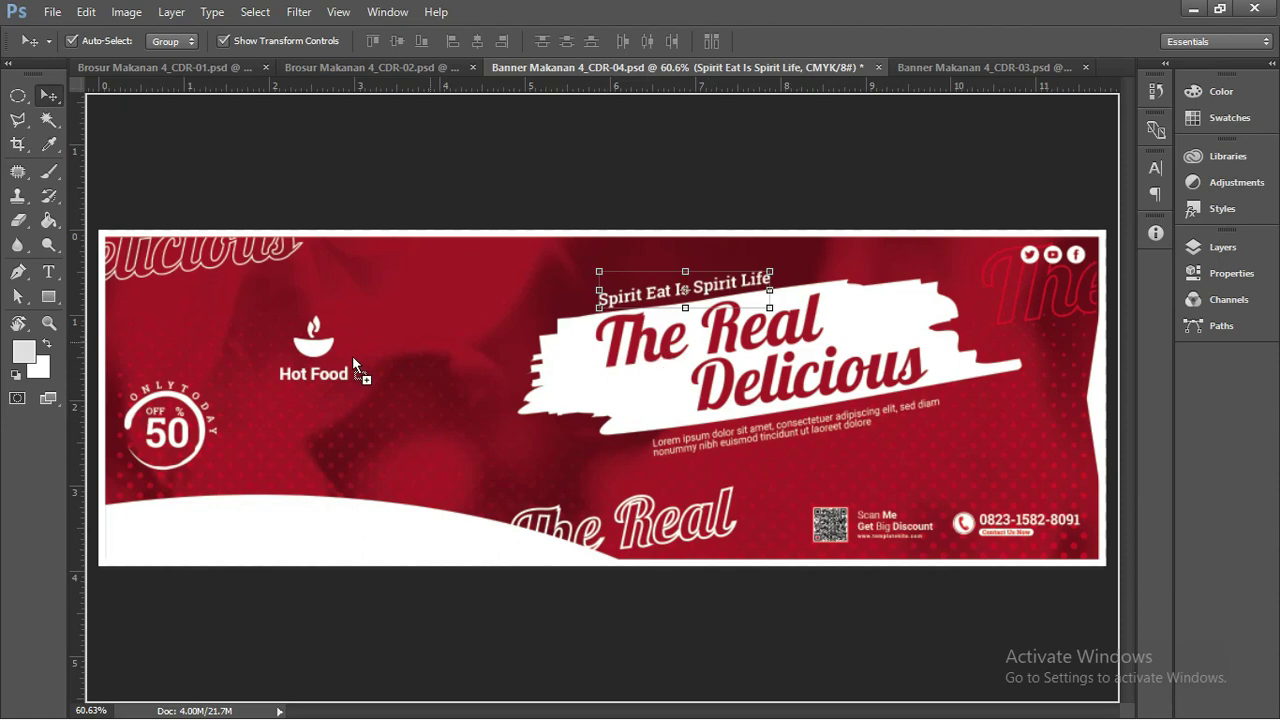
Place the sam-moqadam food photo into the banner at its lower left
left_click_drag(1146, 443, 351, 357)
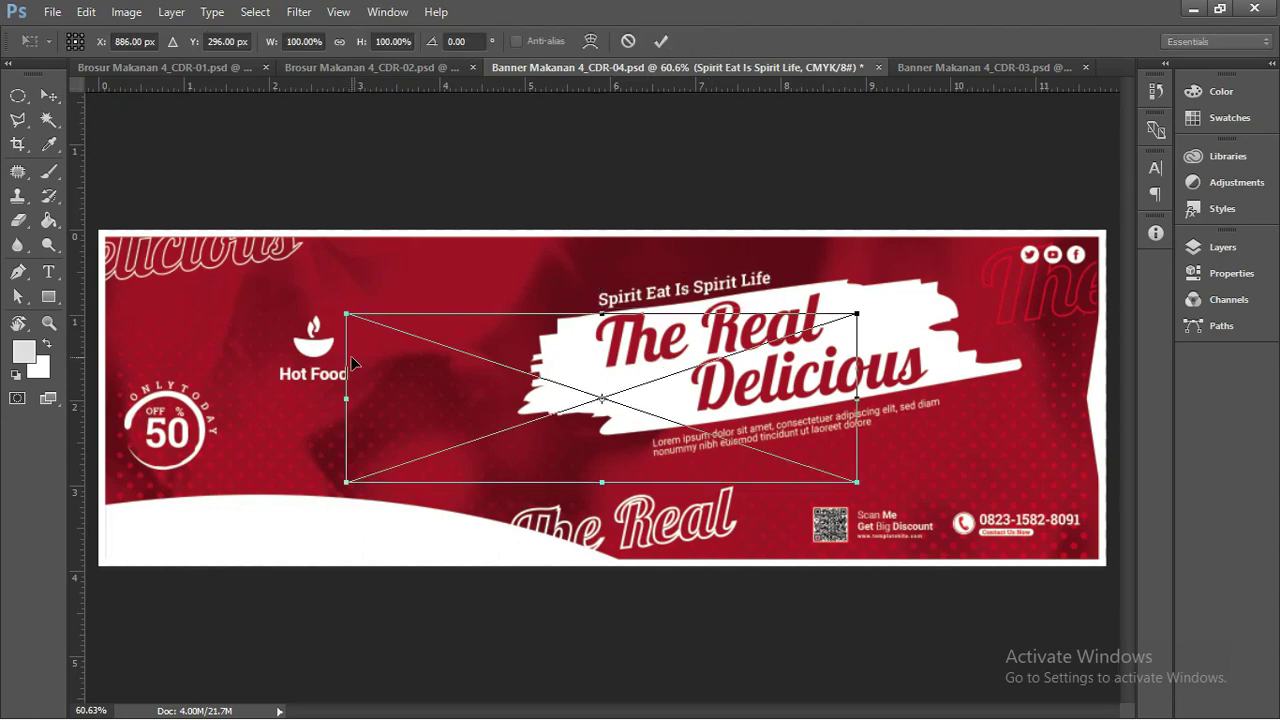
left_click_drag(568, 408, 333, 462)
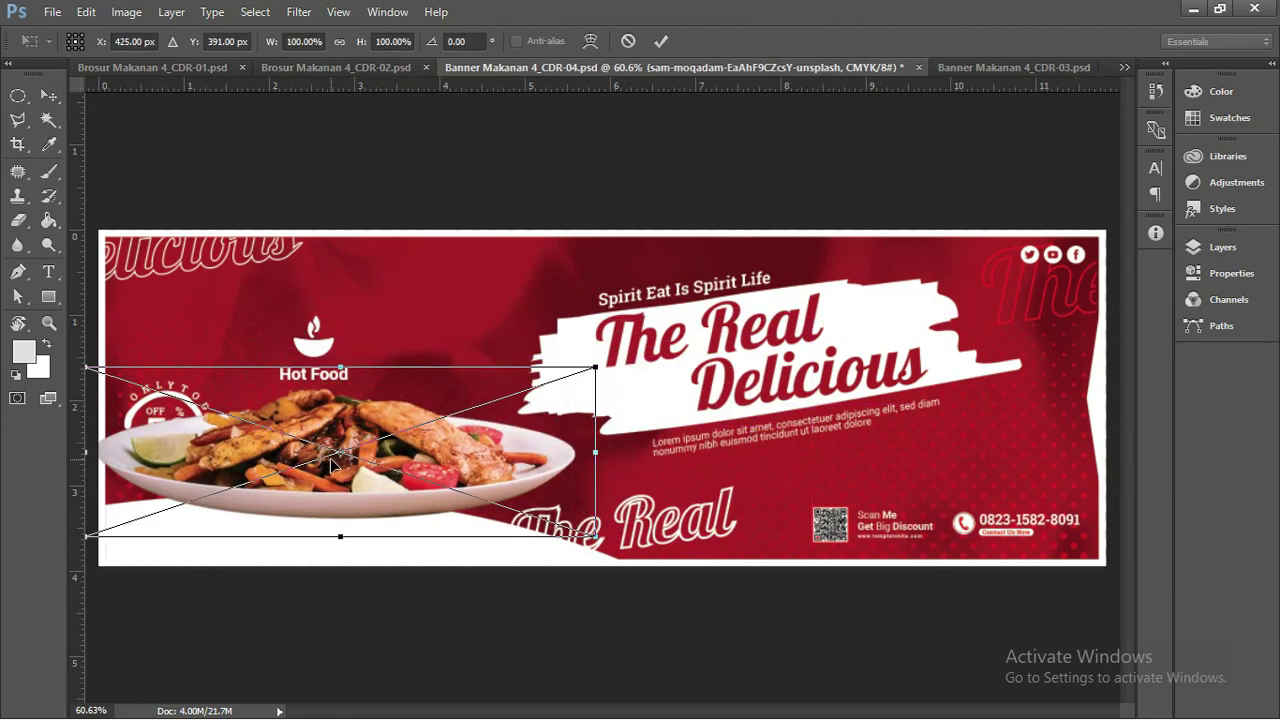
key("Return")
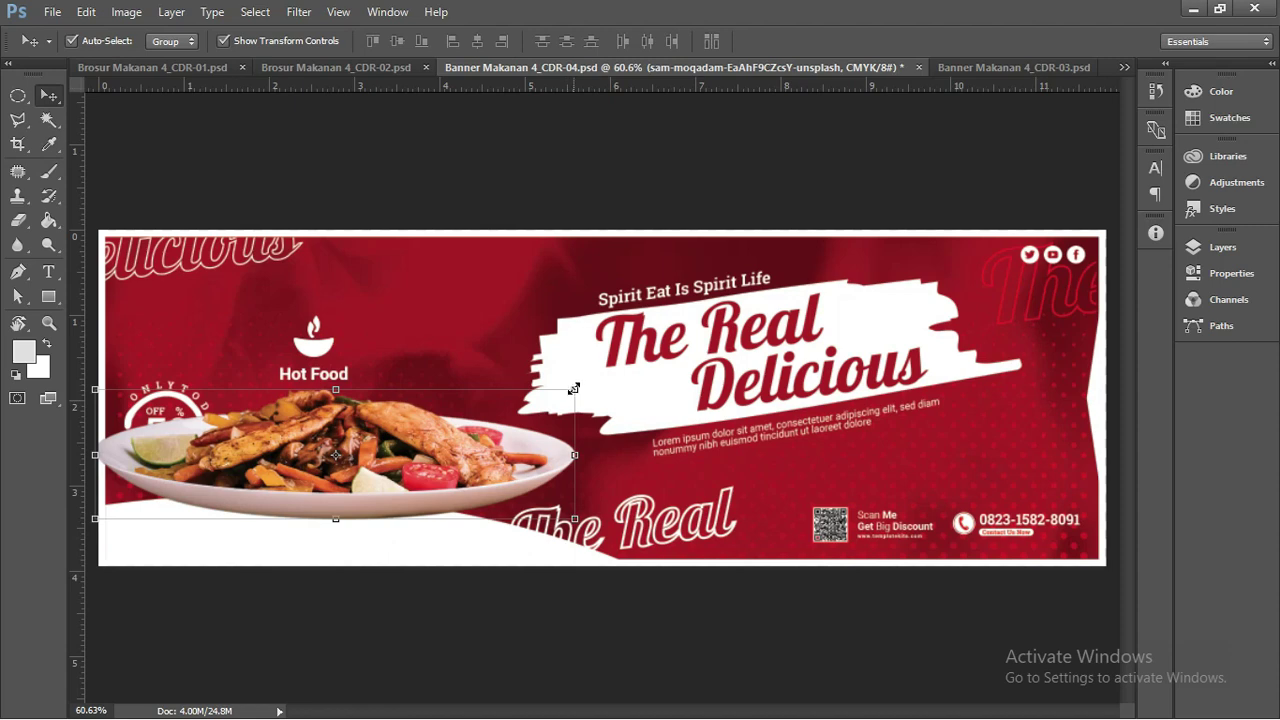
Scale the food photo to about 70% and settle it on the white curve under the 50% badge
mouse_move(573, 388)
left_mouse_down()
mouse_move(479, 369)
mouse_move(326, 419)
left_mouse_up()
left_click_drag(251, 490, 392, 509)
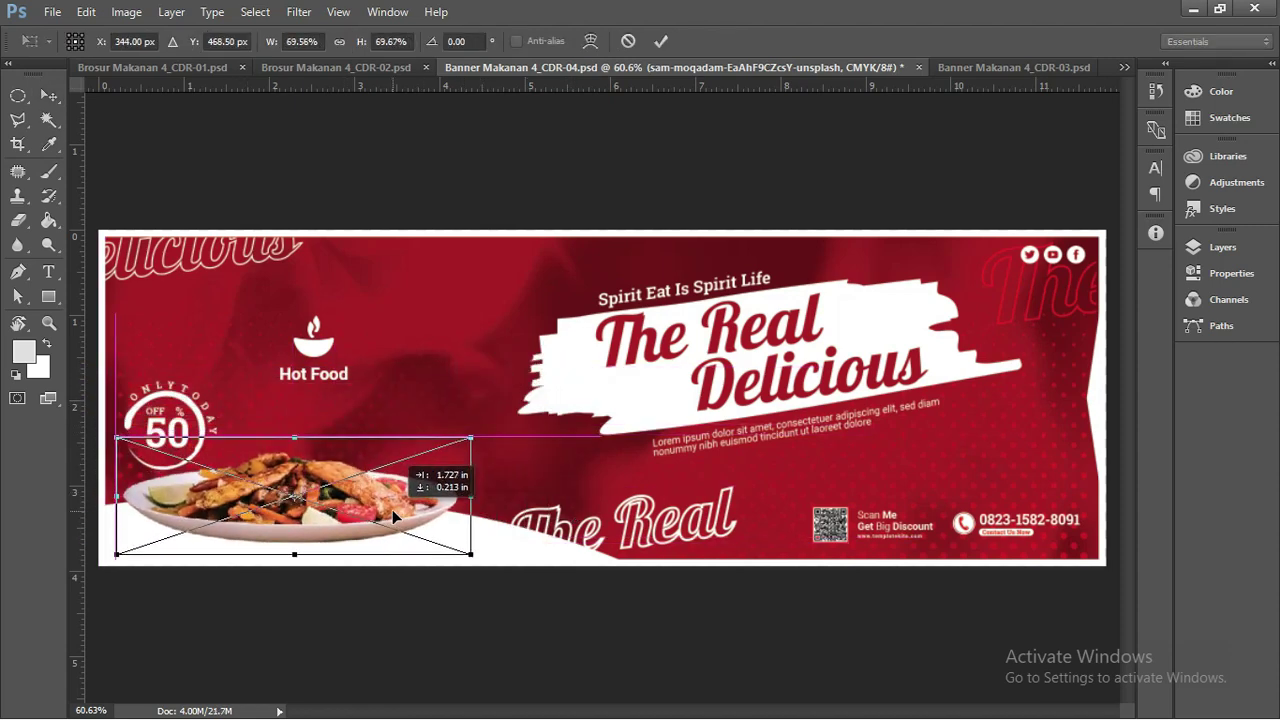
key("Return")
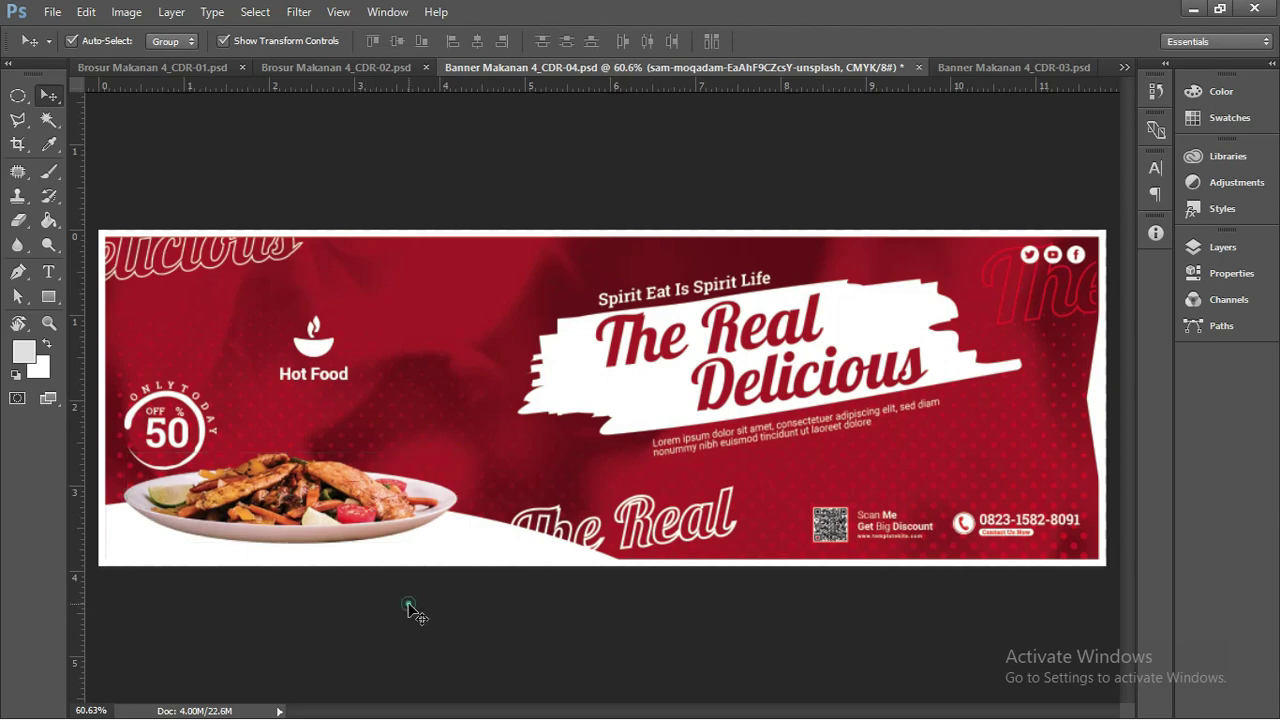
left_click(409, 607)
scroll(300, 510, "up", 2)
left_click_drag(310, 506, 355, 502)
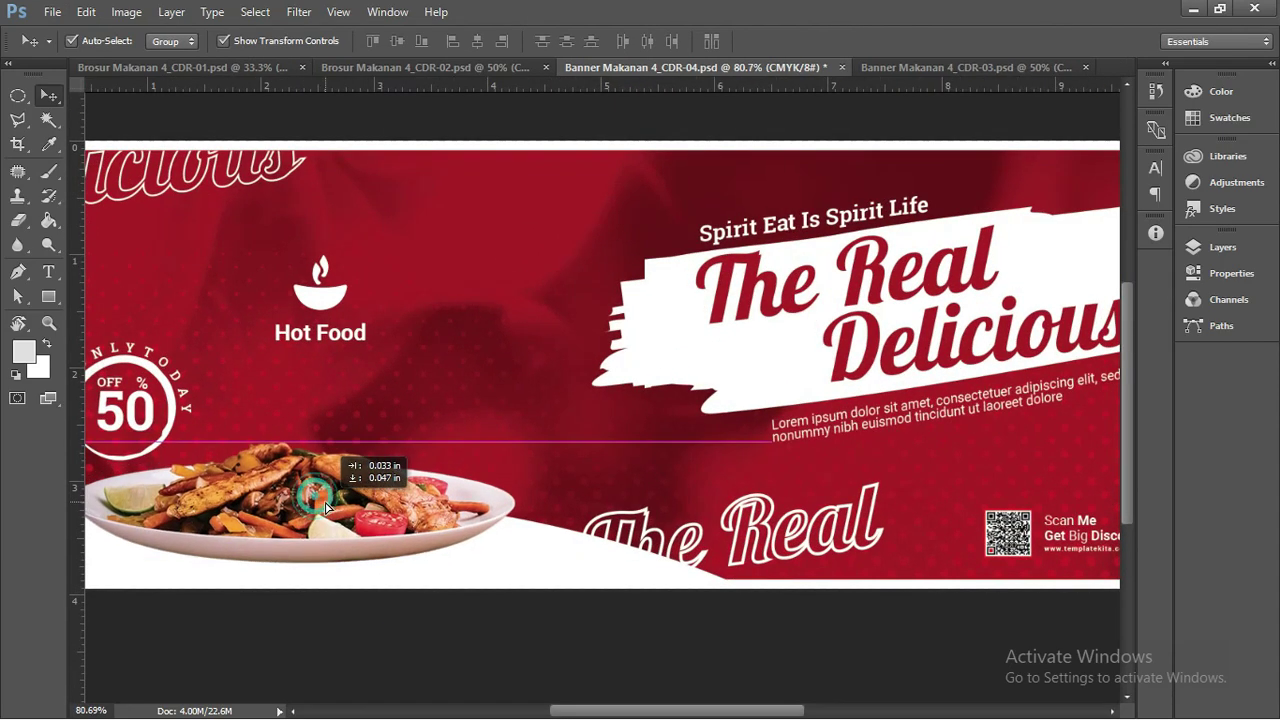
scroll(355, 502, "down", 2)
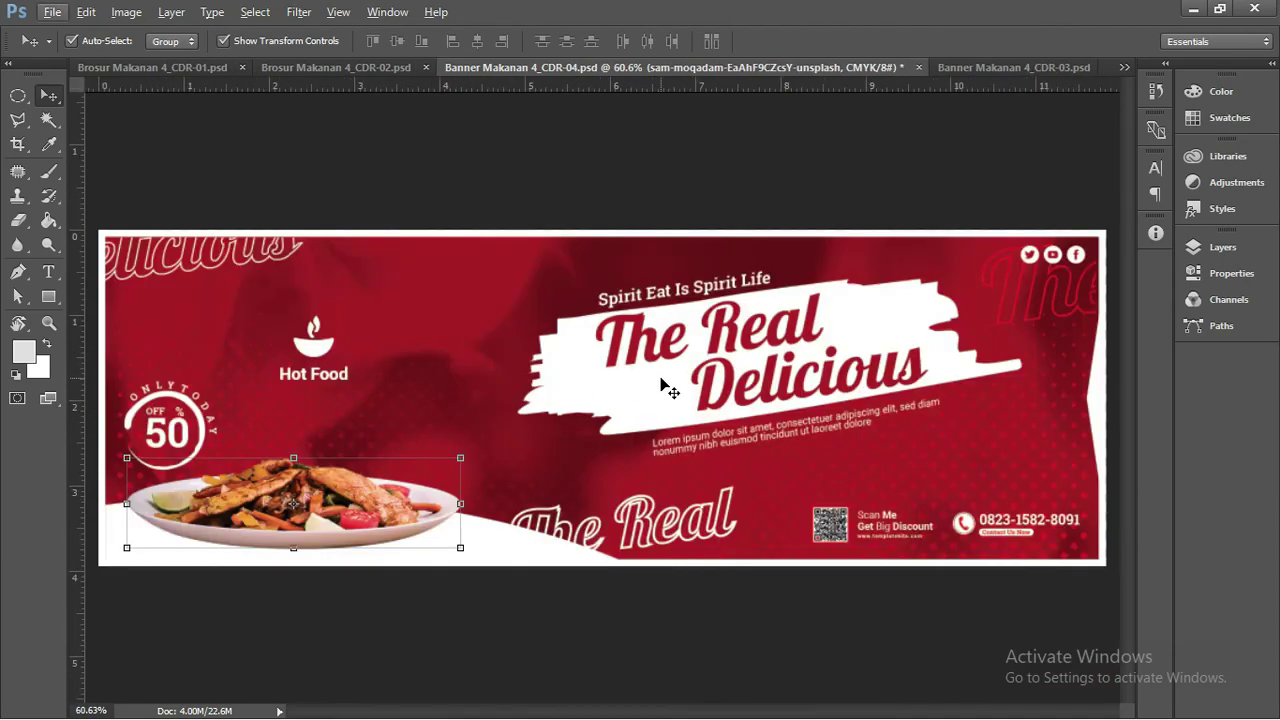
left_click(1223, 248)
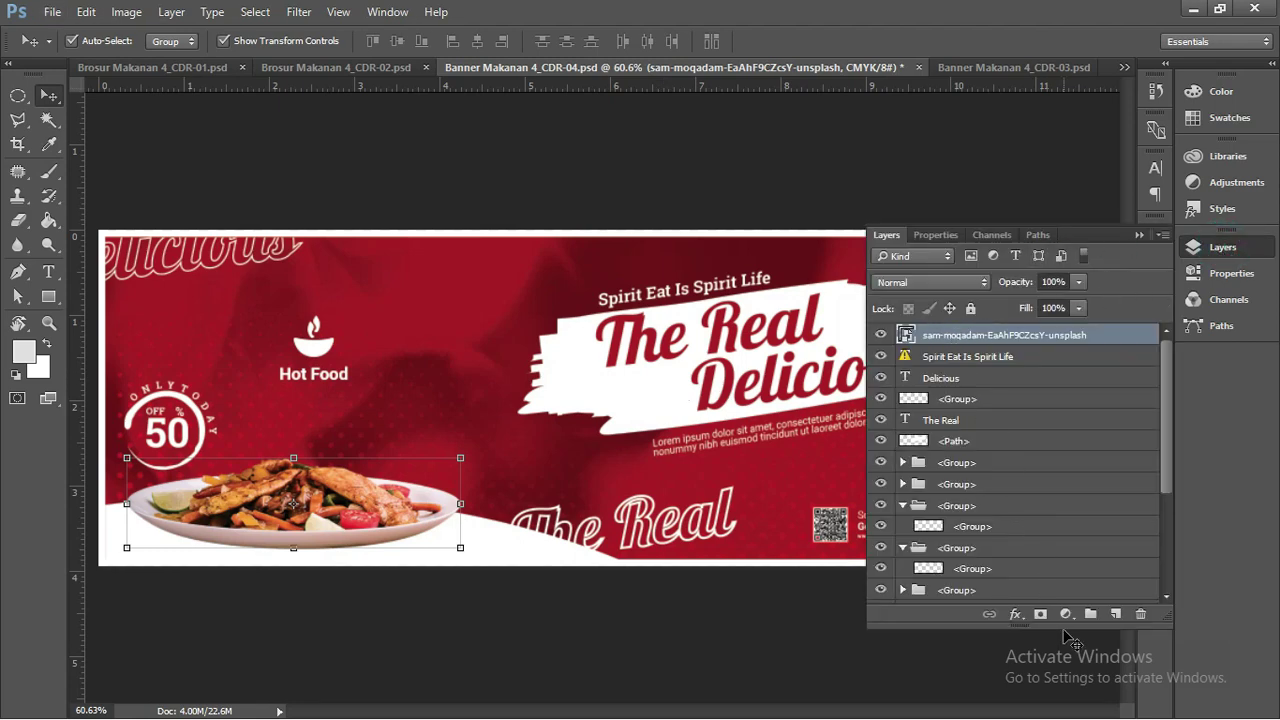
Add a Hue/Saturation adjustment layer clipped to the food photo
left_click(1065, 614)
left_click(1151, 398)
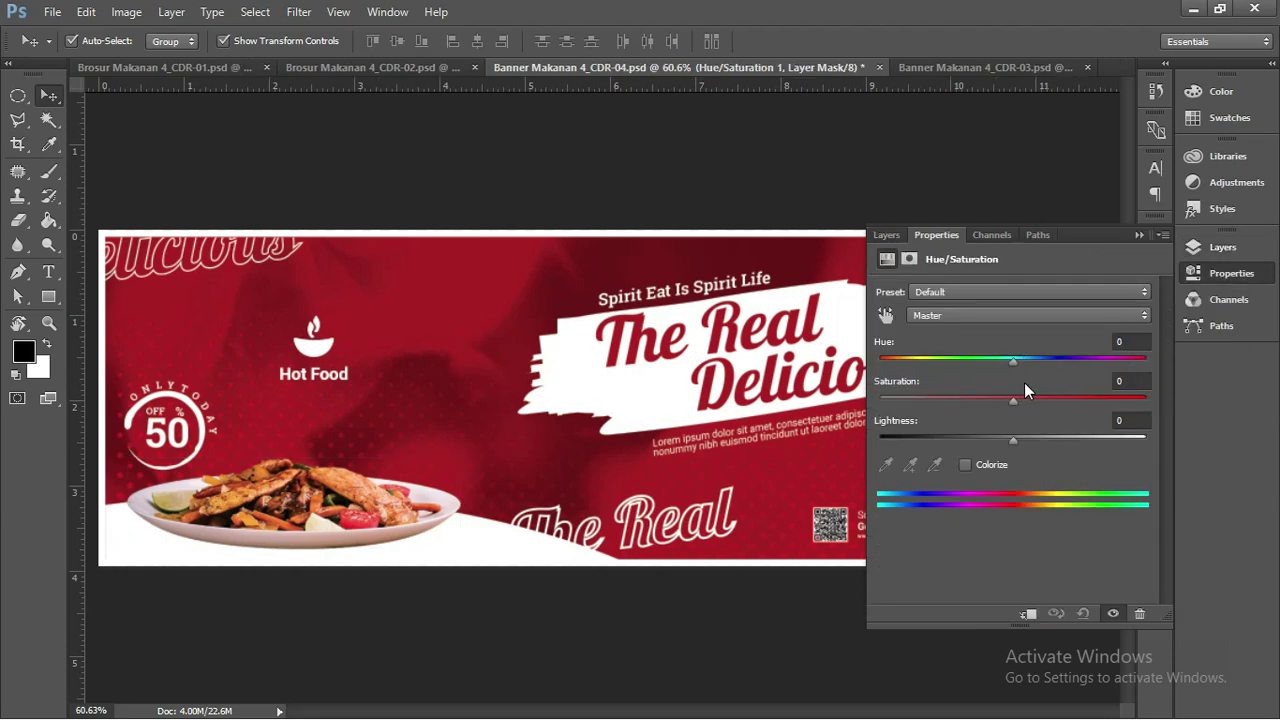
left_click(1139, 234)
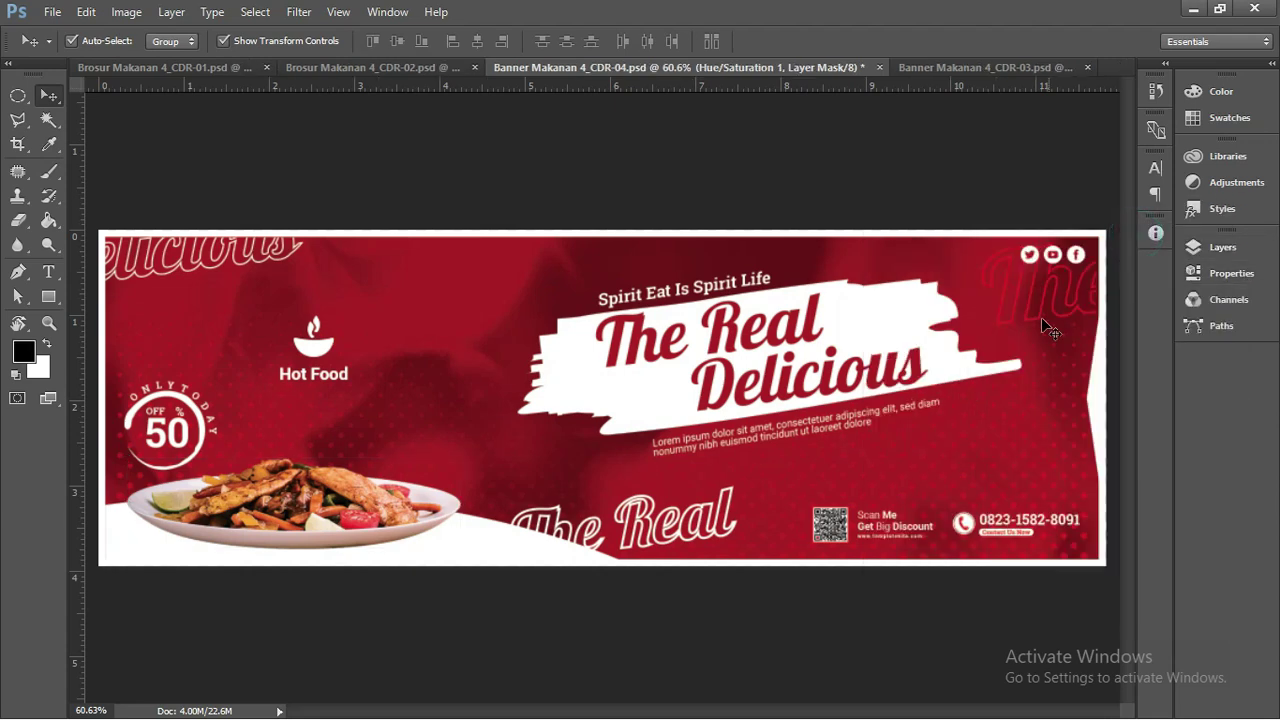
left_click(1218, 247)
right_click(1033, 335)
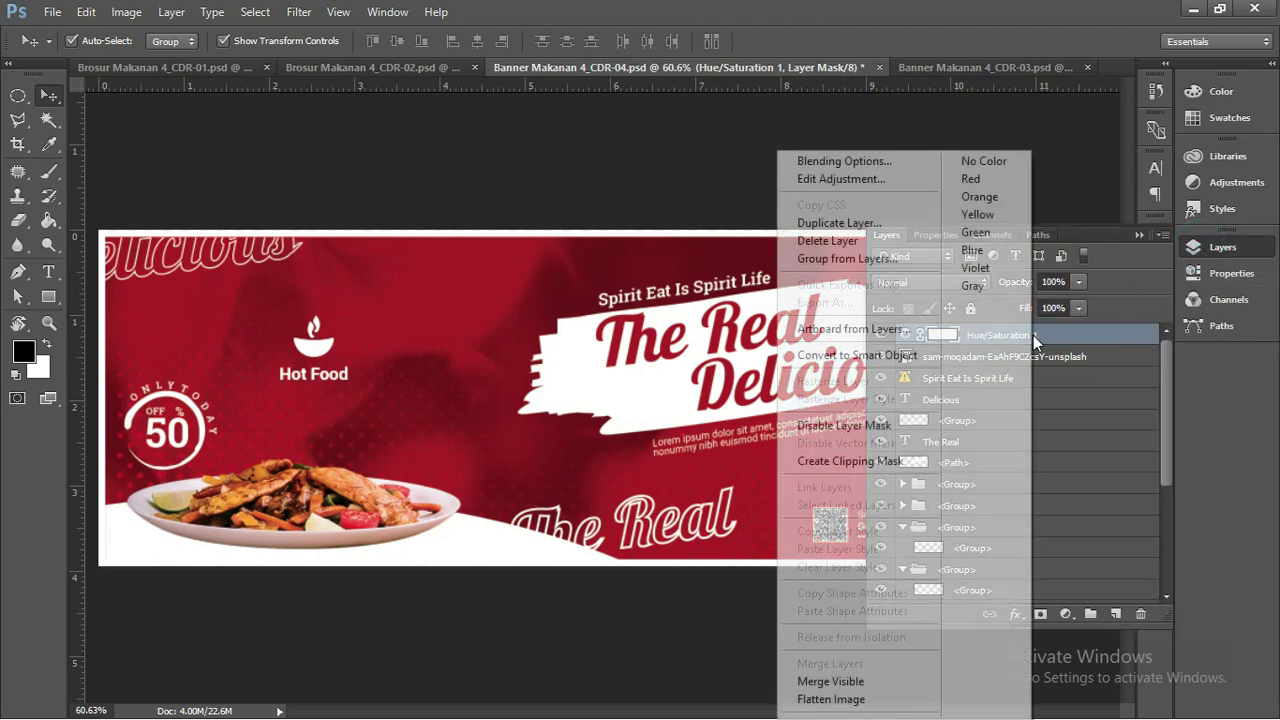
left_click(831, 462)
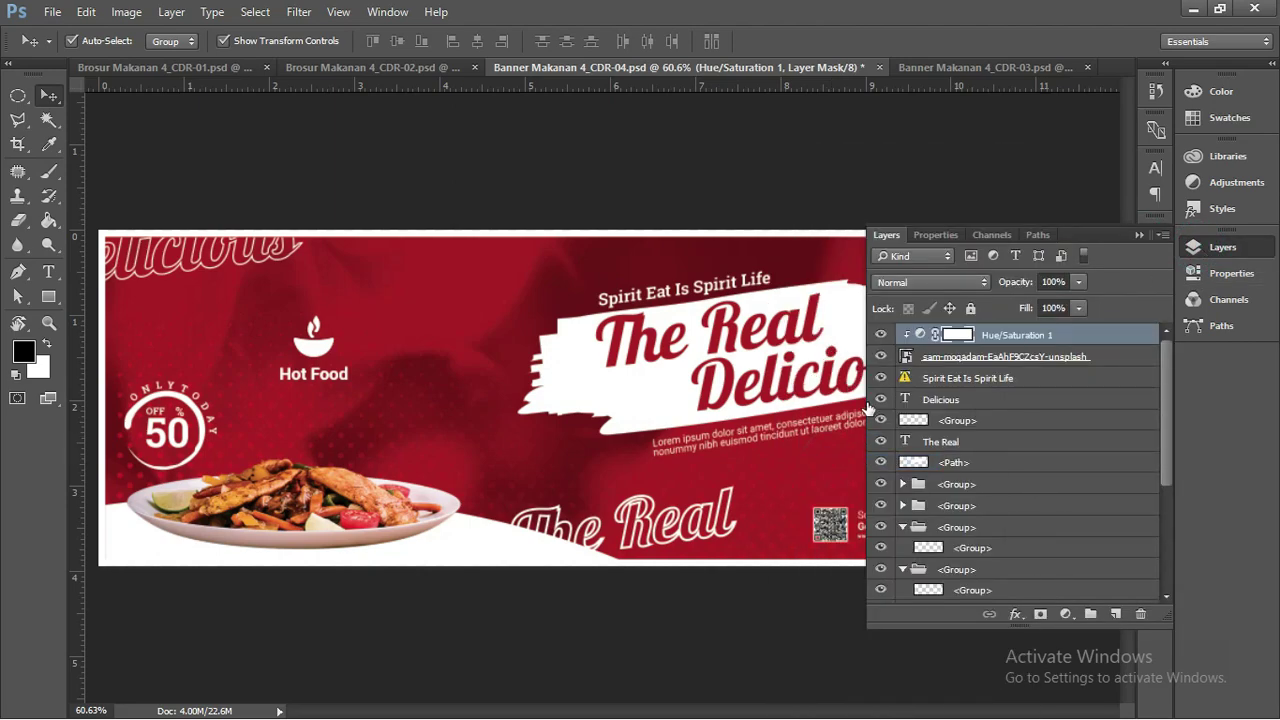
Set the Hue/Saturation adjustment to Hue -6 and Saturation +47
double_click(924, 340)
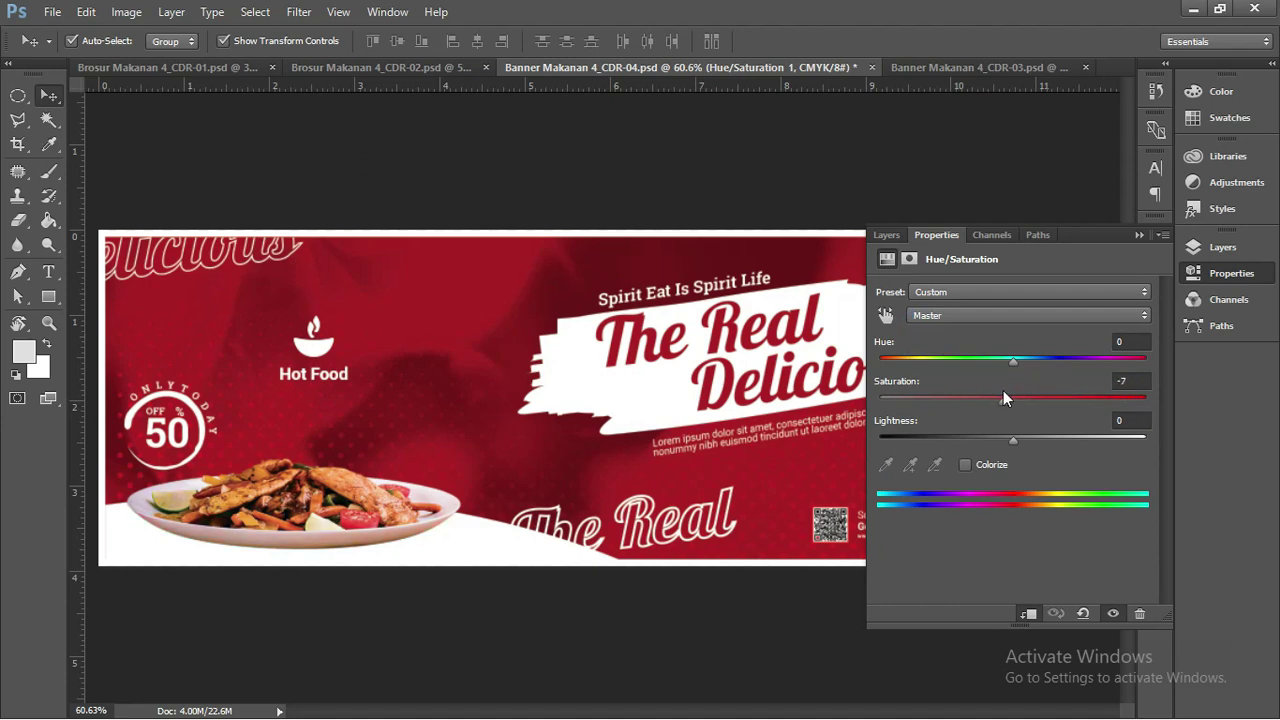
mouse_move(1055, 396)
left_mouse_down()
mouse_move(1085, 391)
mouse_move(1036, 387)
left_mouse_up()
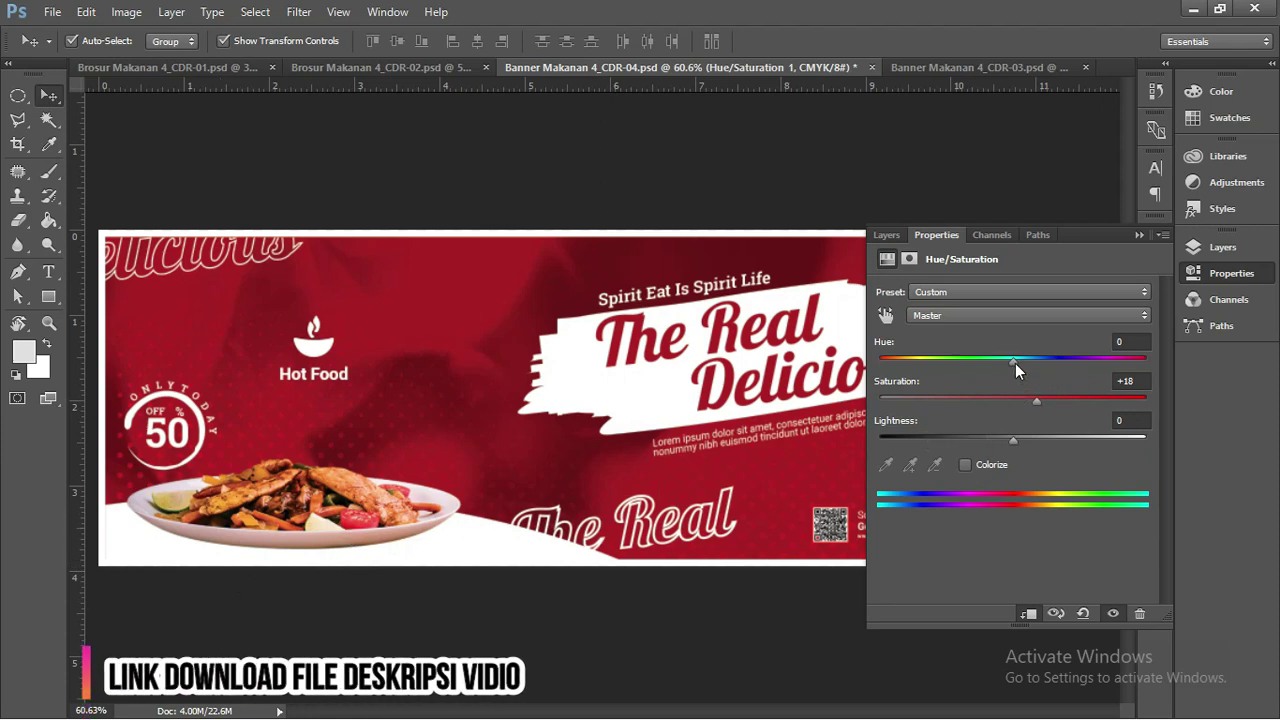
left_click_drag(1036, 403, 1074, 399)
mouse_move(1012, 361)
left_mouse_down()
mouse_move(1029, 362)
mouse_move(1005, 362)
left_mouse_up()
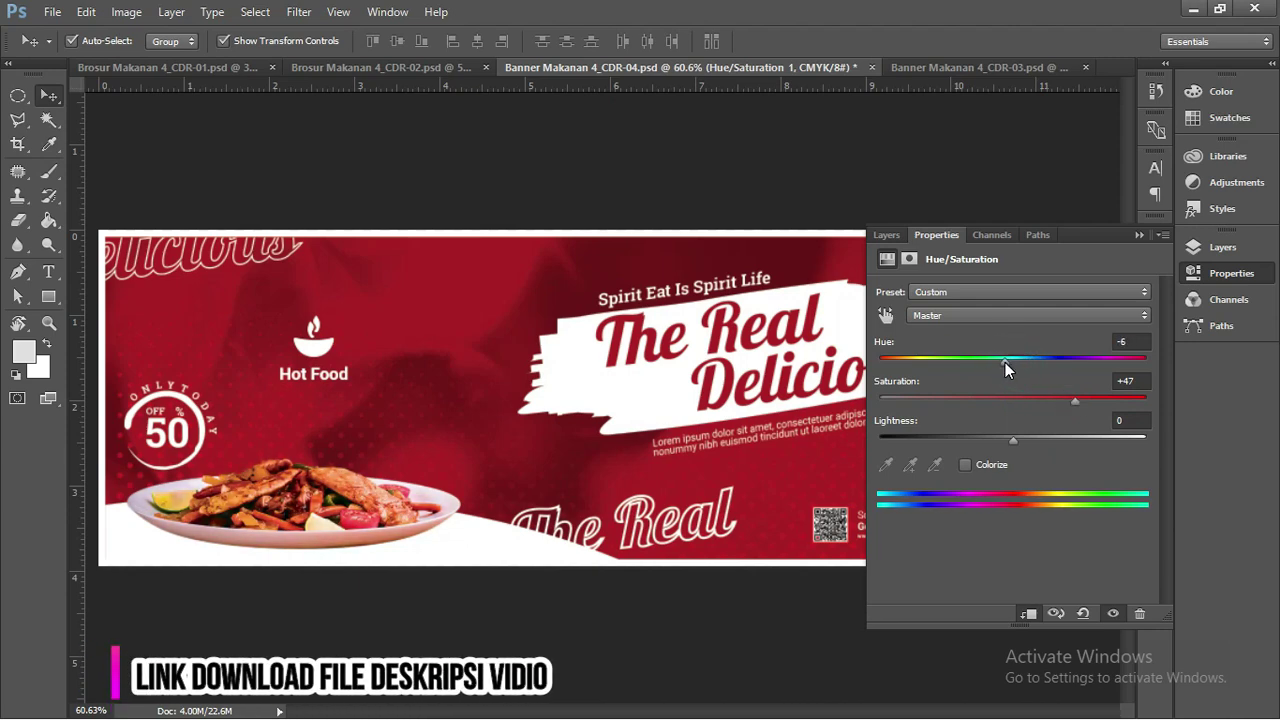
left_click(1137, 235)
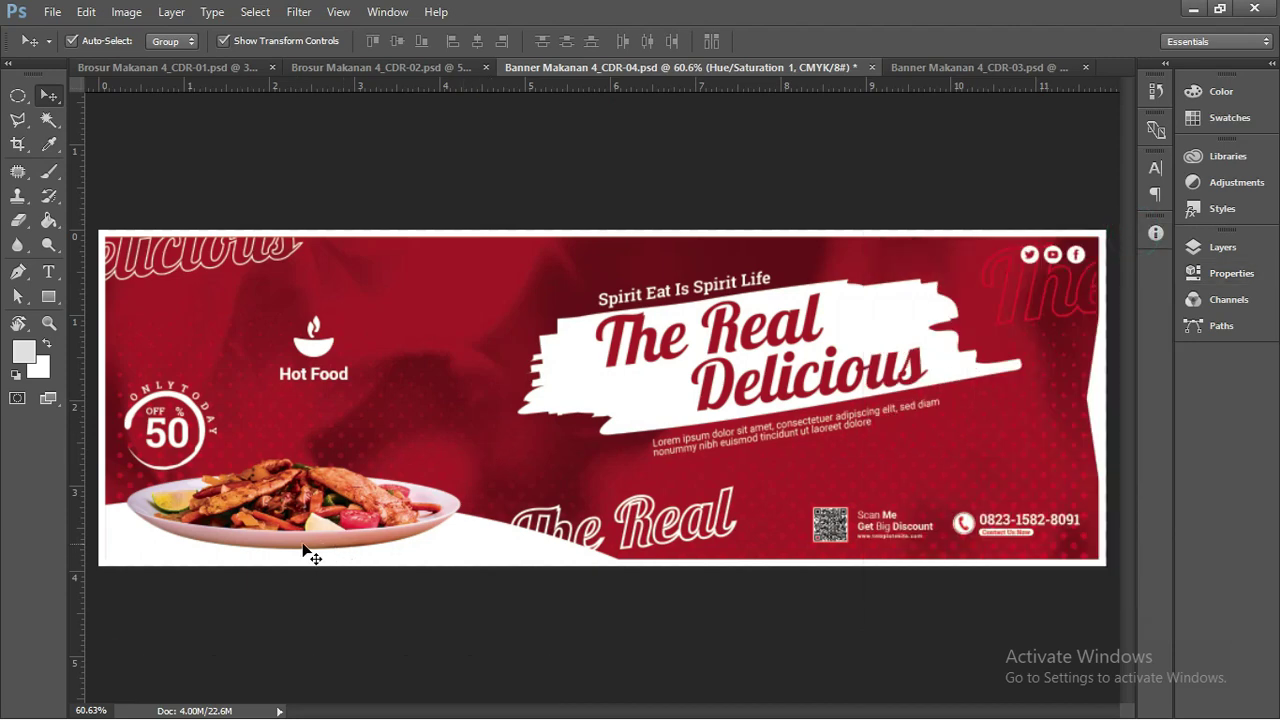
Draw a flat 499 × 30 px ellipse beneath the plate with the Ellipse Tool
left_click(47, 297)
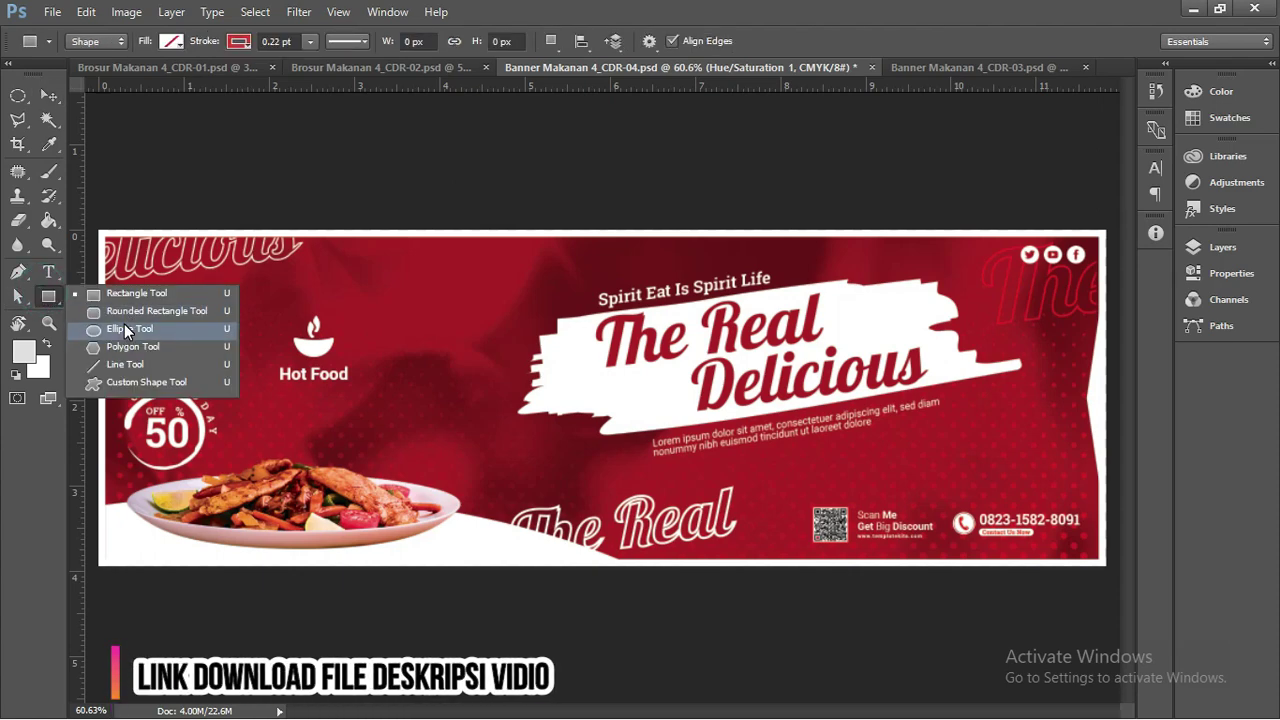
left_click(48, 298)
left_click(48, 298)
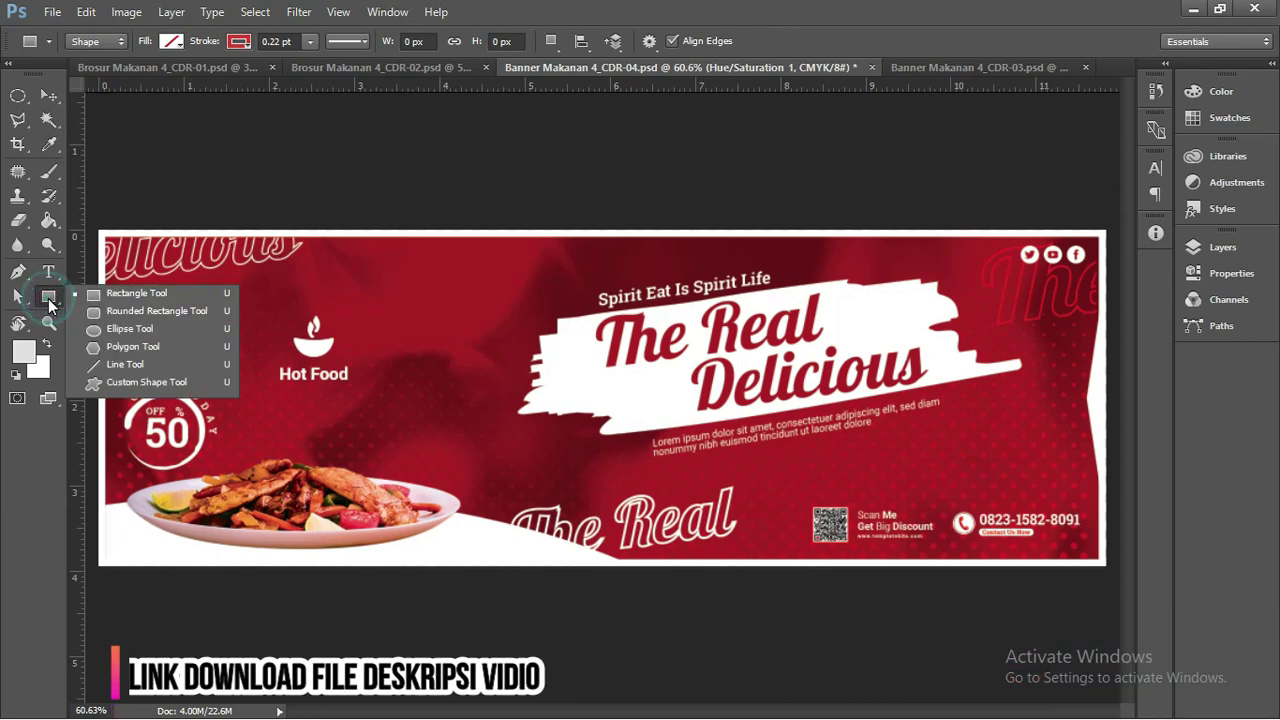
left_click(116, 326)
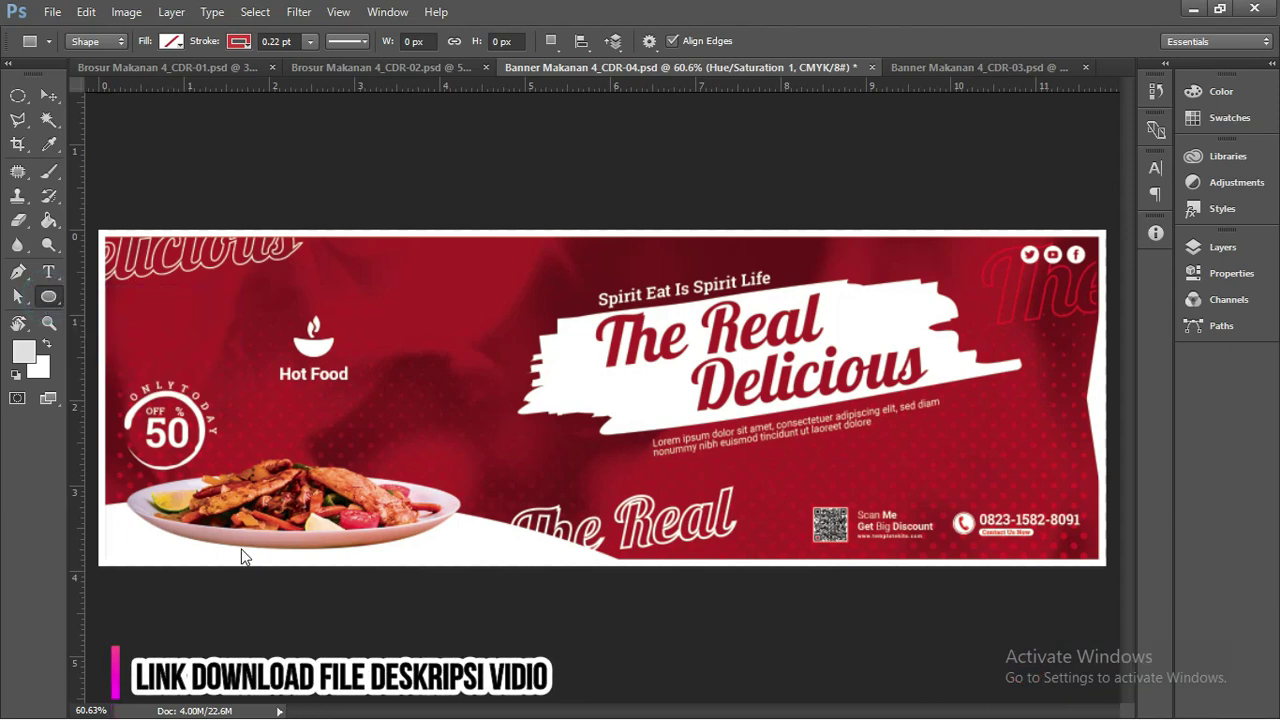
left_click_drag(152, 533, 437, 549)
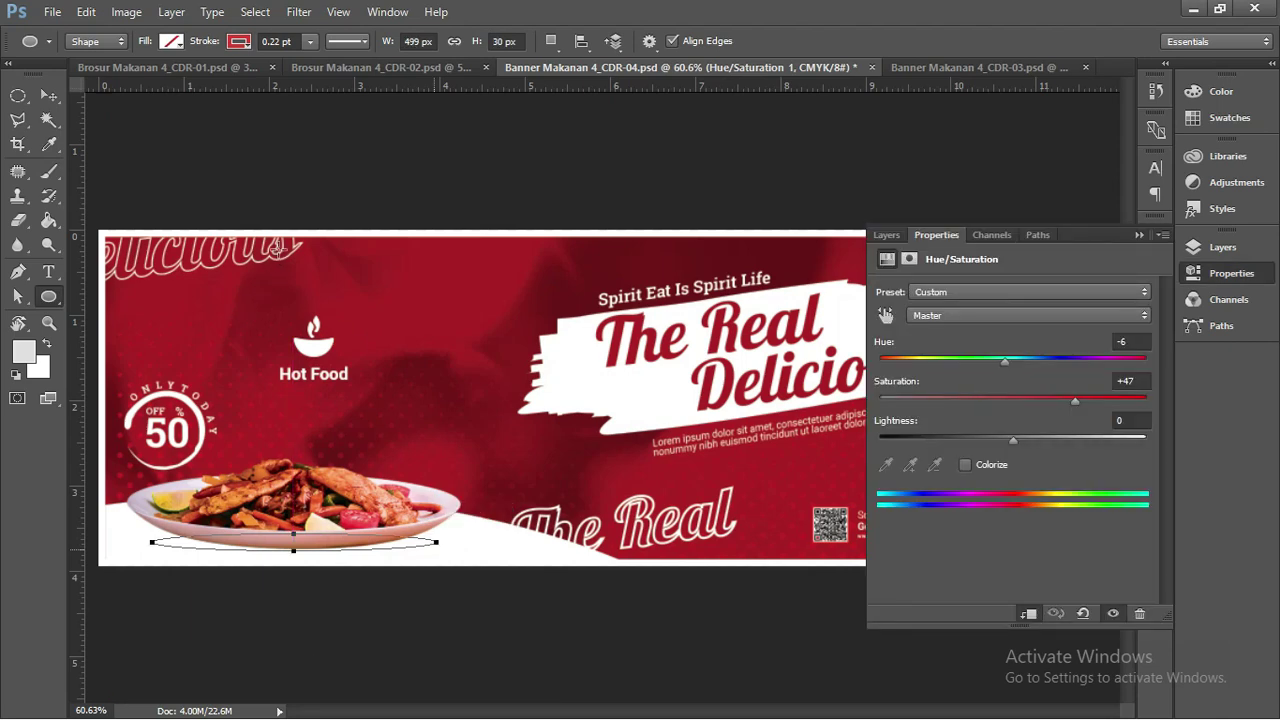
Give the ellipse a solid black fill and no stroke
left_click(172, 44)
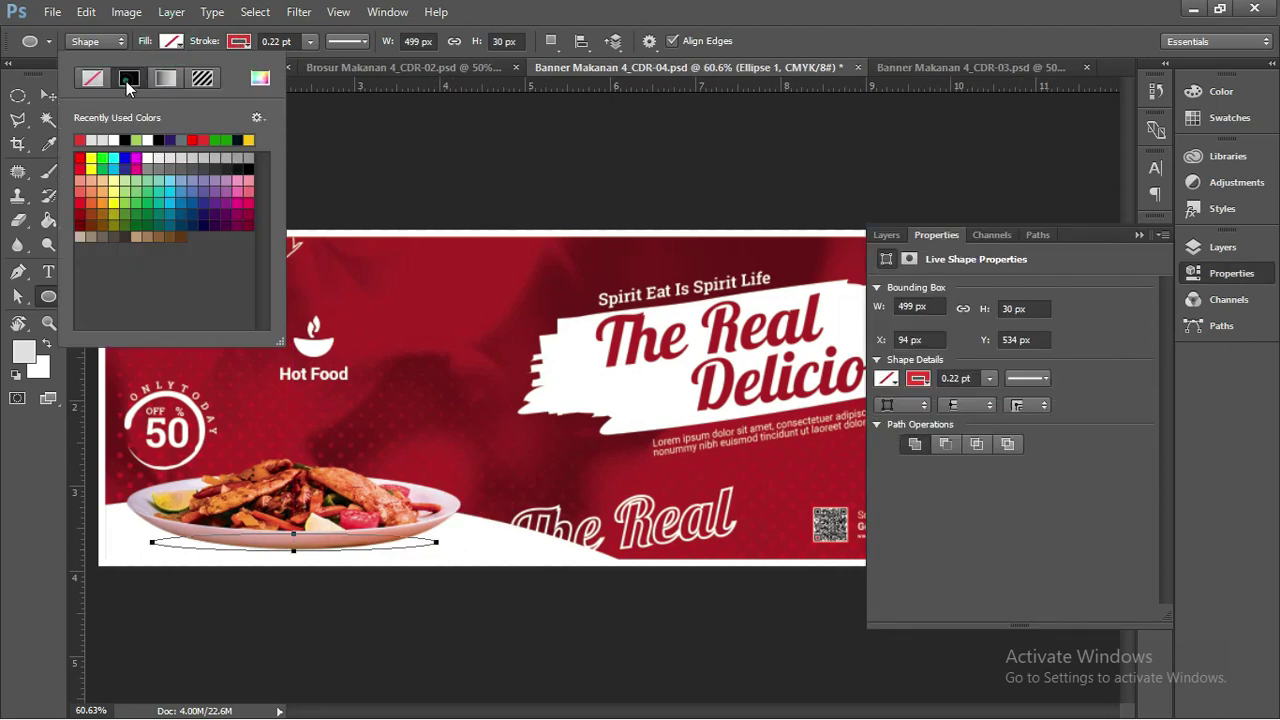
left_click(127, 82)
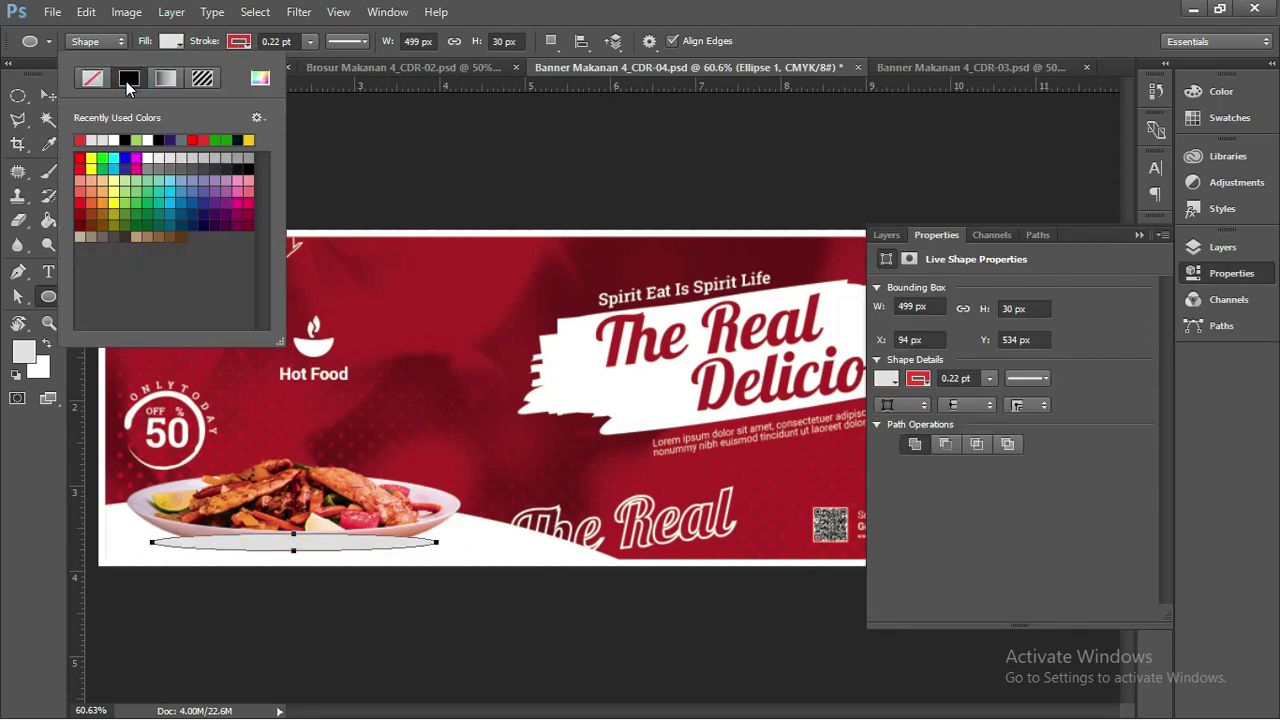
left_click(238, 43)
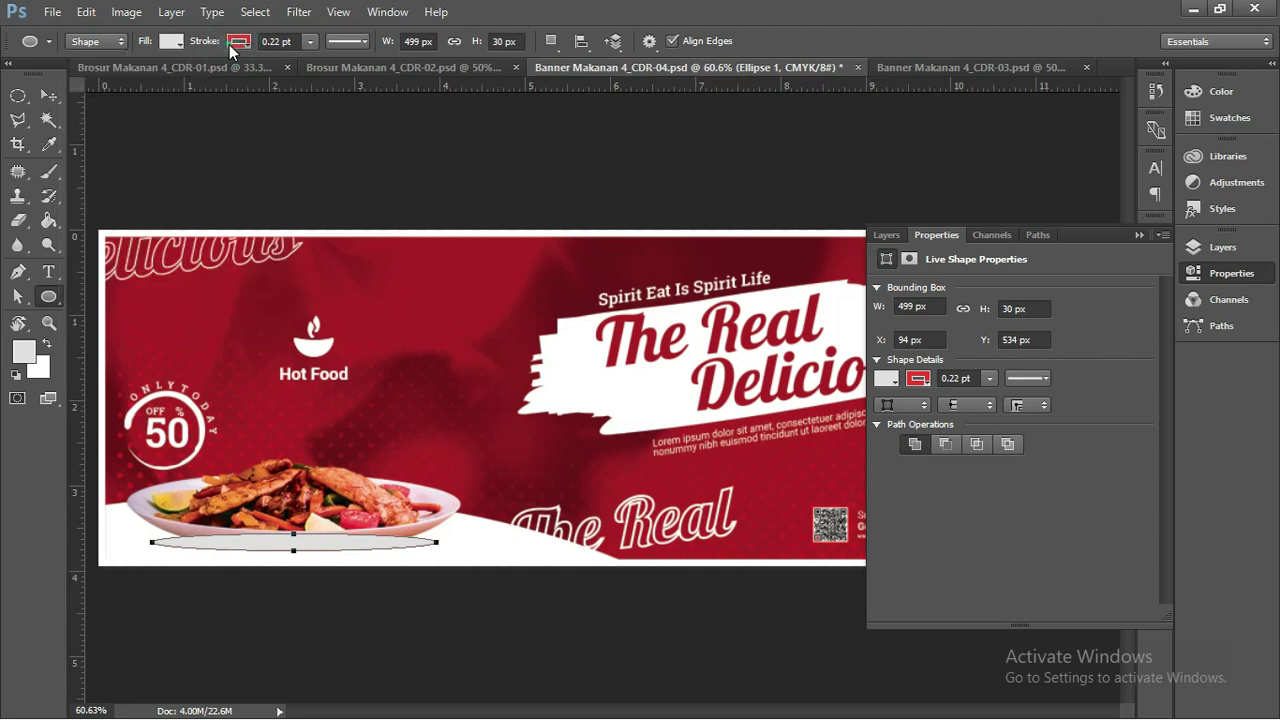
left_click(238, 42)
left_click(162, 80)
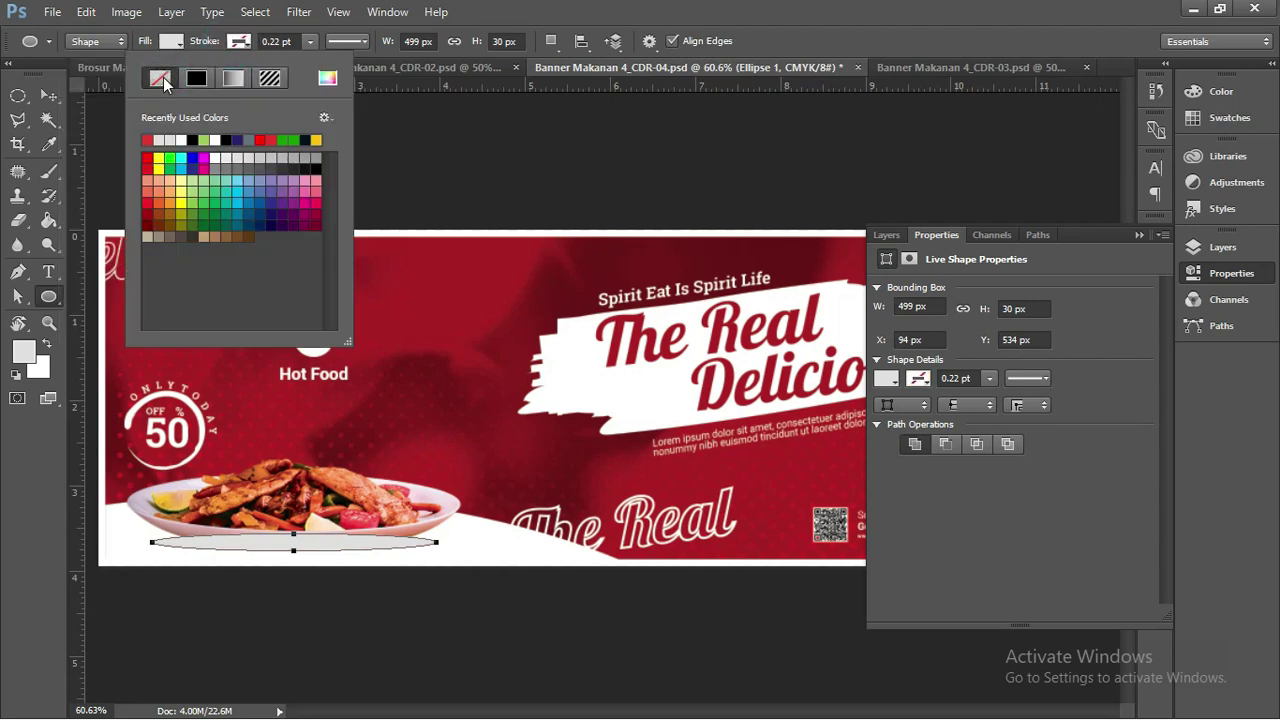
left_click(160, 79)
left_click(172, 41)
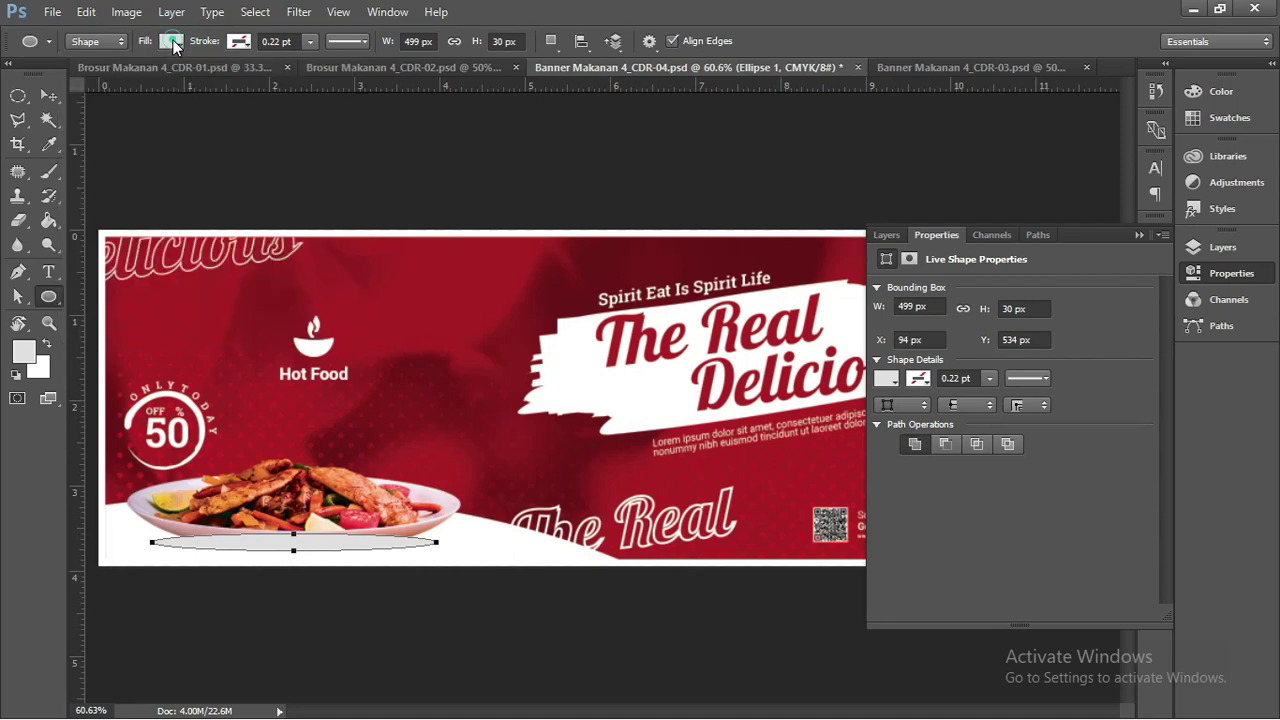
left_click(172, 41)
left_click(129, 80)
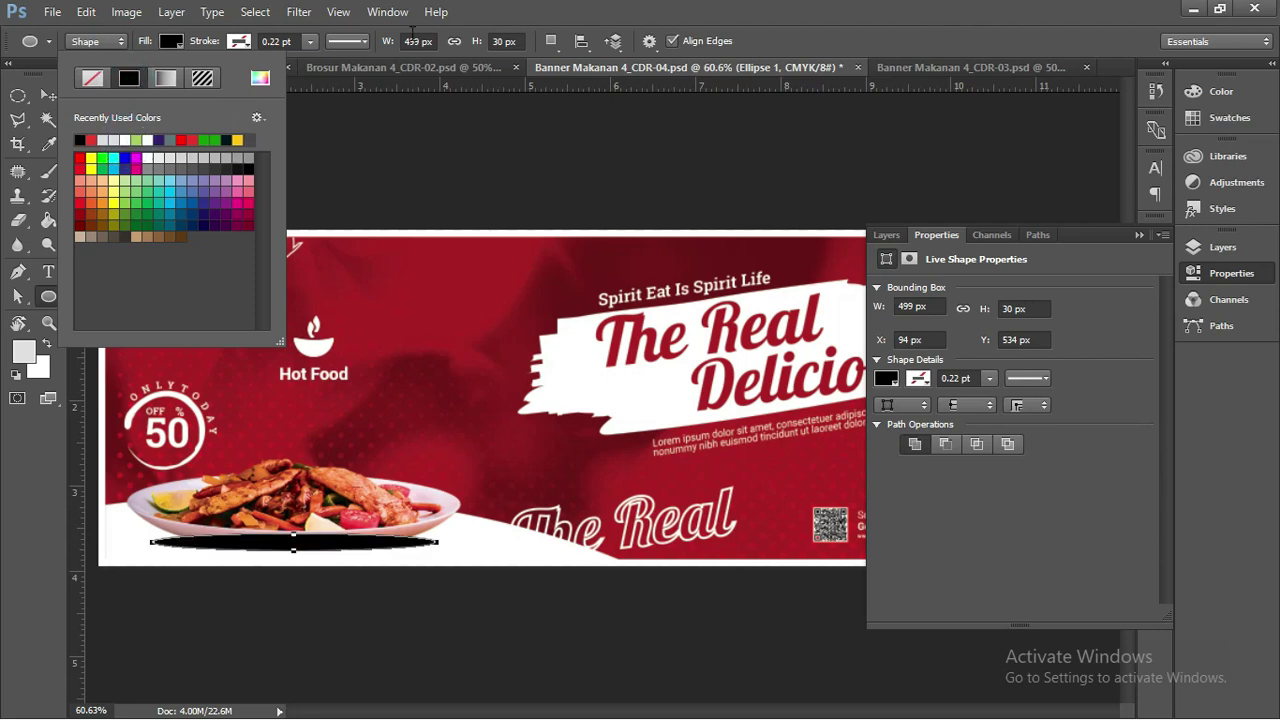
left_click(484, 30)
left_click(299, 12)
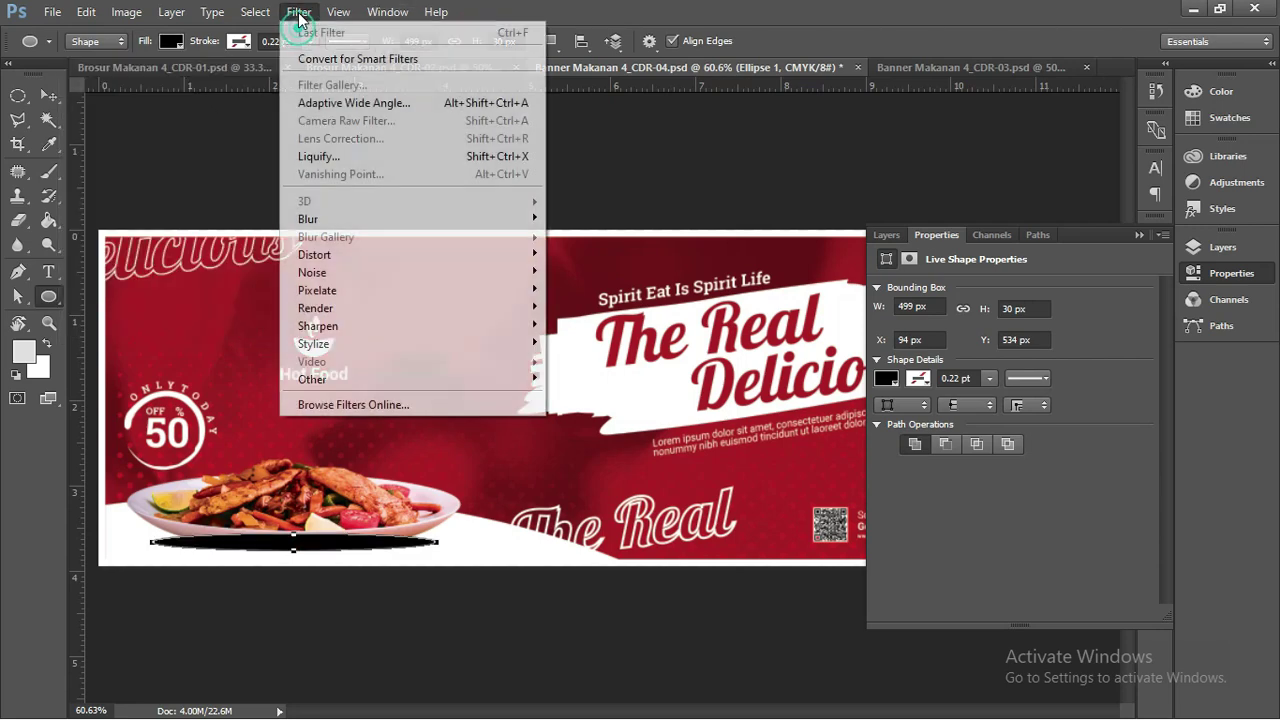
mouse_move(308, 218)
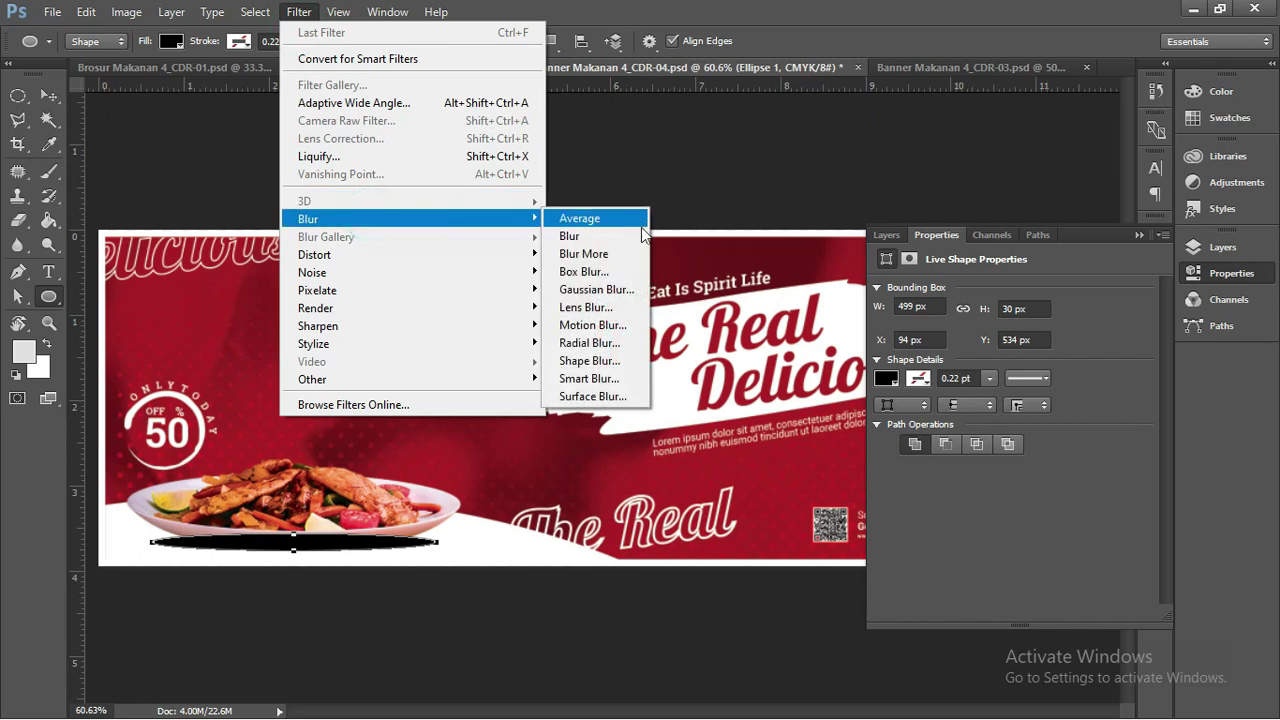
Rasterize the ellipse and apply a 12.7-pixel Gaussian Blur to soften it into a shadow
left_click(620, 300)
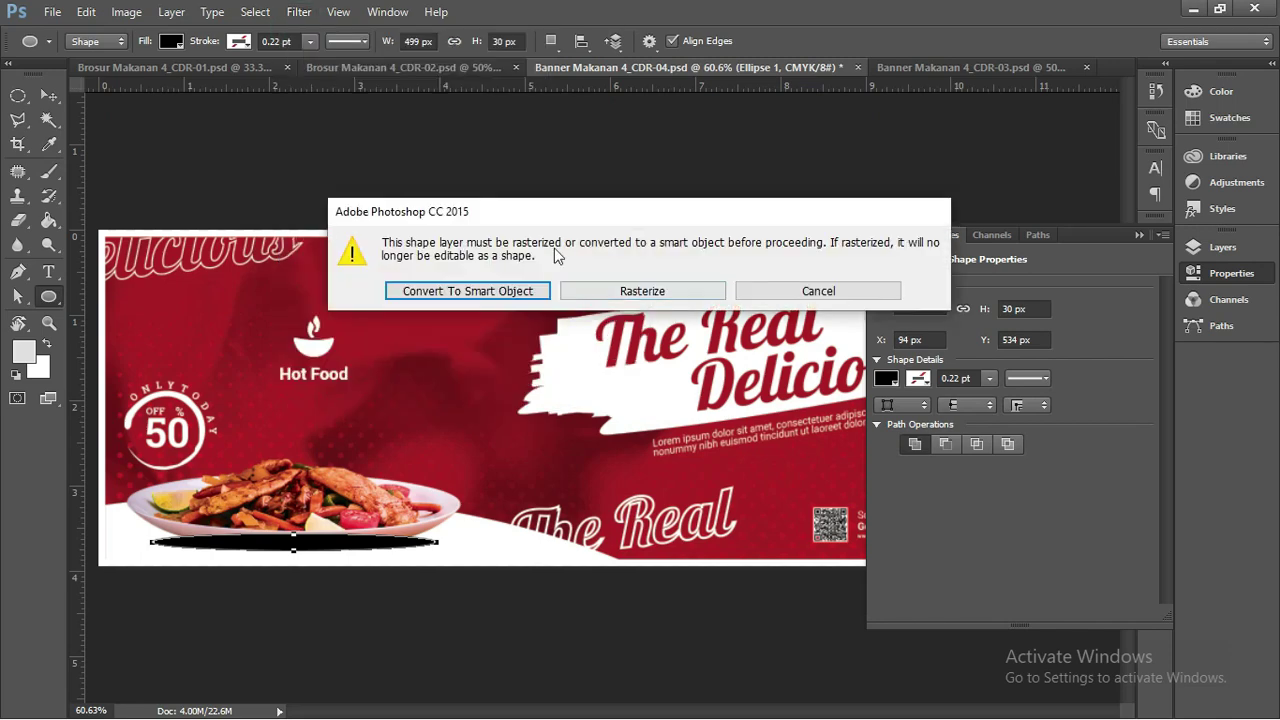
mouse_move(556, 214)
left_mouse_down()
mouse_move(670, 212)
mouse_move(561, 217)
left_mouse_up()
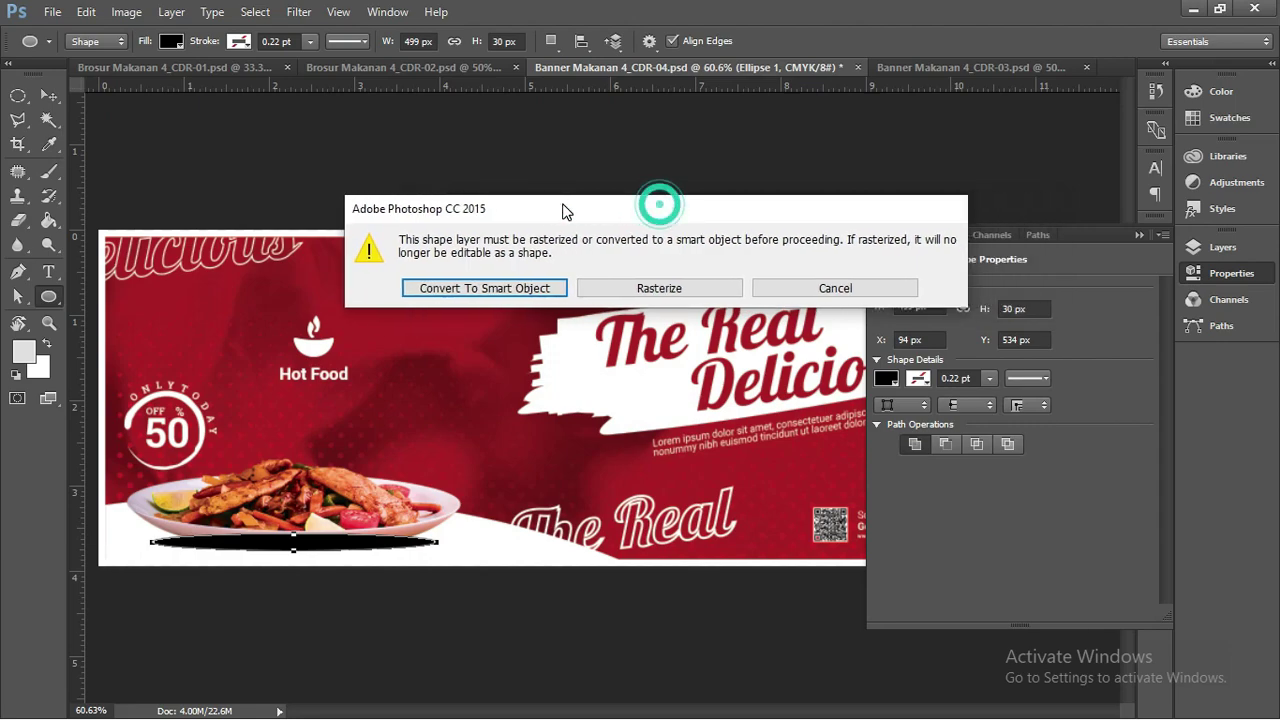
left_click(636, 292)
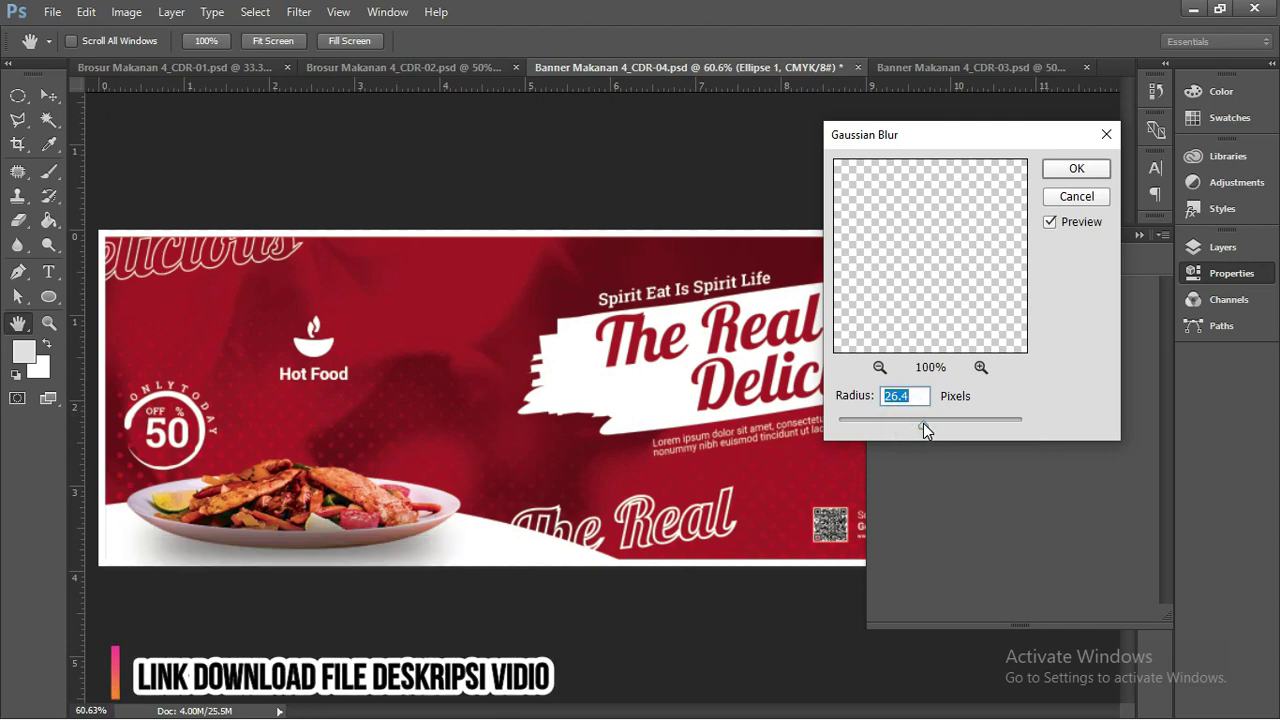
left_click_drag(906, 423, 914, 424)
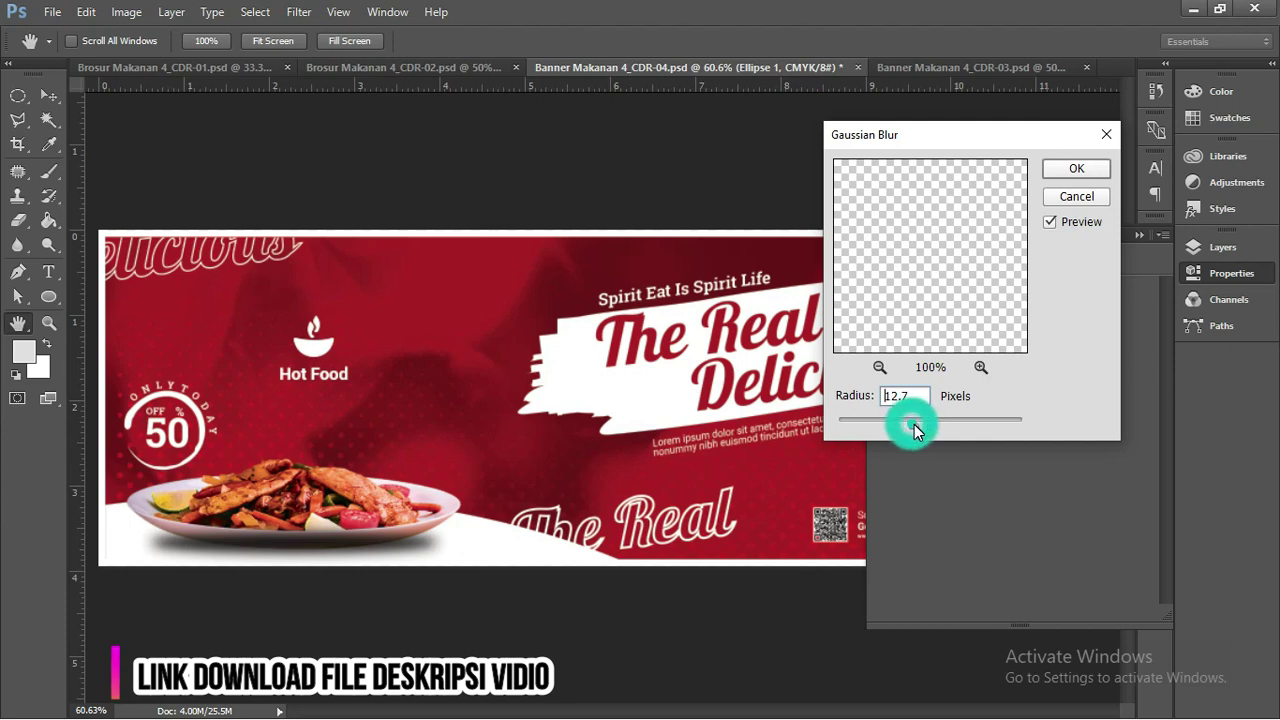
left_click(1076, 168)
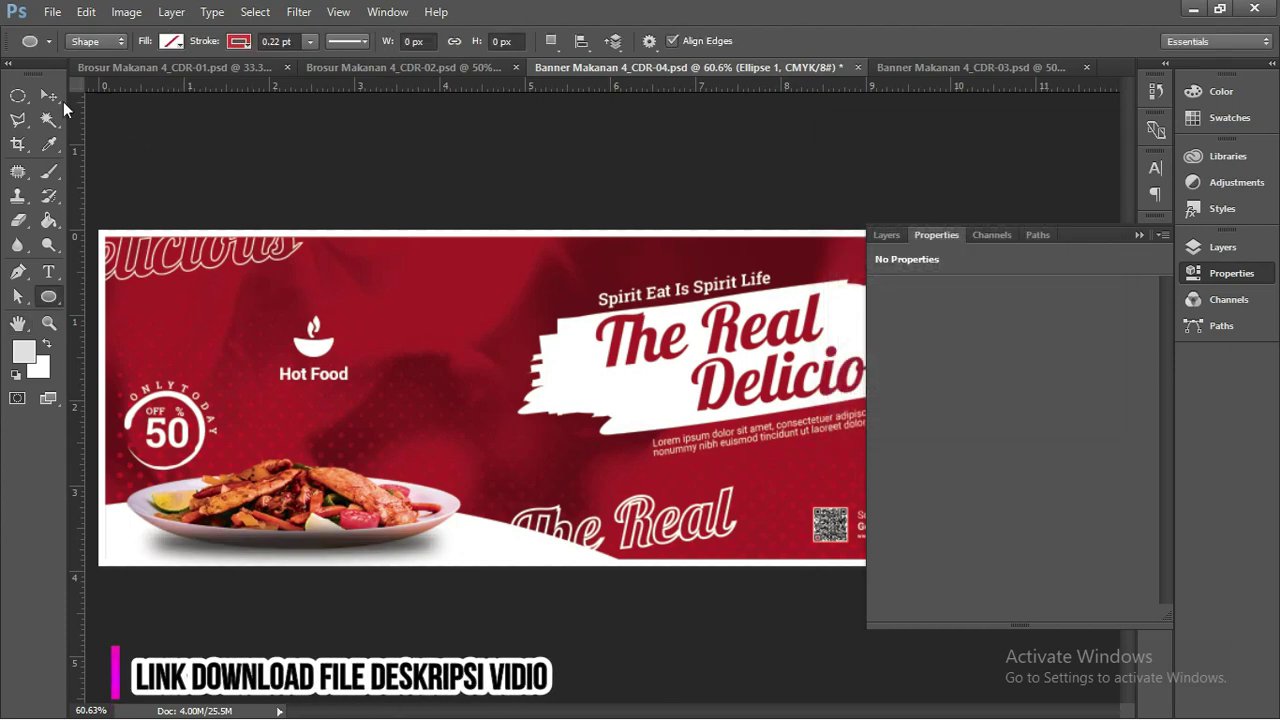
left_click(48, 95)
Stretch the blurred shadow slightly taller and commit the transform
left_click_drag(291, 513, 292, 506)
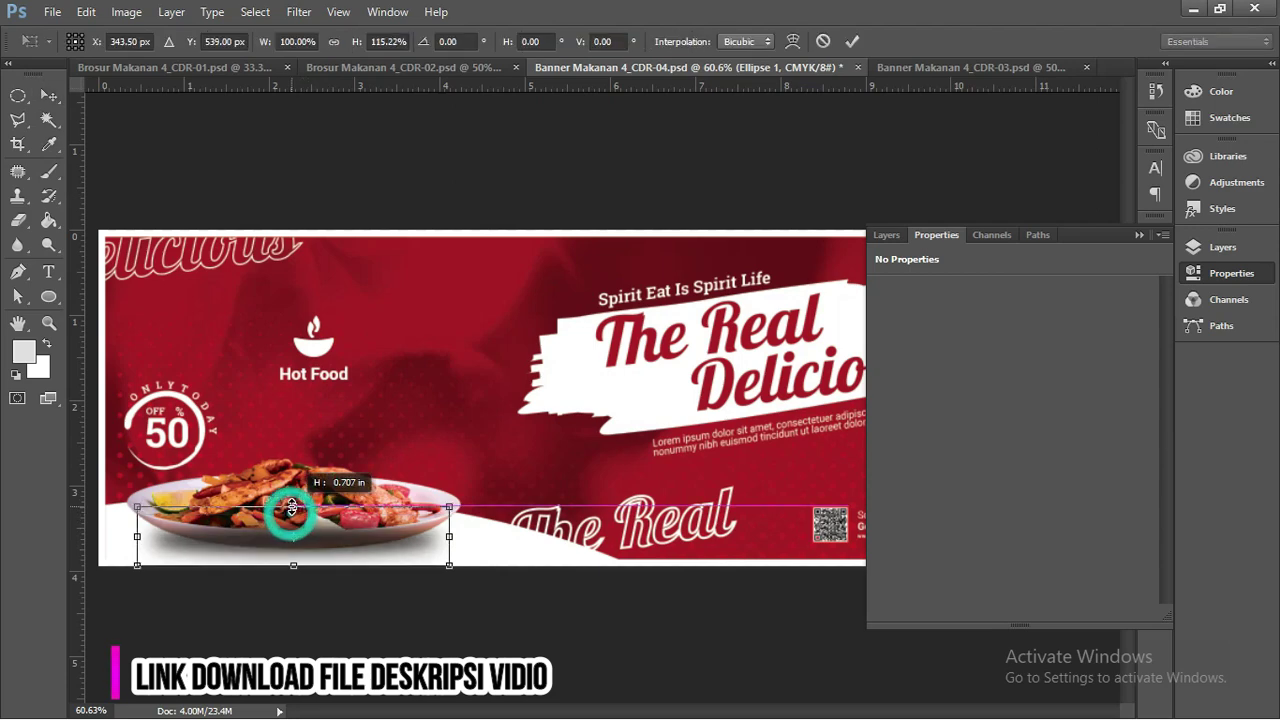
key("Return")
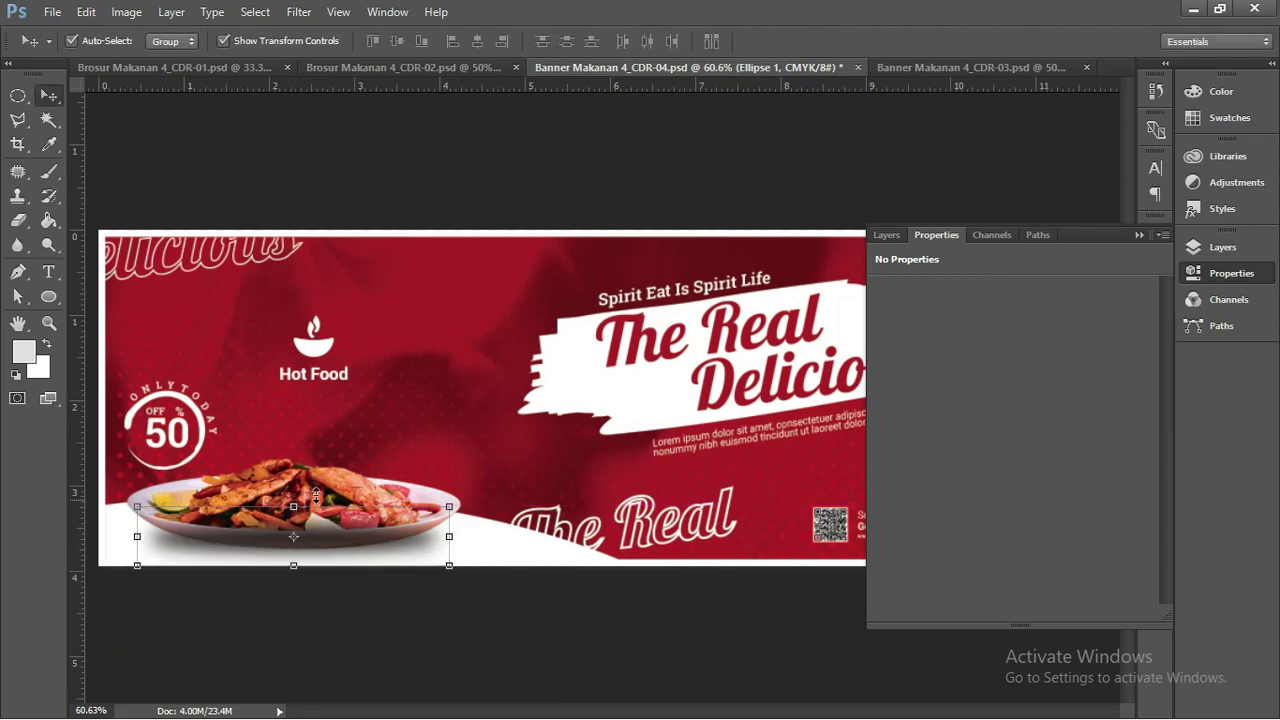
left_click(337, 486)
key("Return")
Select the plate photo and nudge it up slightly with the arrow keys
left_click(367, 490)
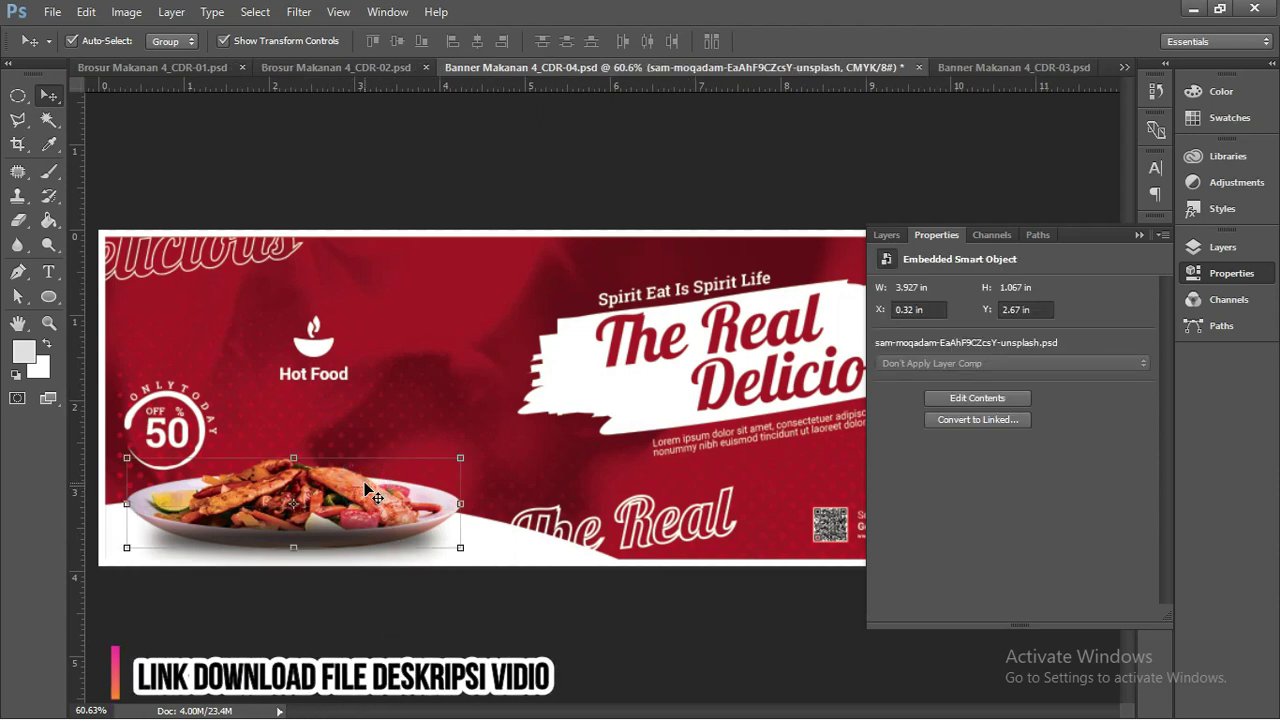
key("ctrl")
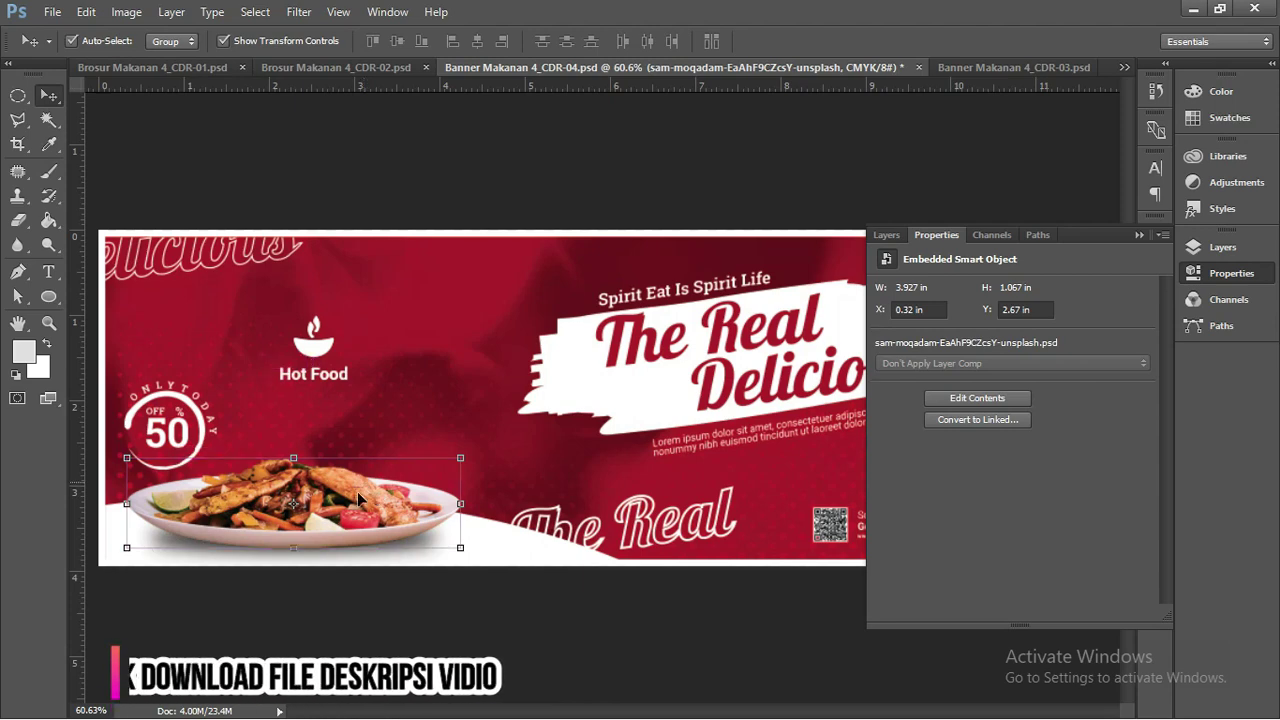
left_click(369, 588)
left_click(384, 523)
key("Up")
key("Up")
key("Up")
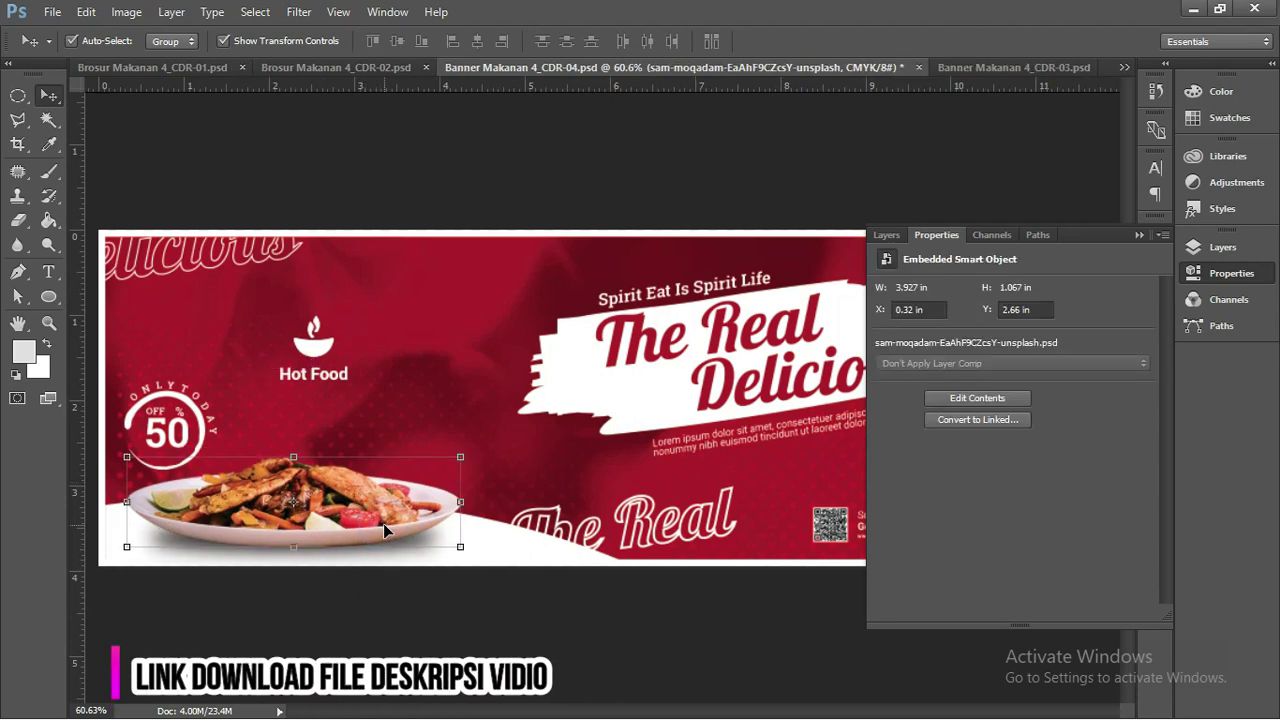
key("Up")
key("Up")
key("Up")
key("Up")
key("Up")
key("Up")
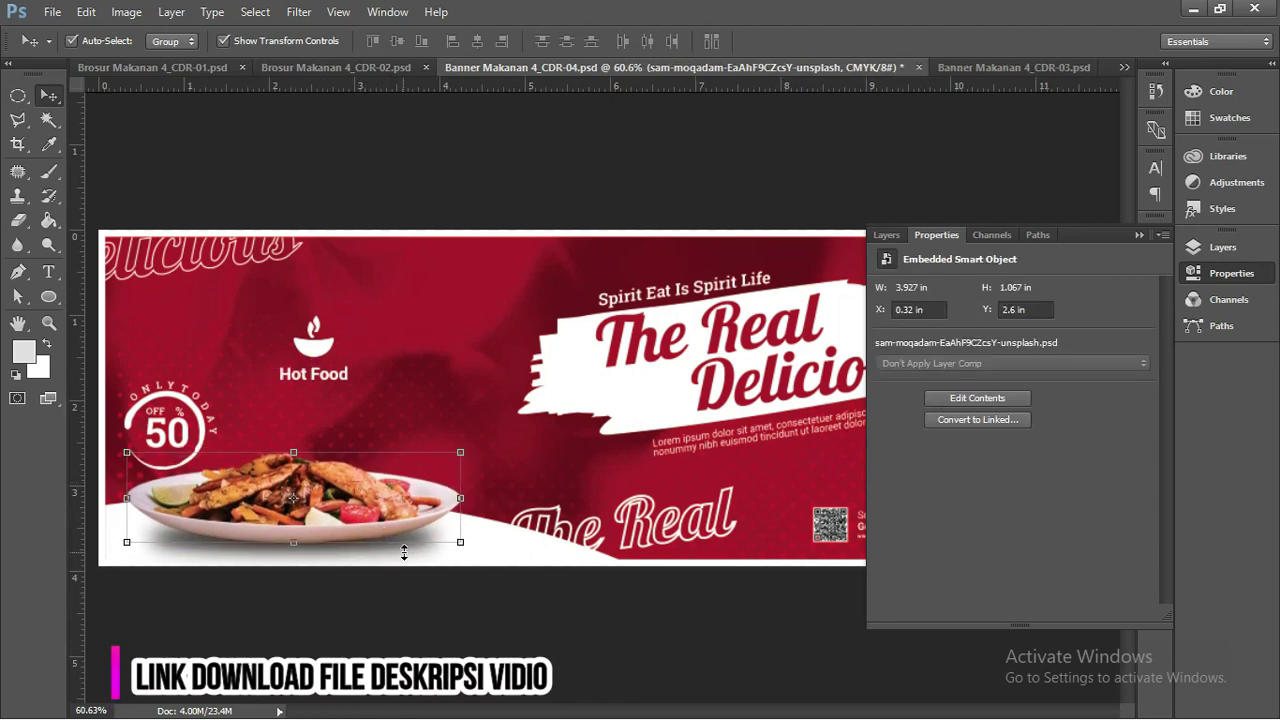
Shift the plate and its shadow together down slightly, then collapse Properties to view the banner
left_click(428, 631)
left_click(416, 554)
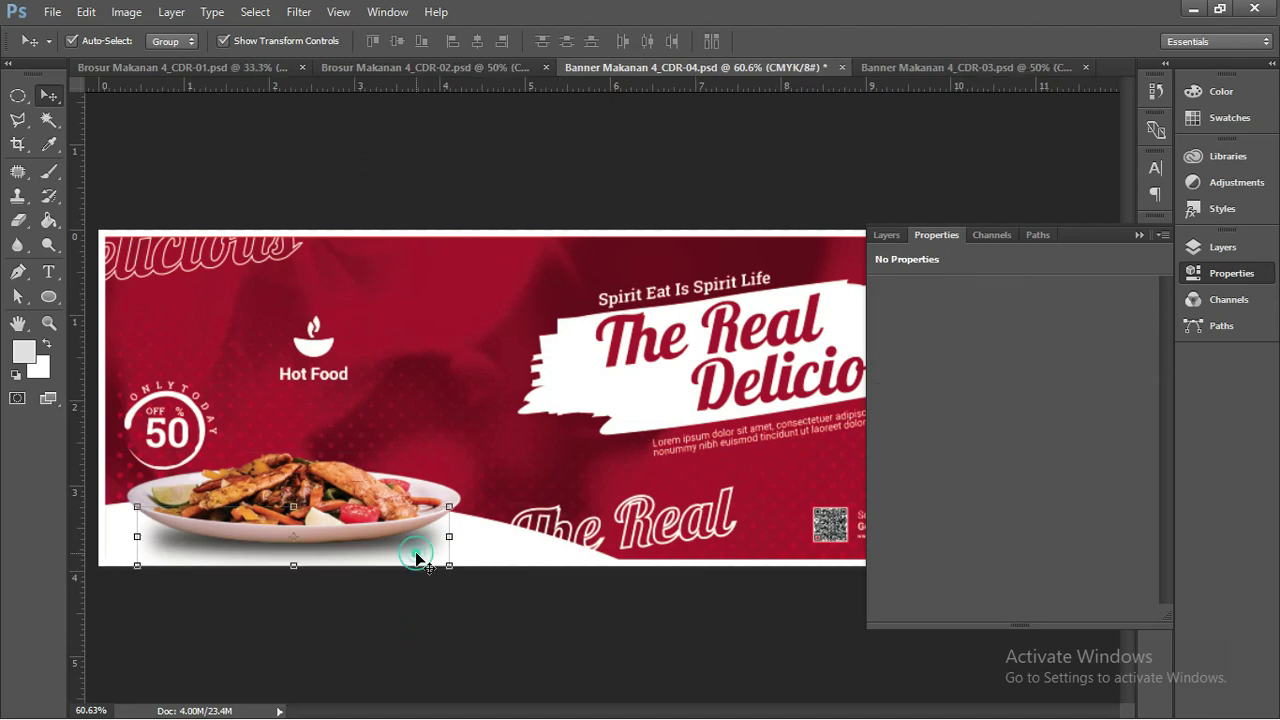
left_click(329, 488)
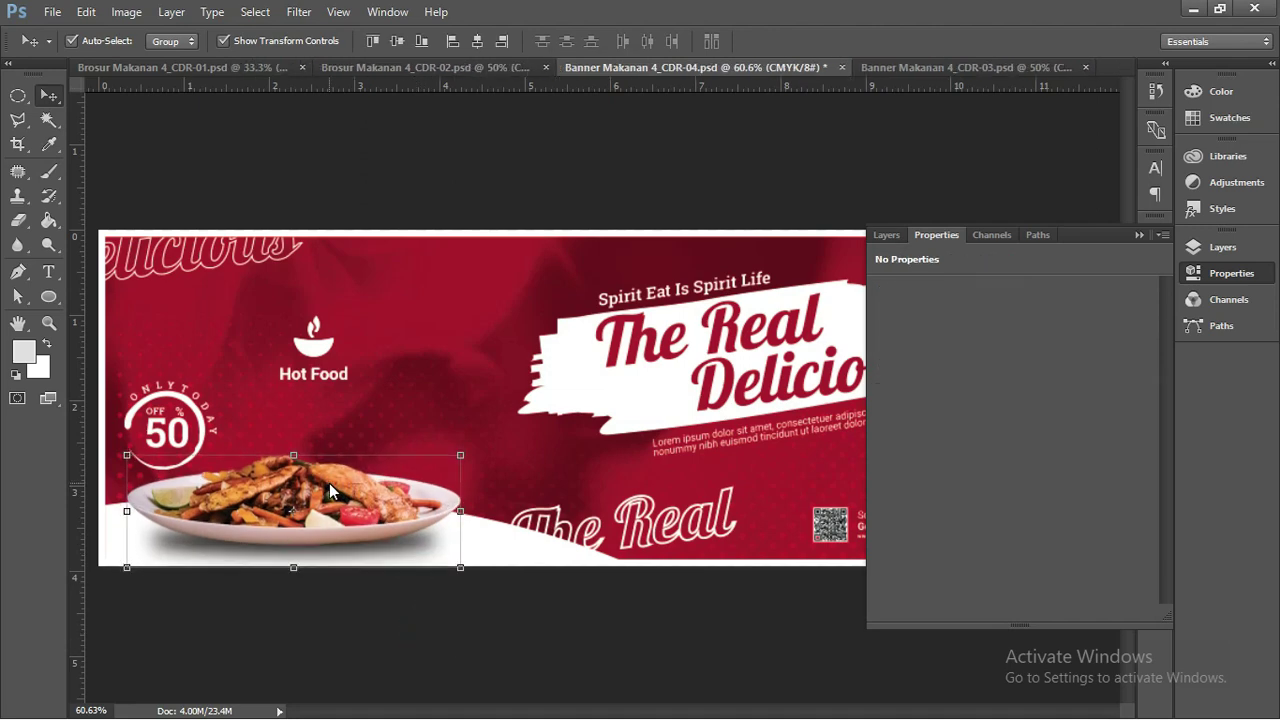
left_click_drag(329, 488, 330, 491)
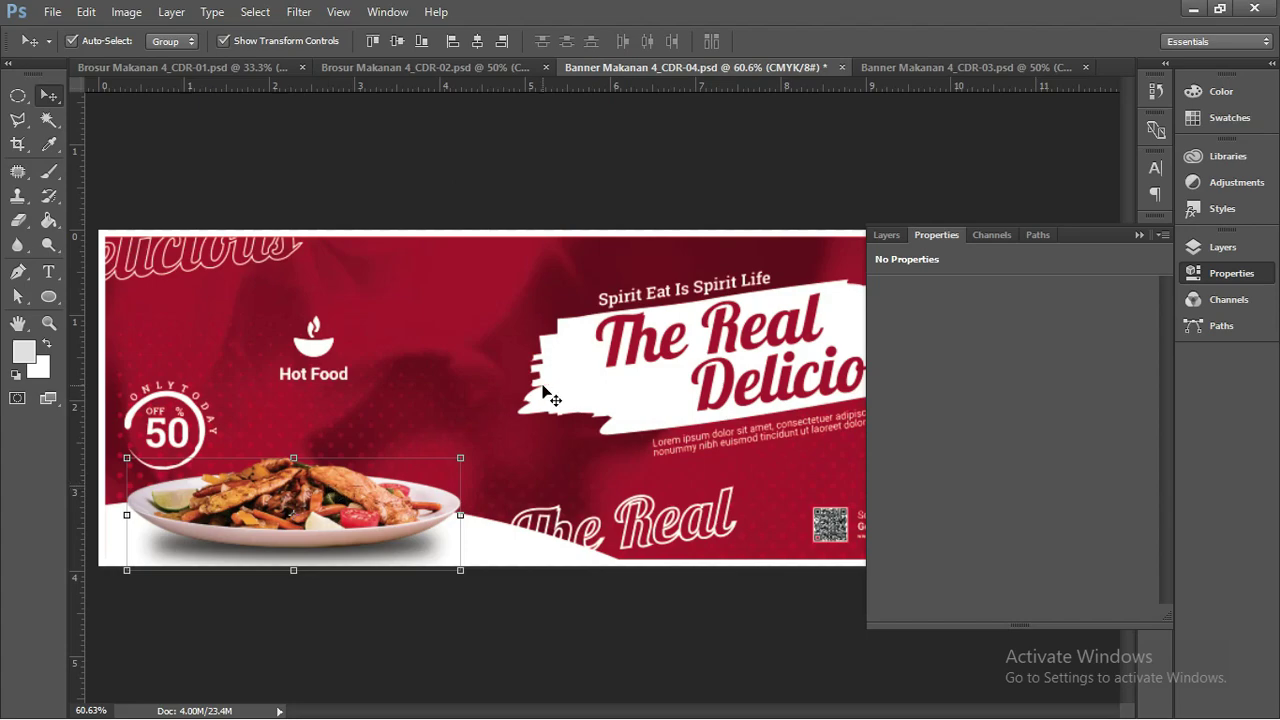
left_click(1138, 235)
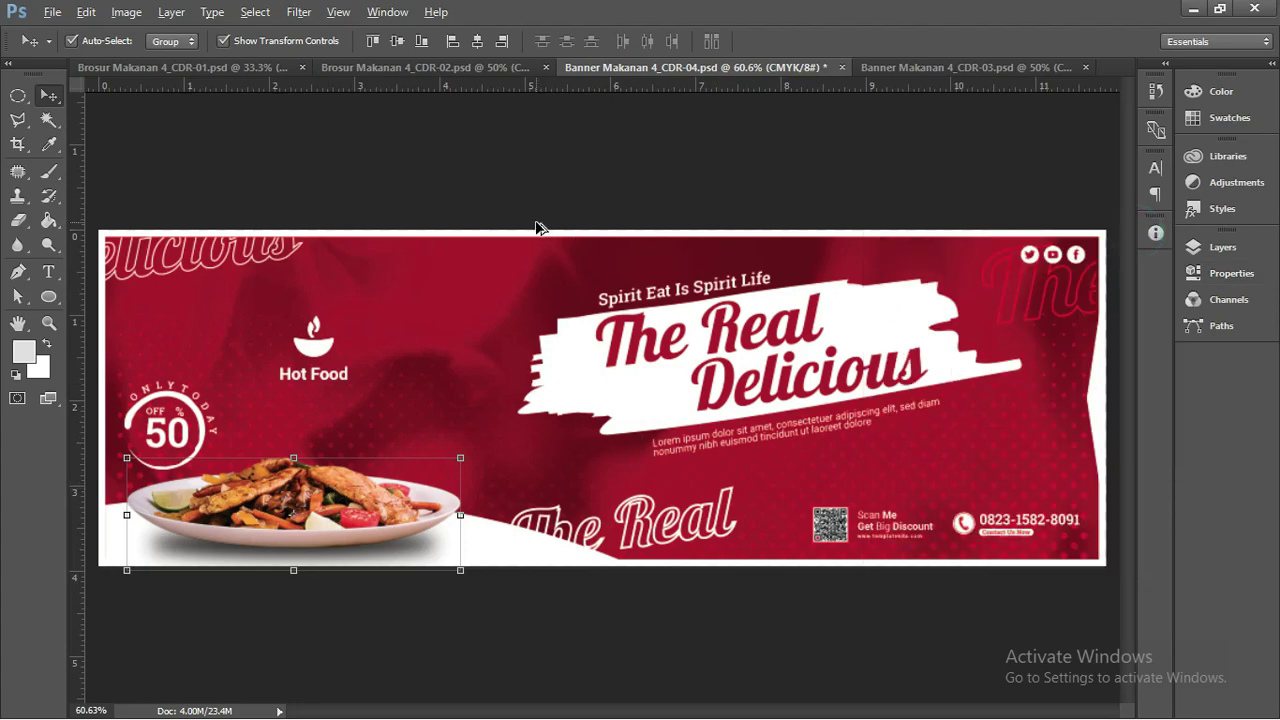
scroll(534, 230, "down", 2)
Select the Hue/Saturation 1 adjustment layer and drag it up the layer stack
scroll(534, 230, "up", 2)
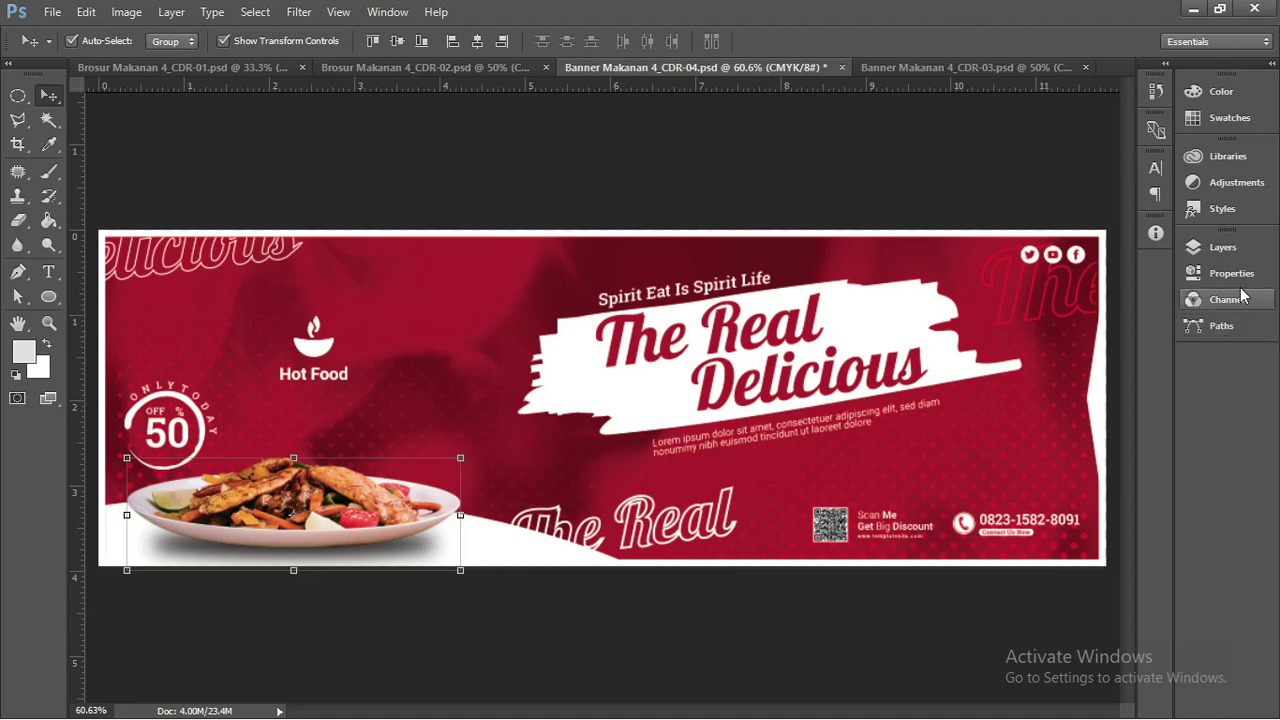
left_click(1218, 247)
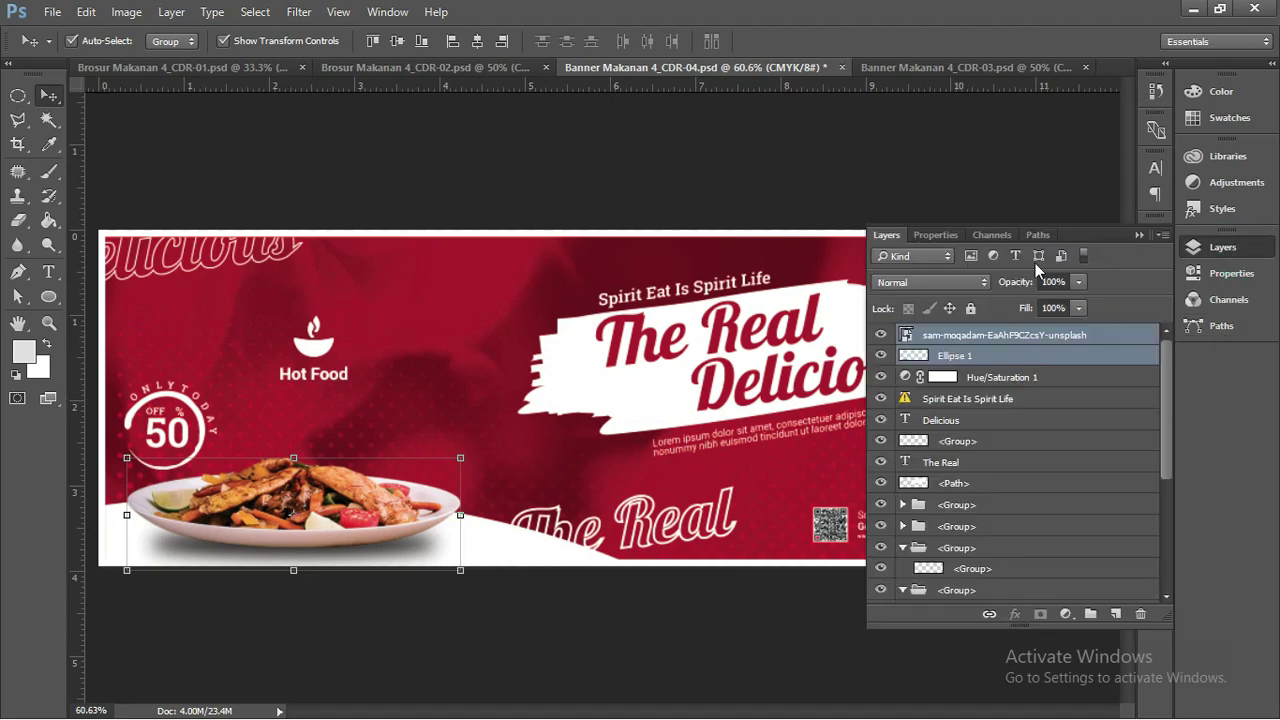
left_click(1100, 377)
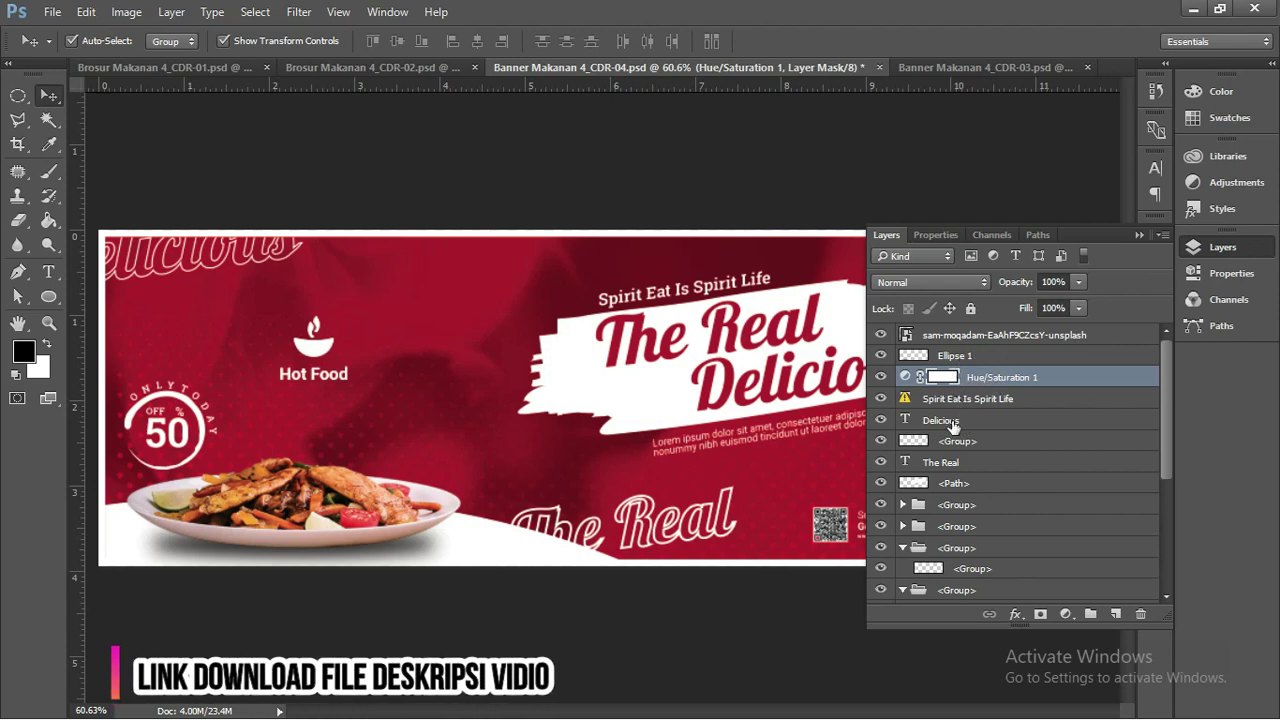
left_click(1070, 385)
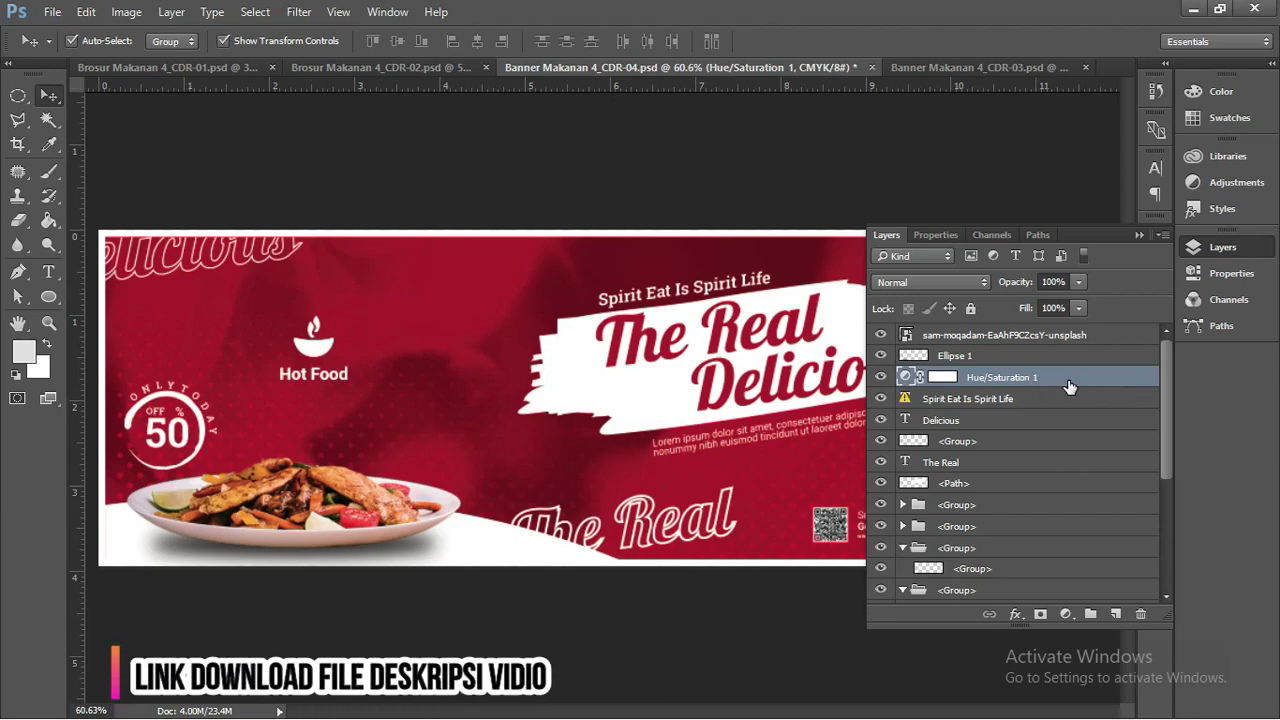
left_click_drag(1070, 385, 1068, 331)
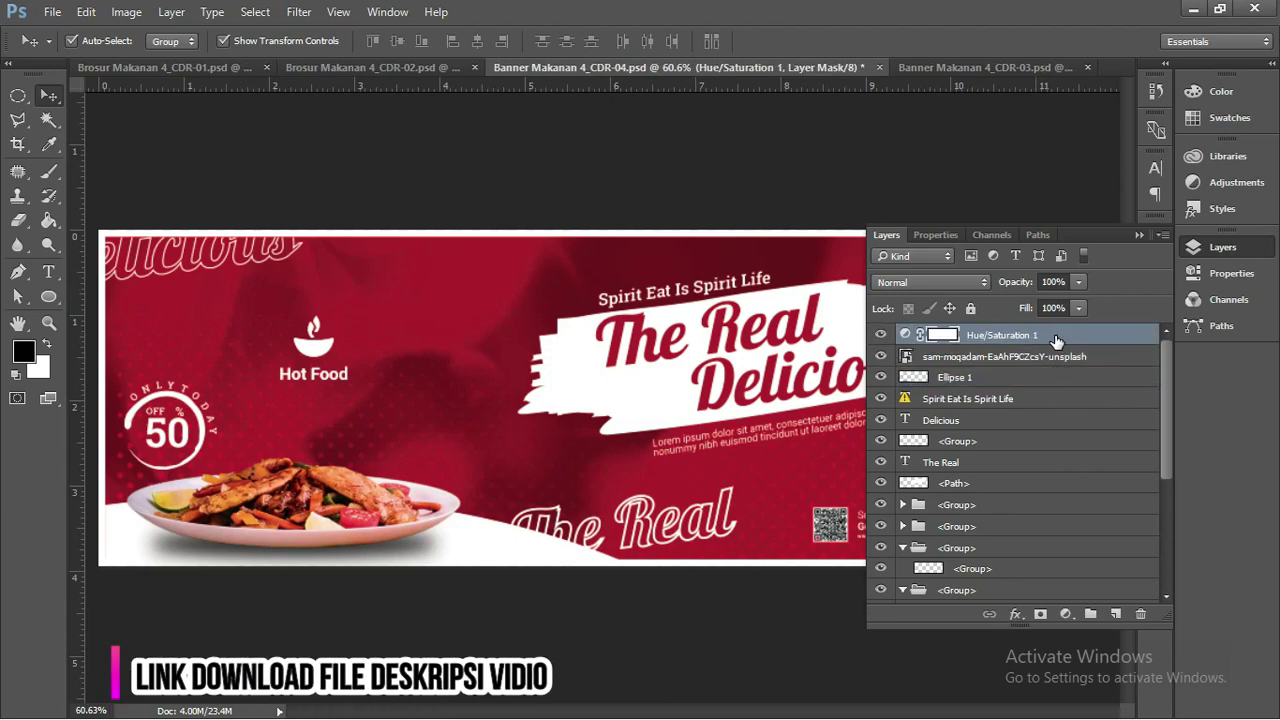
Clip Hue/Saturation 1 to the food photo, then select the Ellipse 1 and Spirit Eat Is Spirit Life layers
right_click(1056, 341)
left_click(882, 462)
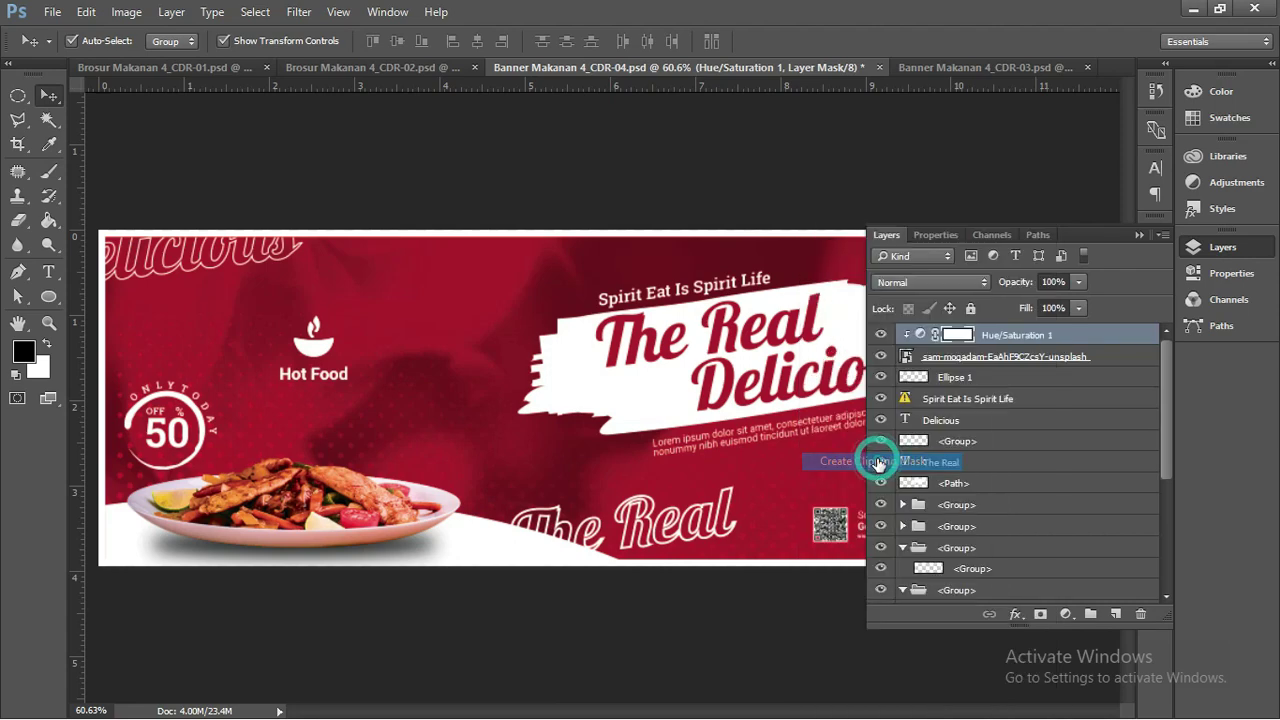
left_click(1015, 377)
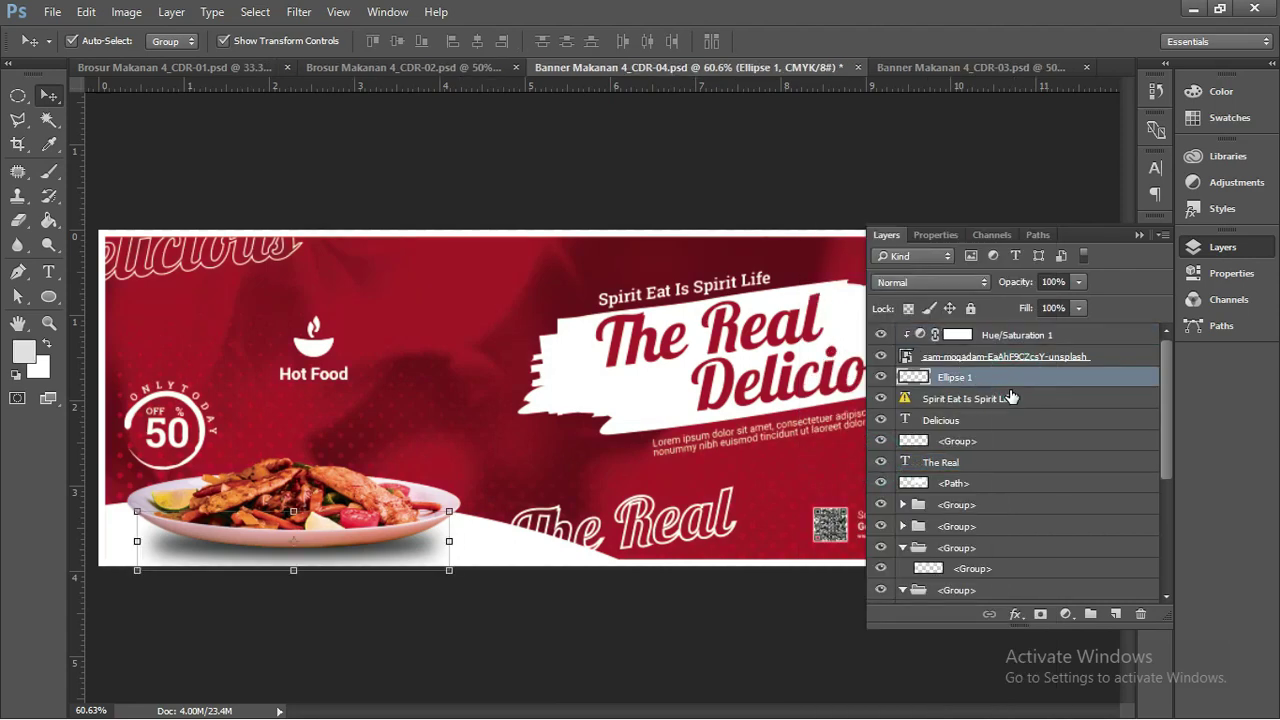
left_click(1057, 401)
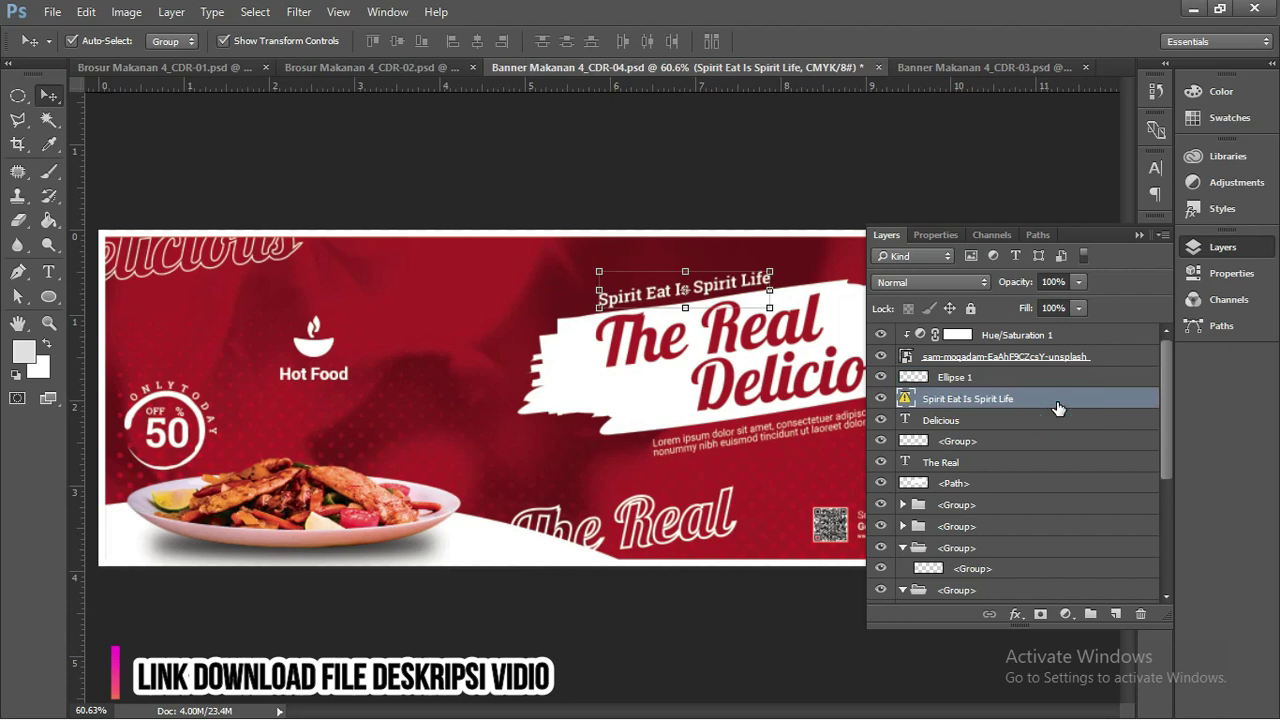
Add Hue/Saturation 2 with Saturation +37 and Hue -102 to turn the background purple, then open CDR-02
left_click(1065, 614)
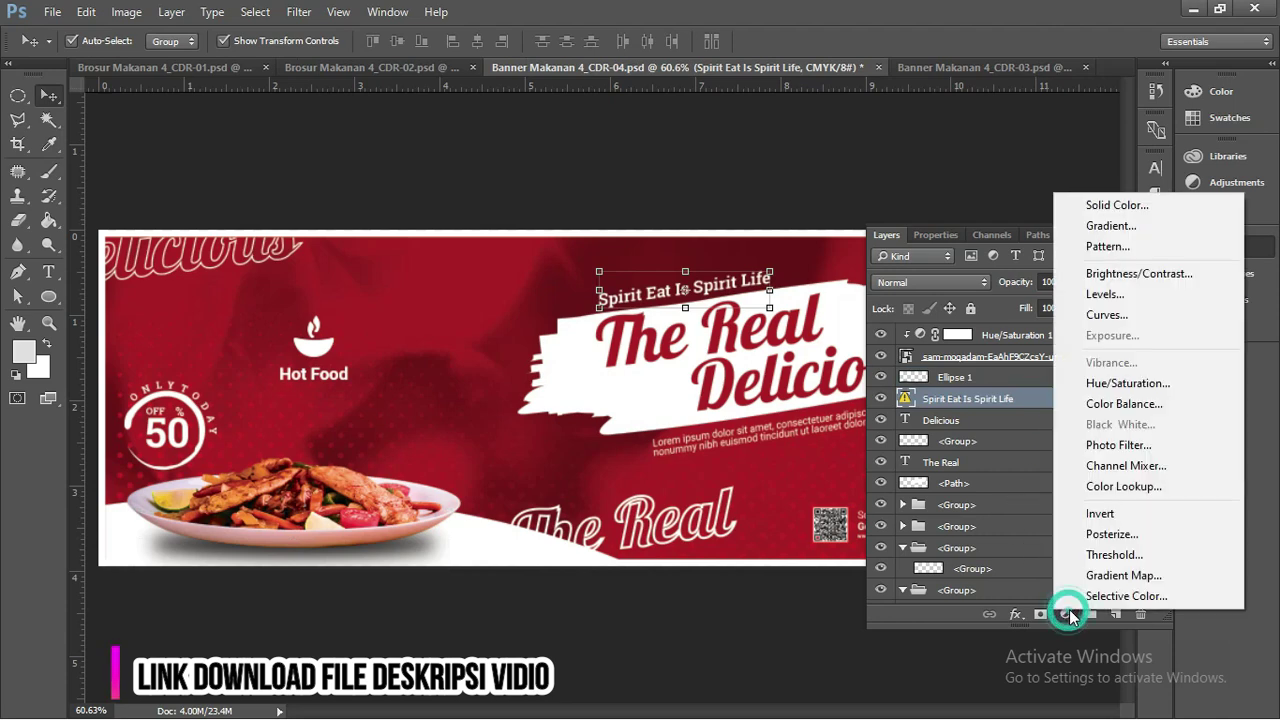
left_click(1141, 381)
left_click_drag(1012, 399, 1062, 400)
left_click(1008, 360)
mouse_move(1006, 364)
left_mouse_down()
mouse_move(894, 358)
mouse_move(917, 358)
left_mouse_up()
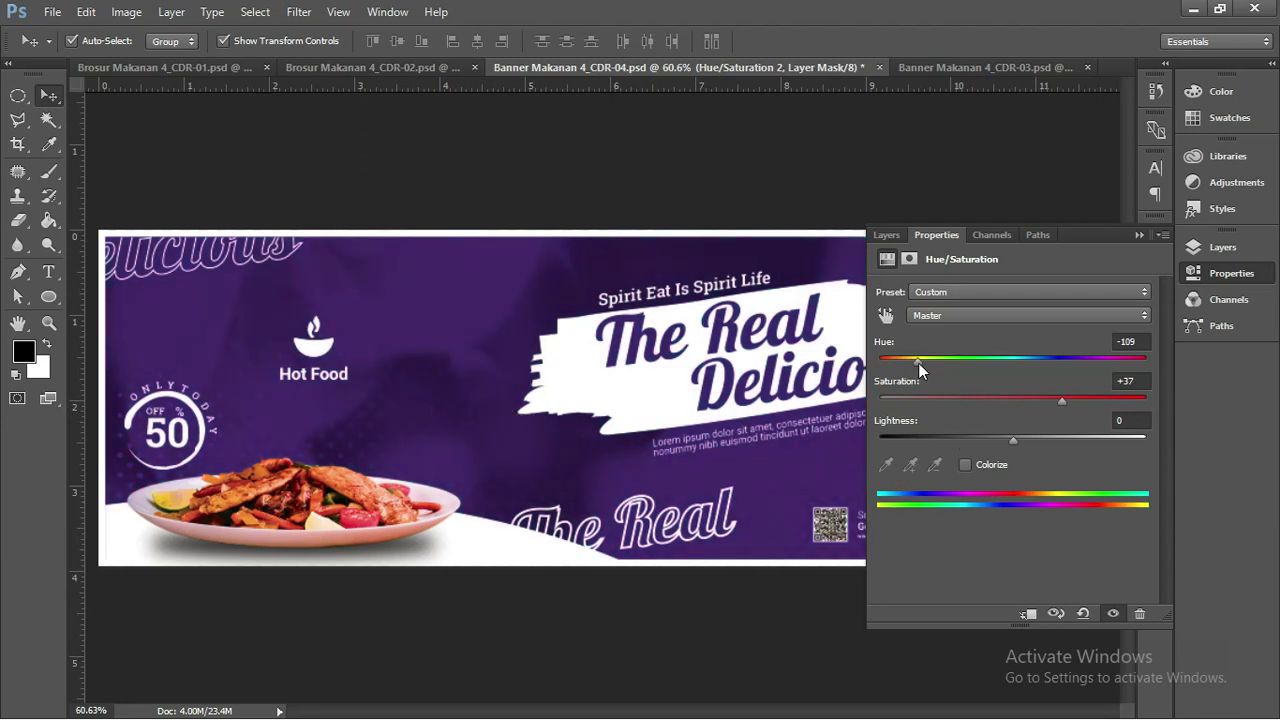
mouse_move(918, 363)
left_mouse_down()
mouse_move(1028, 361)
mouse_move(879, 366)
mouse_move(935, 360)
mouse_move(919, 367)
left_mouse_up()
left_click(1139, 234)
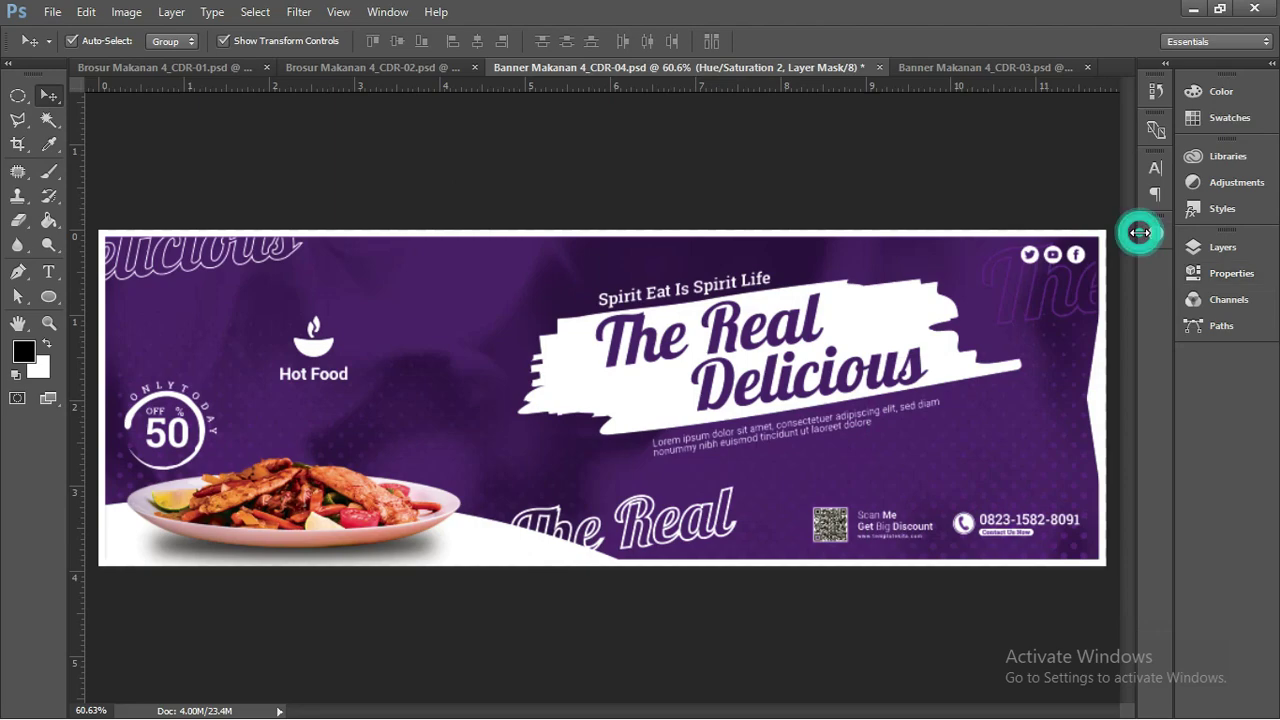
left_click(351, 67)
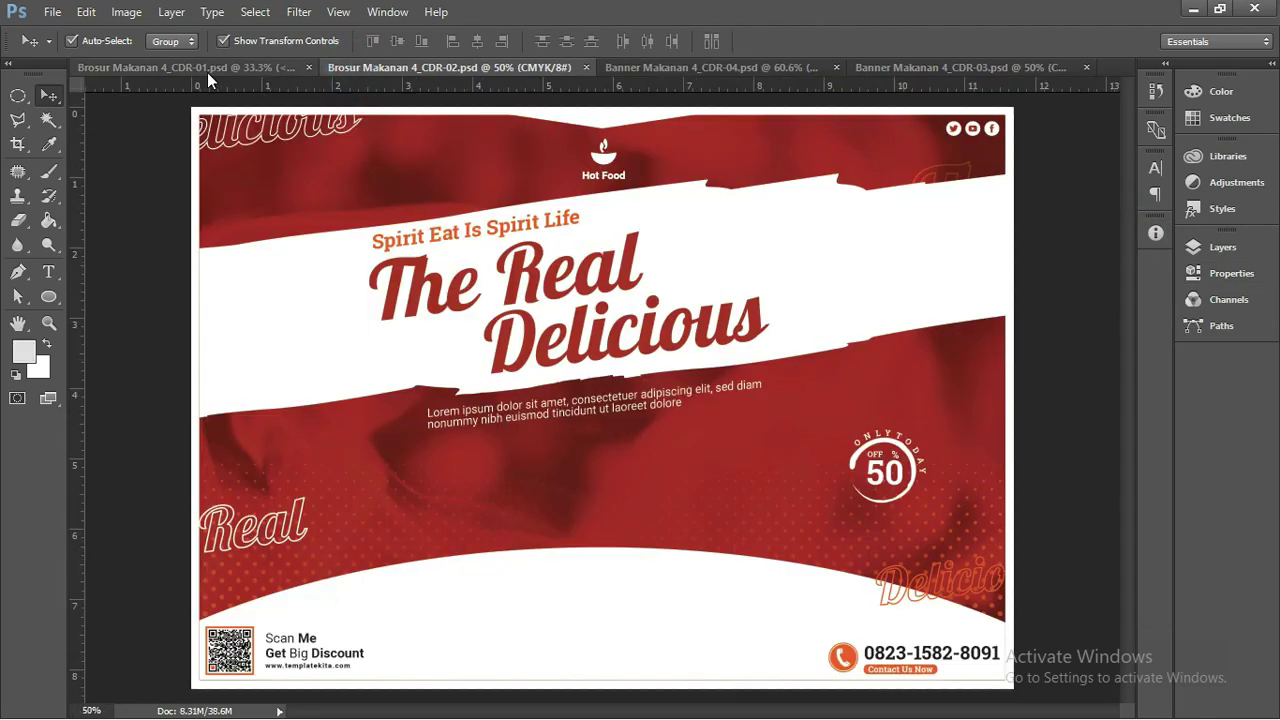
Cycle through the CDR-01, CDR-02 and CDR-04 documents, ending on the red Banner Makanan 4_CDR-03
left_click(207, 67)
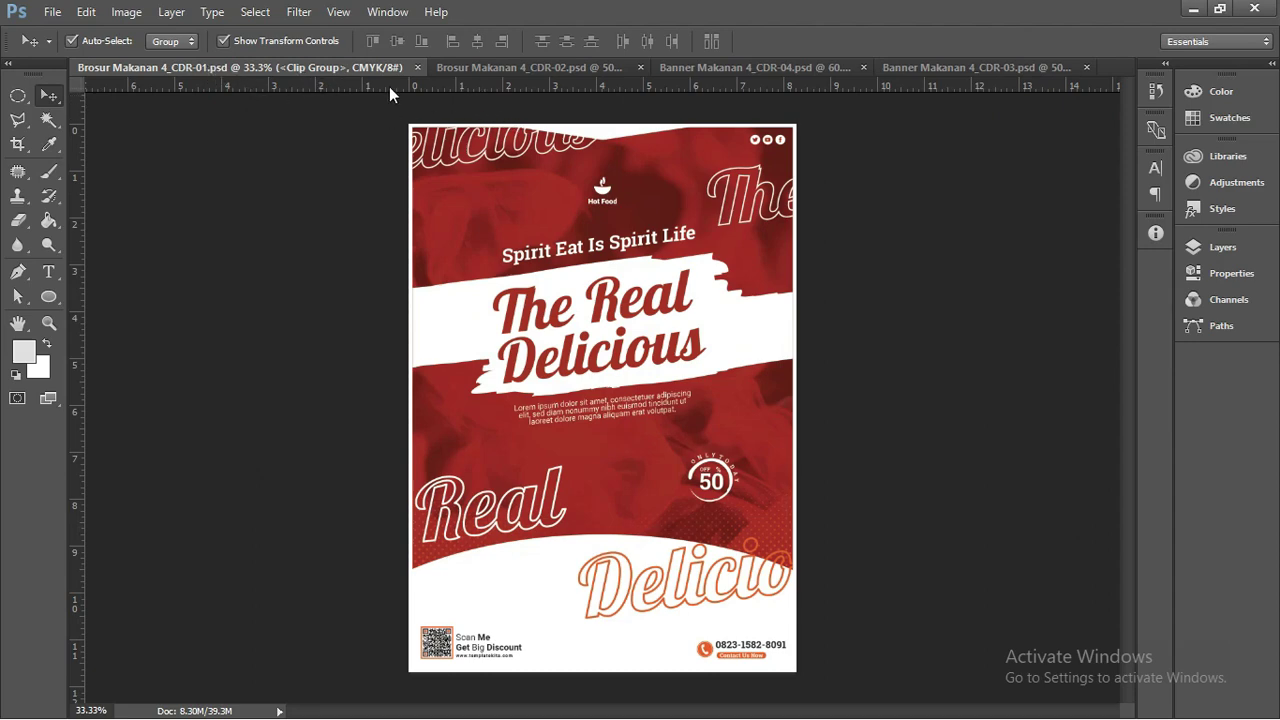
left_click(522, 66)
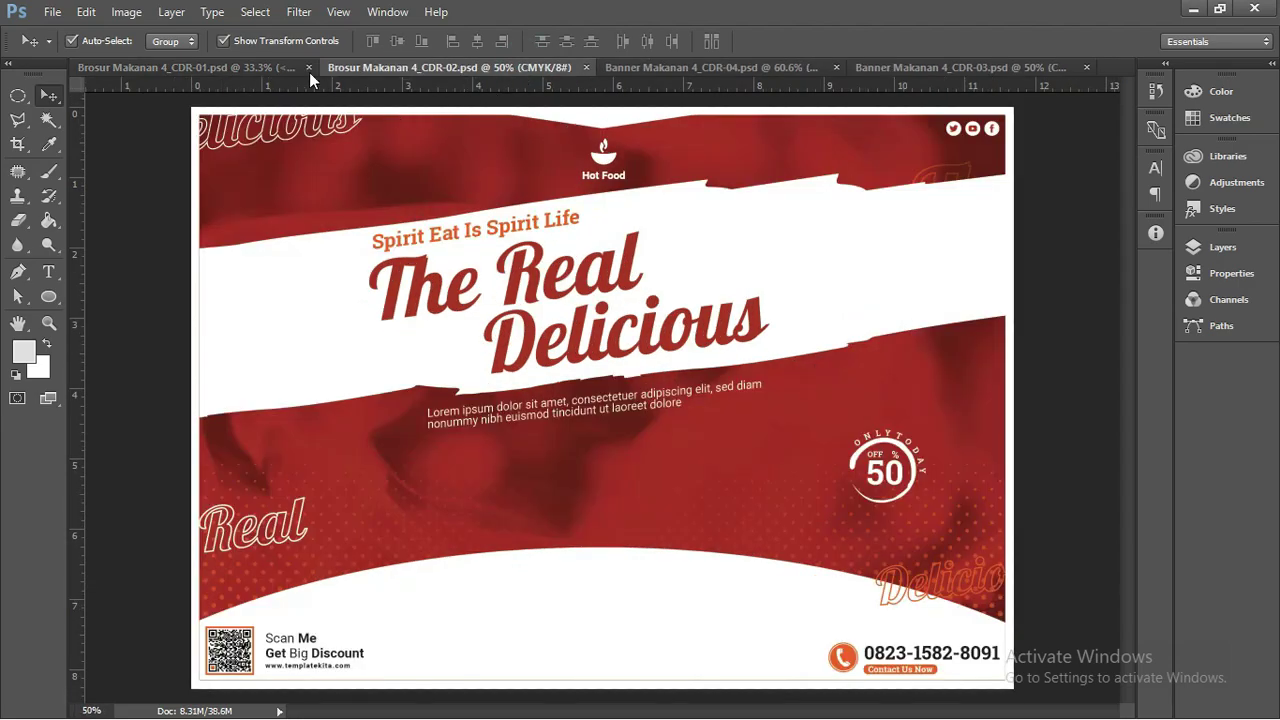
left_click(257, 66)
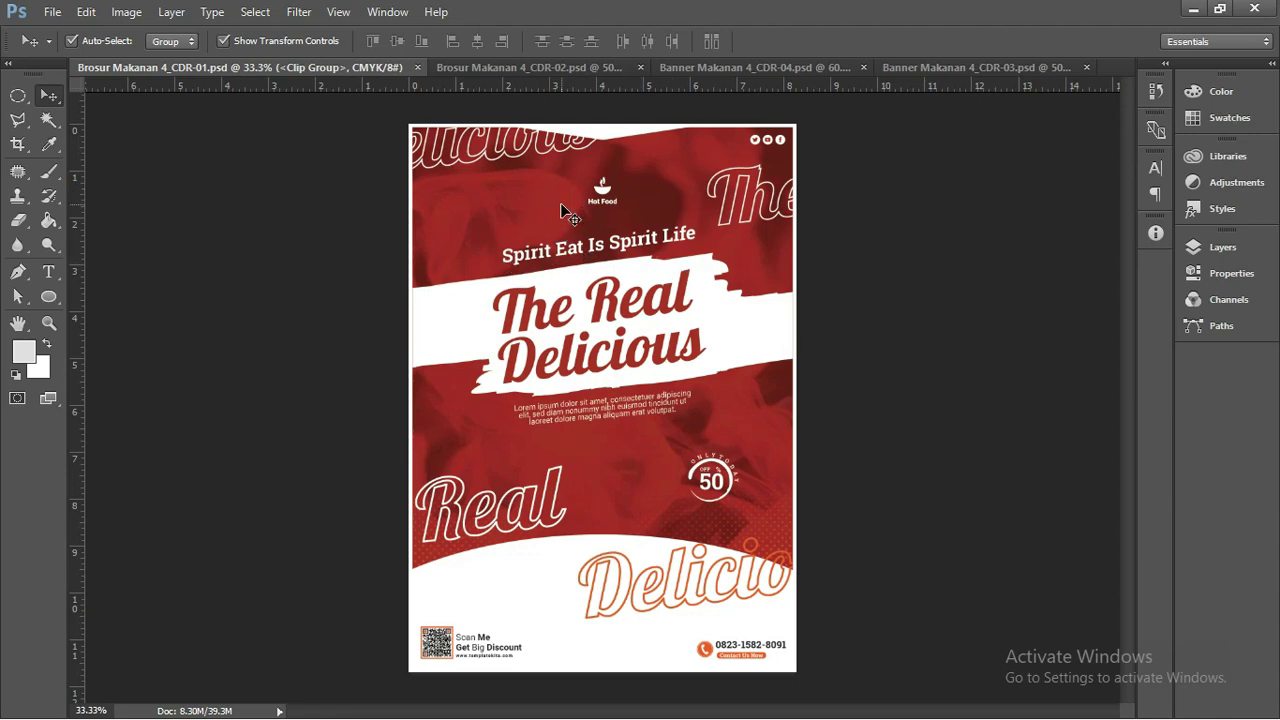
left_click(507, 72)
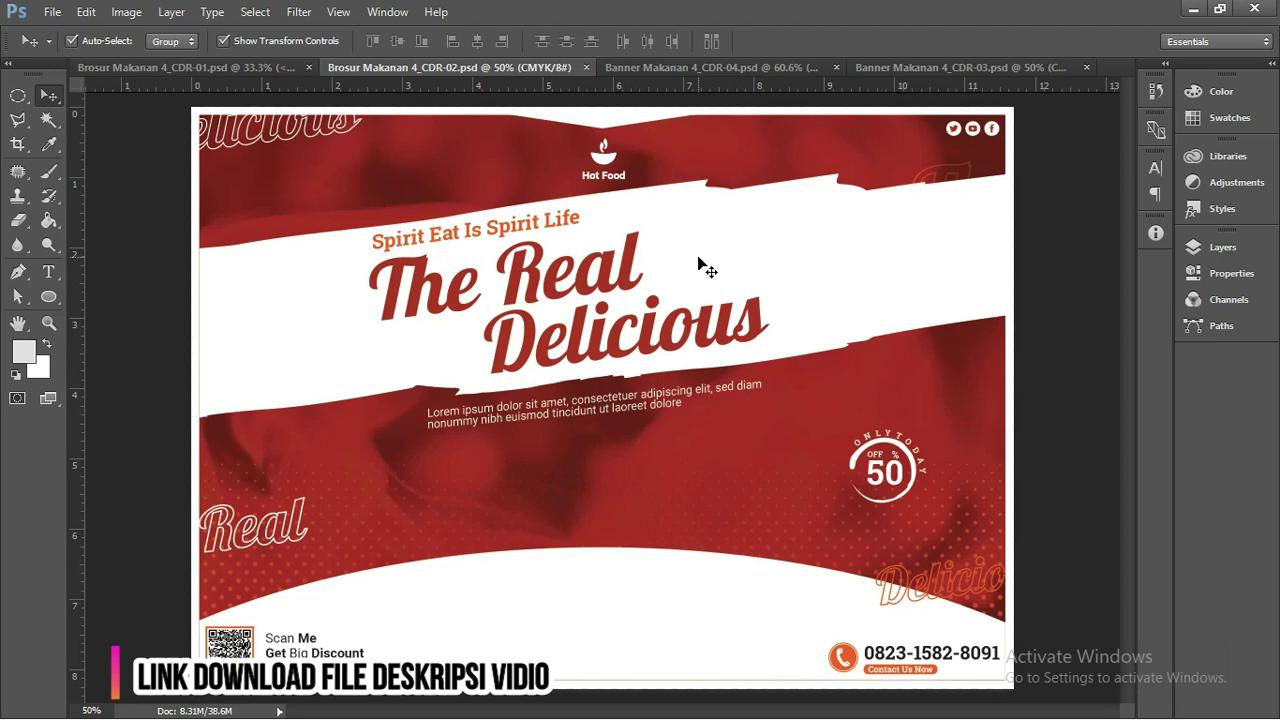
left_click(208, 70)
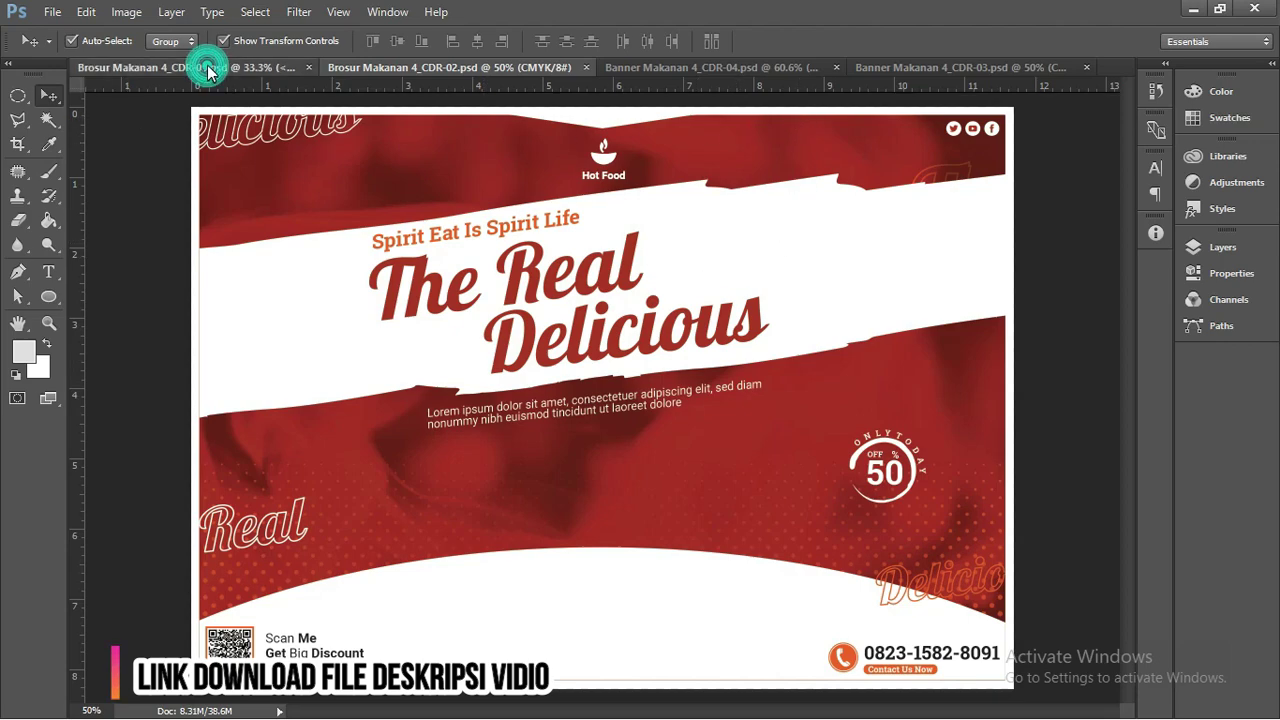
left_click(473, 70)
left_click(766, 67)
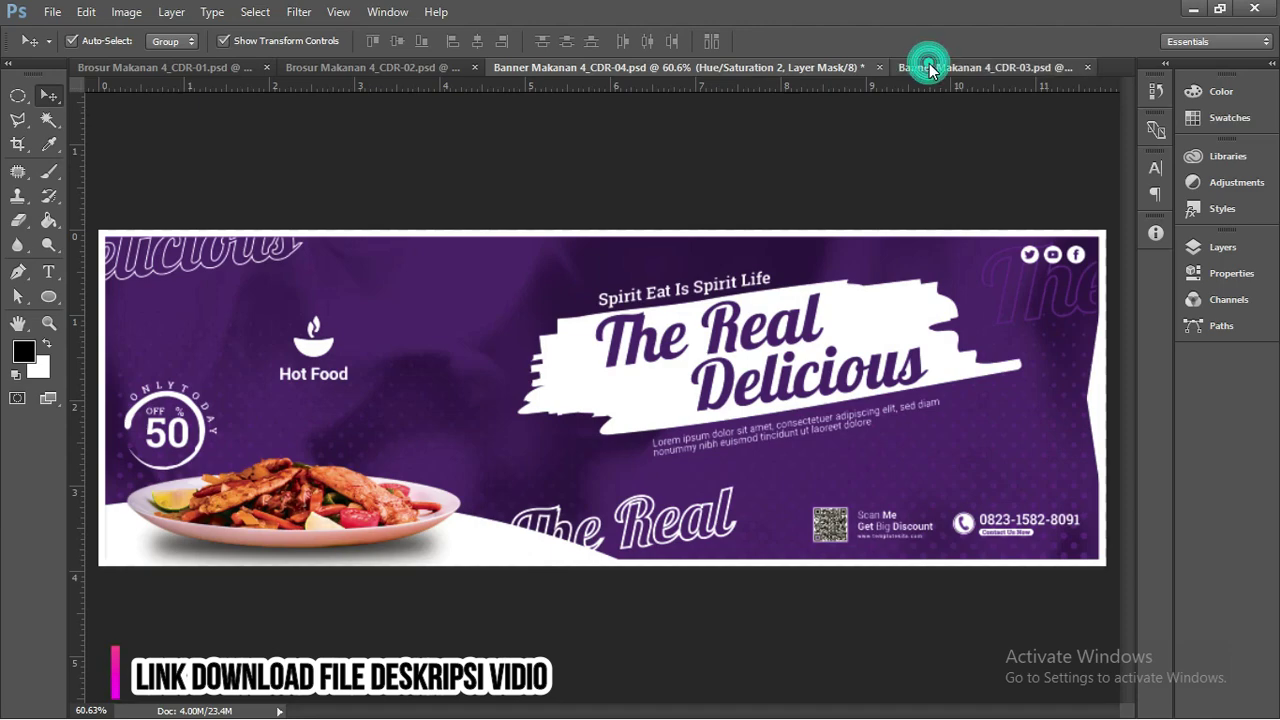
left_click(926, 67)
Review the Brosur Makanan 4 CDR.cdr portrait and landscape designs in CorelDRAW, then return to Photoshop
key("alt+Tab")
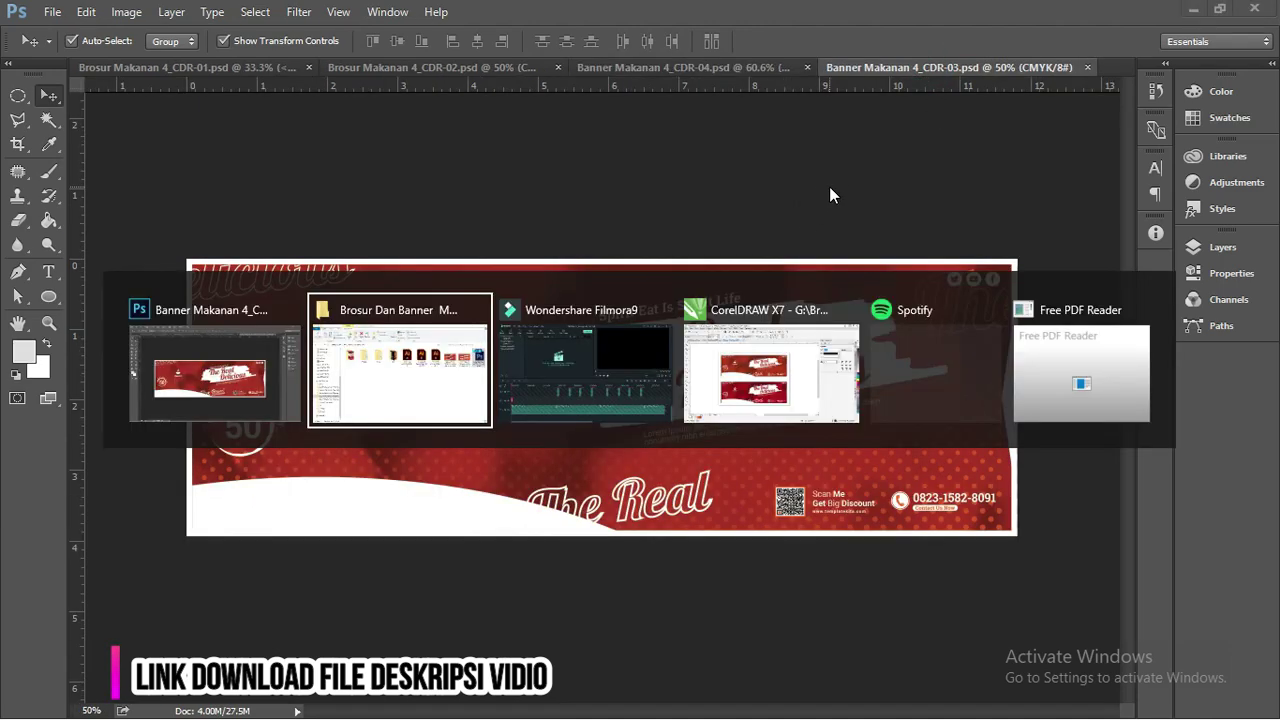
key("alt+Tab")
key("alt+Tab")
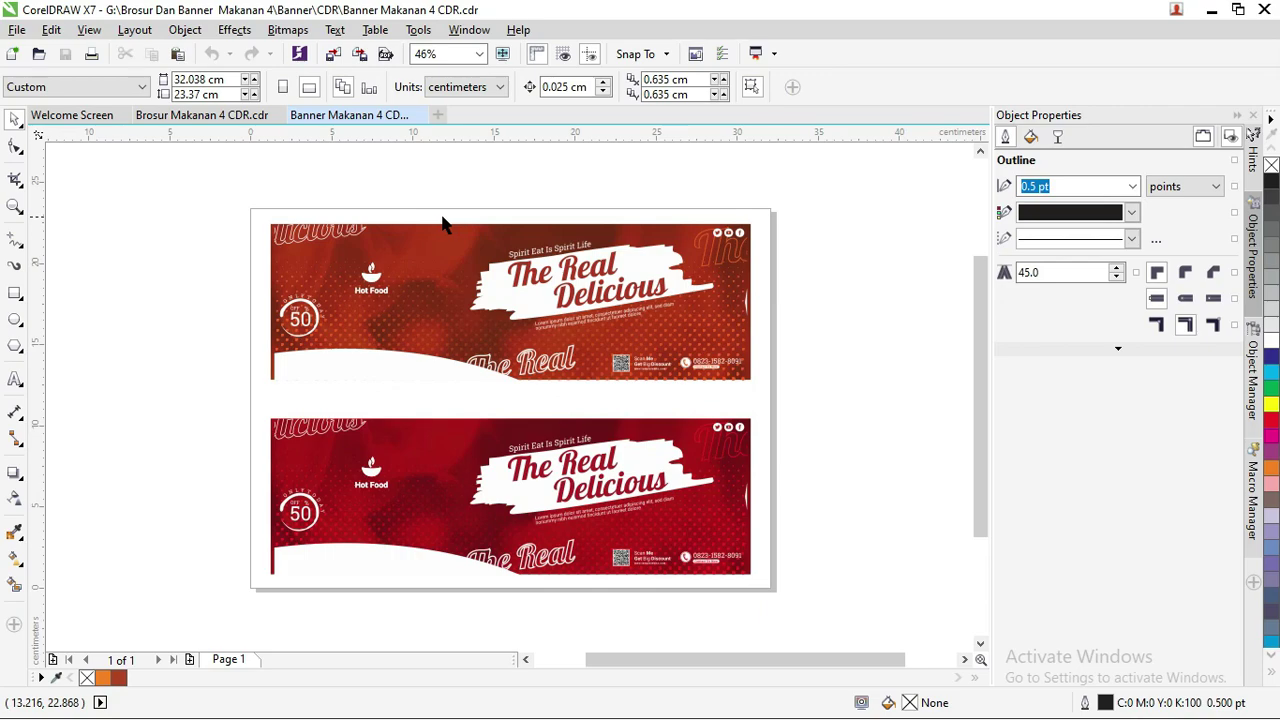
left_click(196, 116)
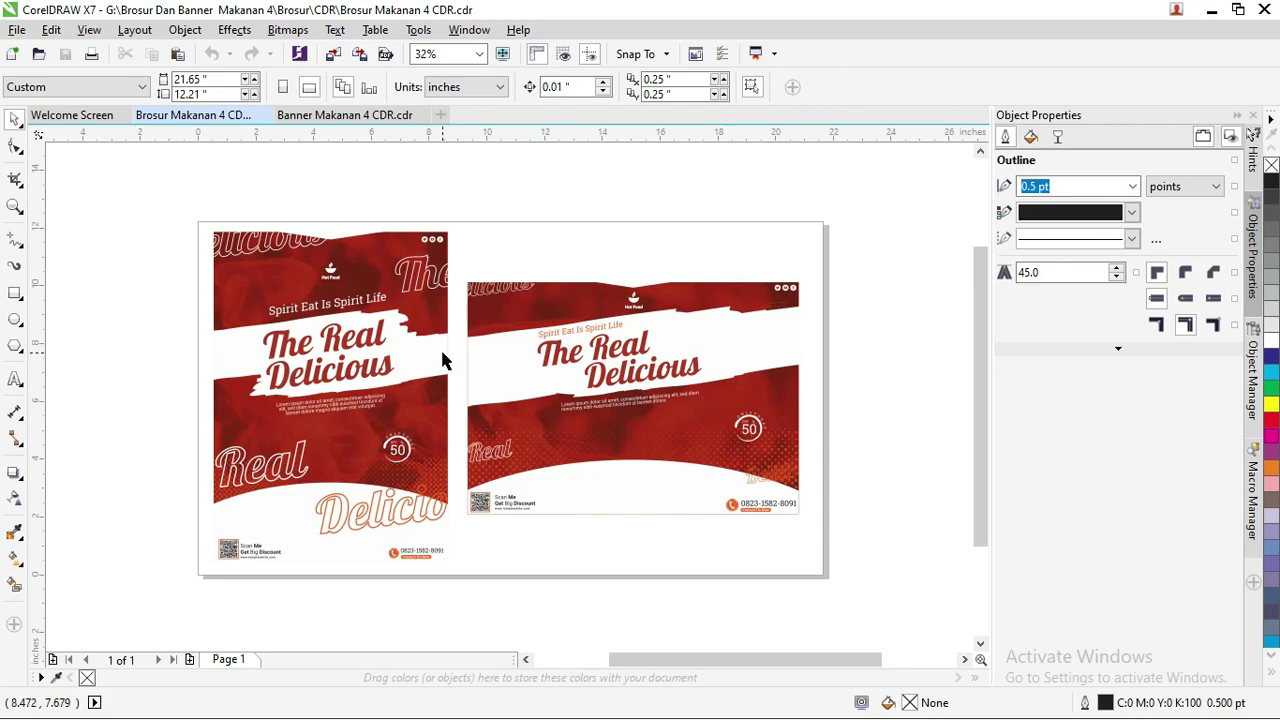
scroll(355, 283, "up", 2)
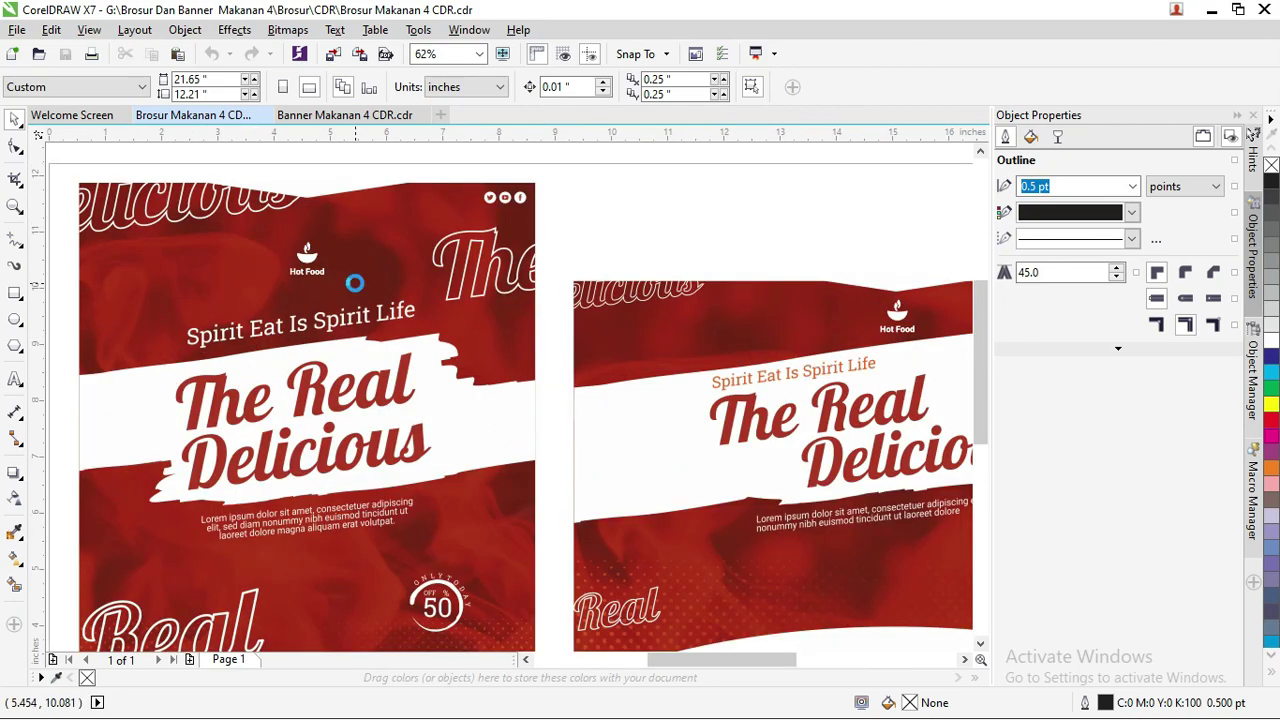
scroll(355, 283, "down", 2)
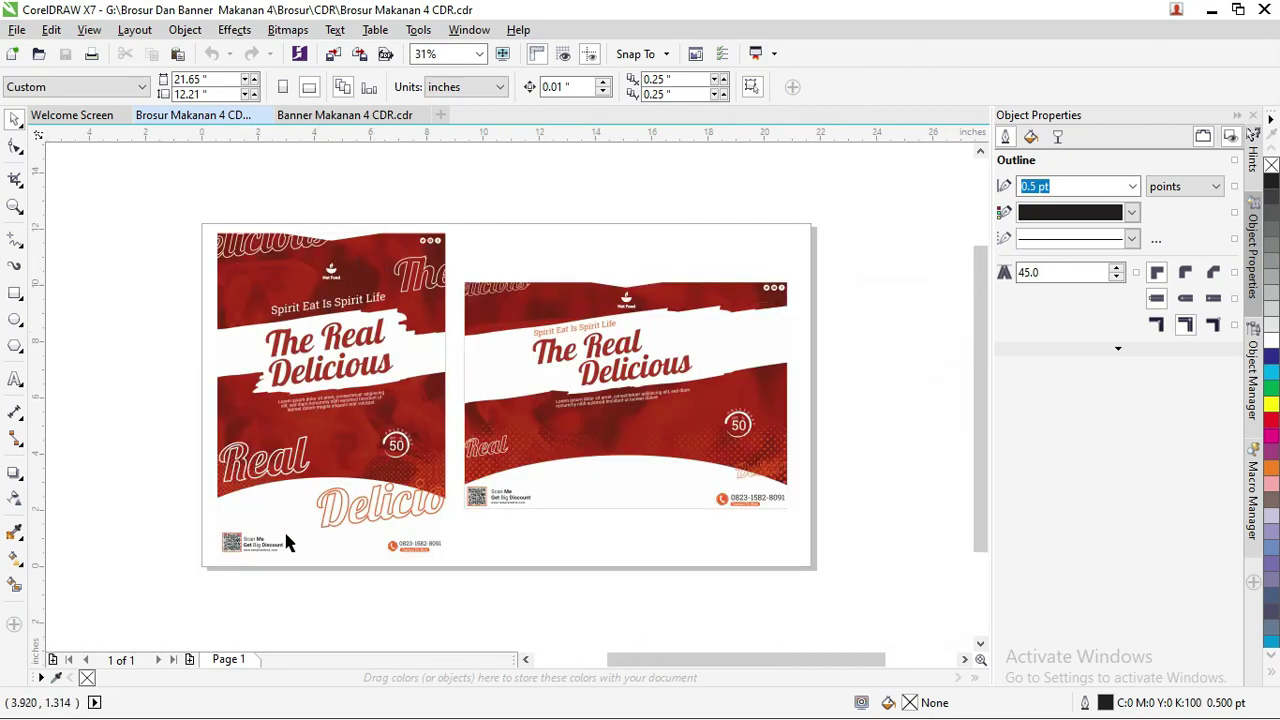
key("alt+Tab")
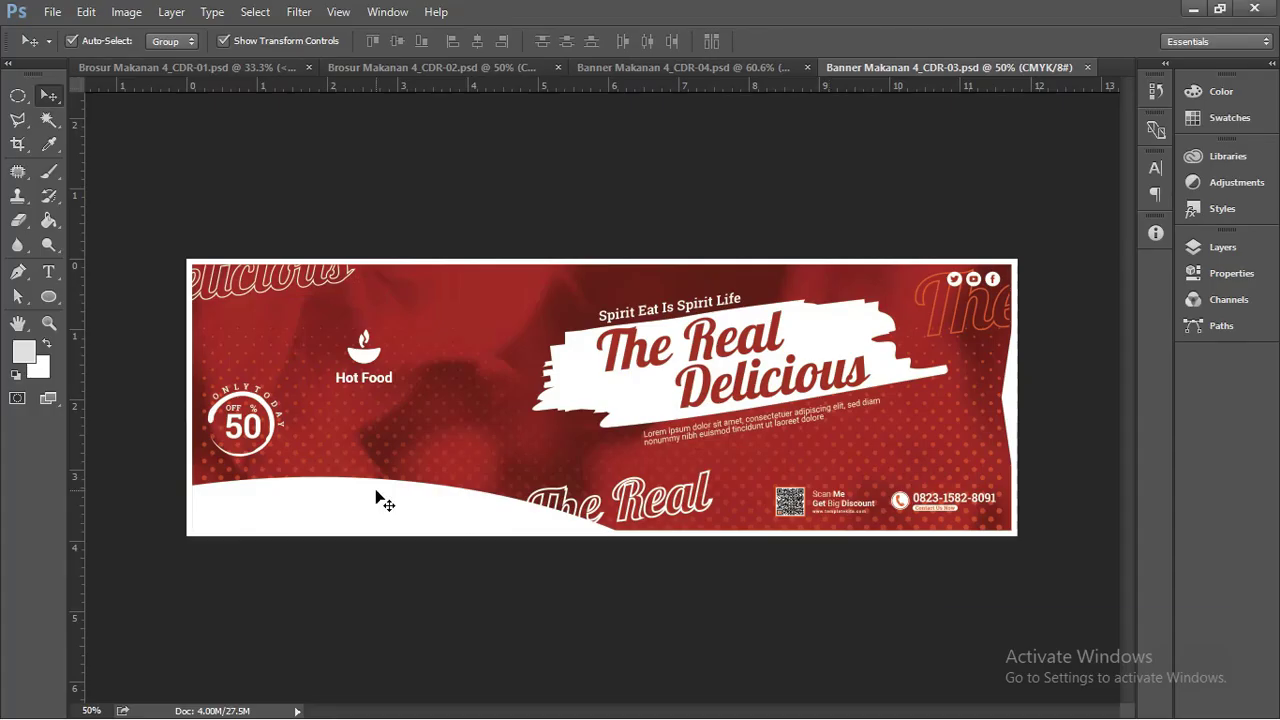
Switch to the purple Banner Makanan 4_CDR-04 and bring up the food photo layer's context menu
left_click(376, 66)
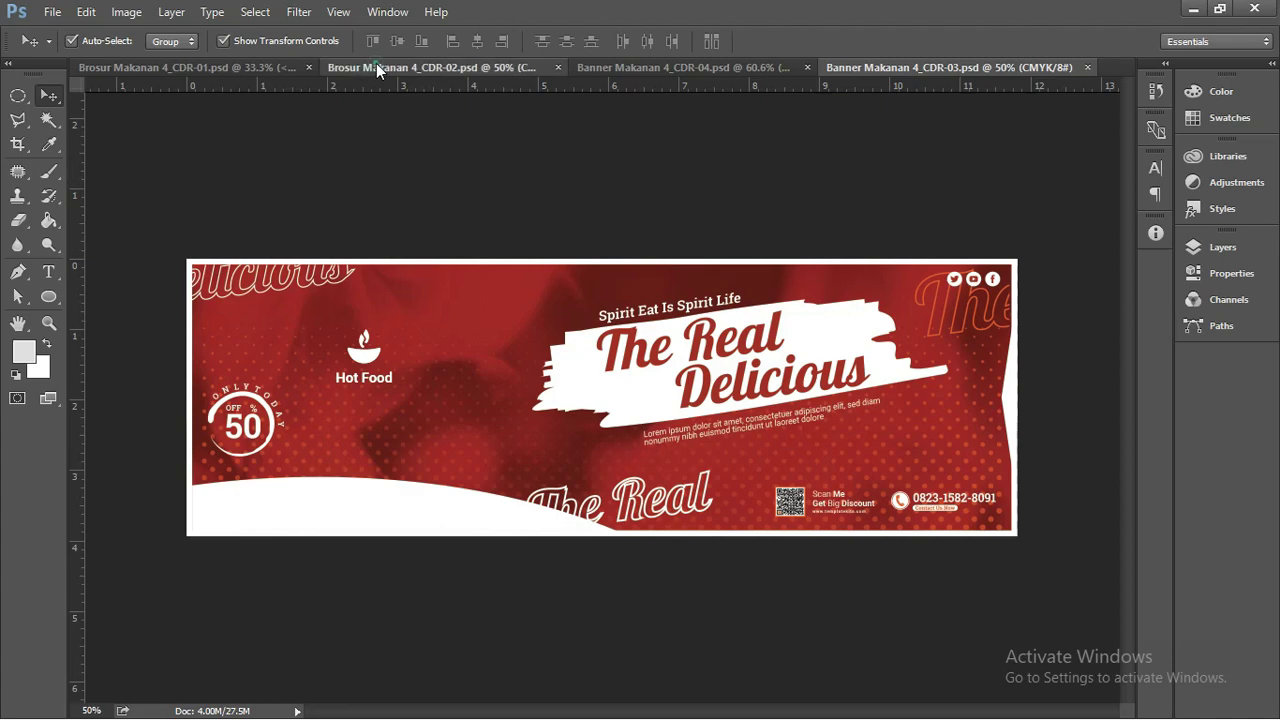
left_click(700, 67)
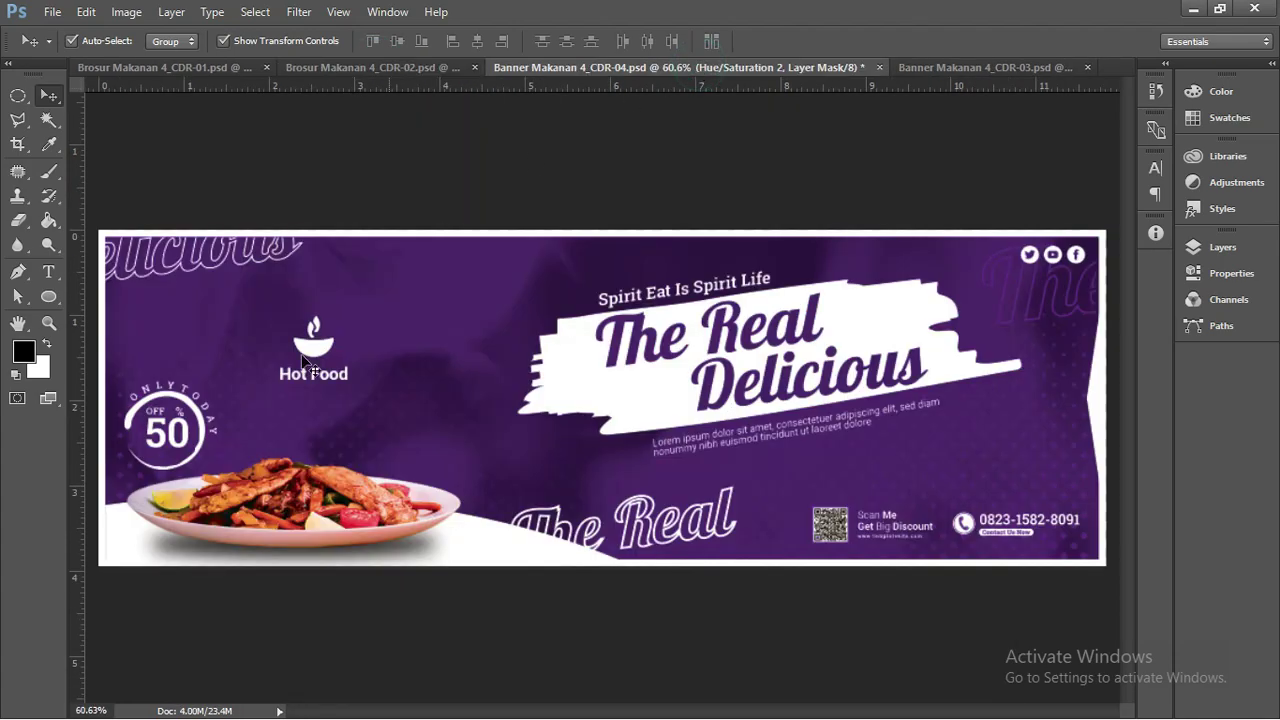
left_click(340, 505)
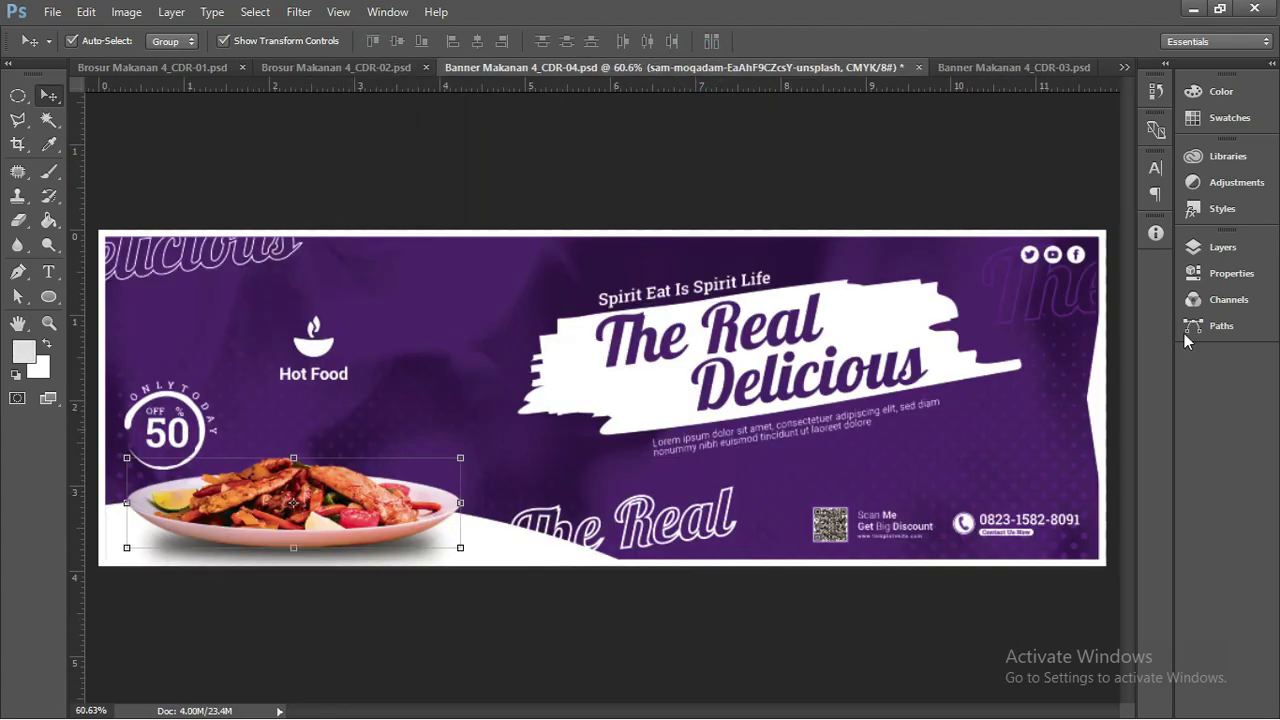
left_click(1222, 247)
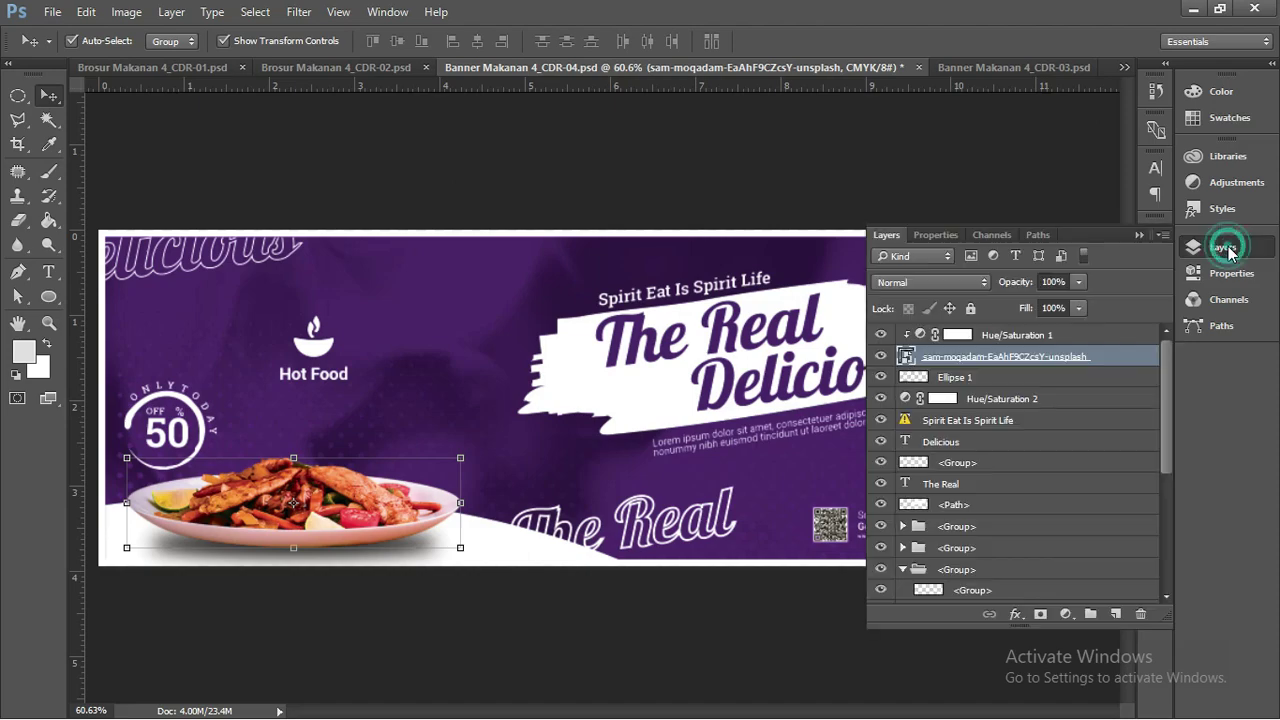
right_click(1060, 358)
Quick Export the food photo layer as PNG into the brochure folder on USB Drive (G:)
left_click(860, 231)
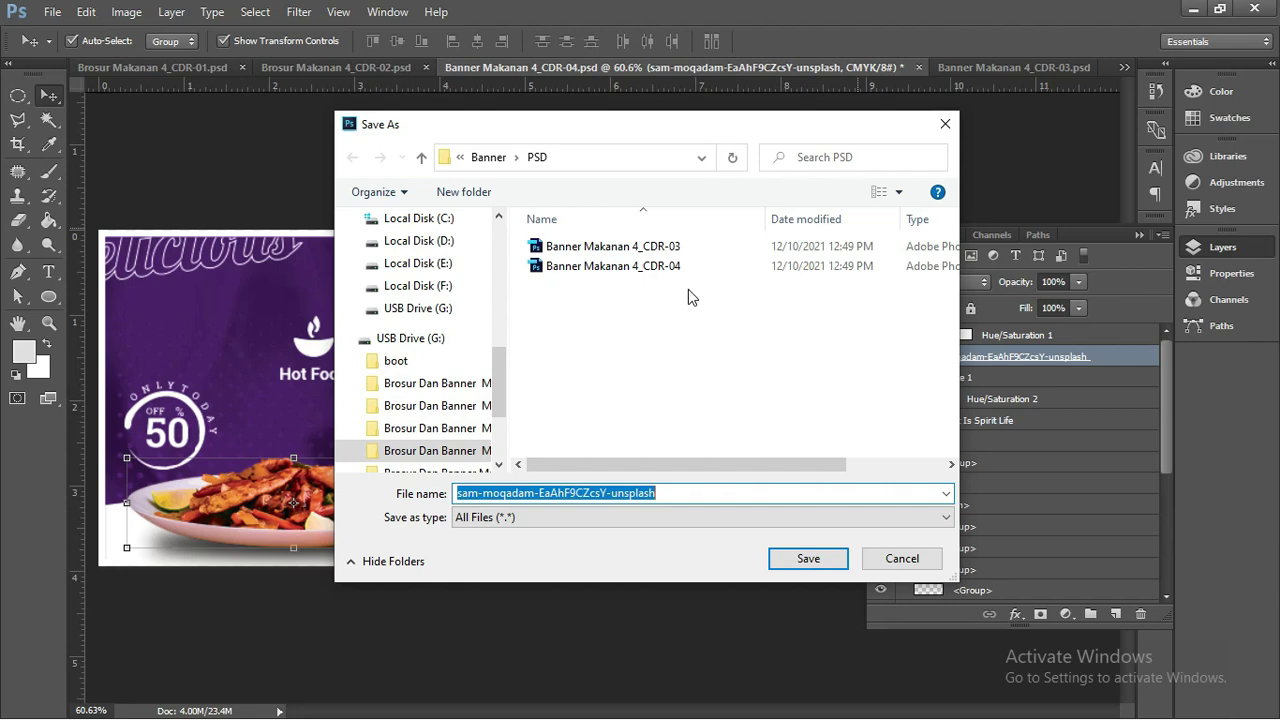
left_click(500, 158)
left_click(505, 157)
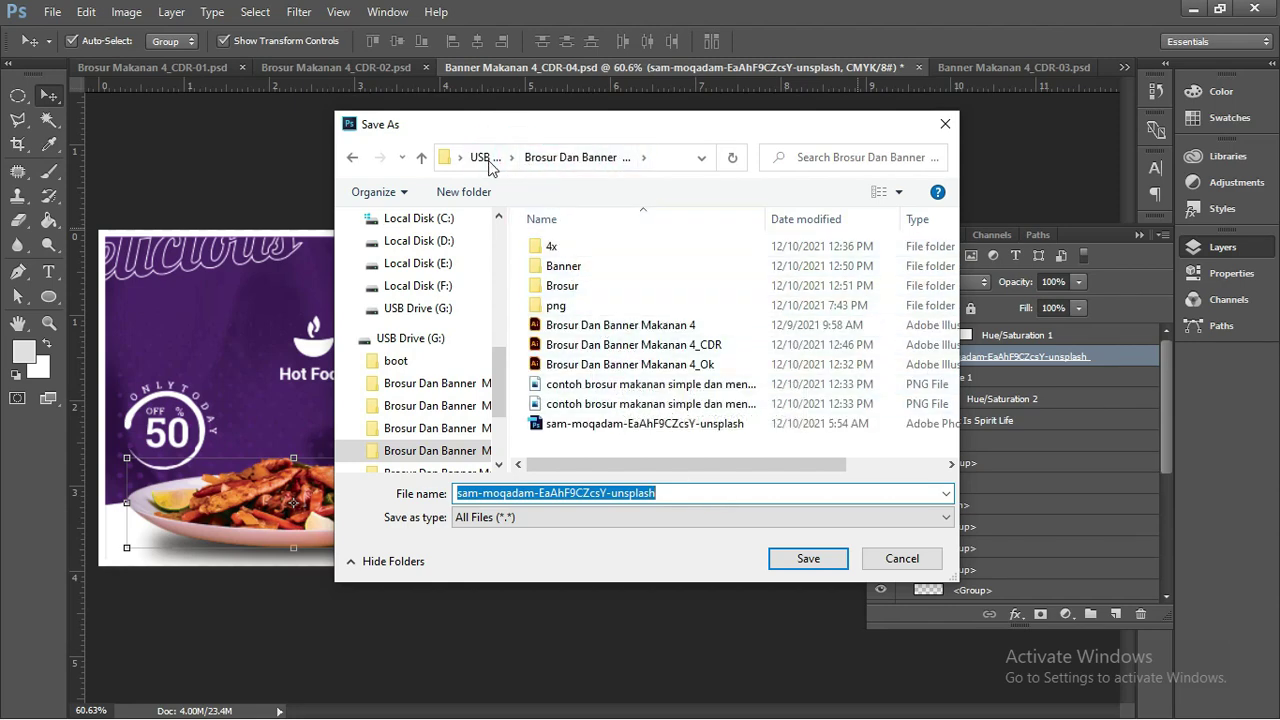
left_click(486, 157)
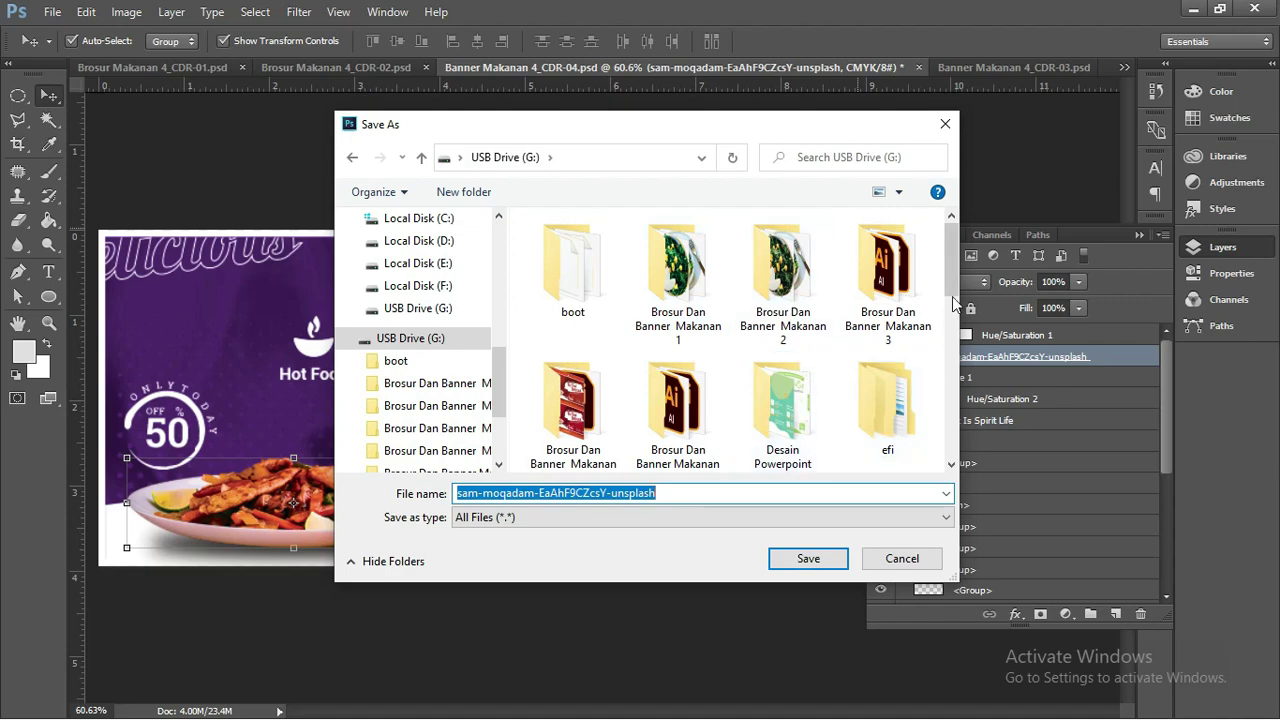
left_click_drag(956, 284, 950, 297)
scroll(955, 290, "down", 2)
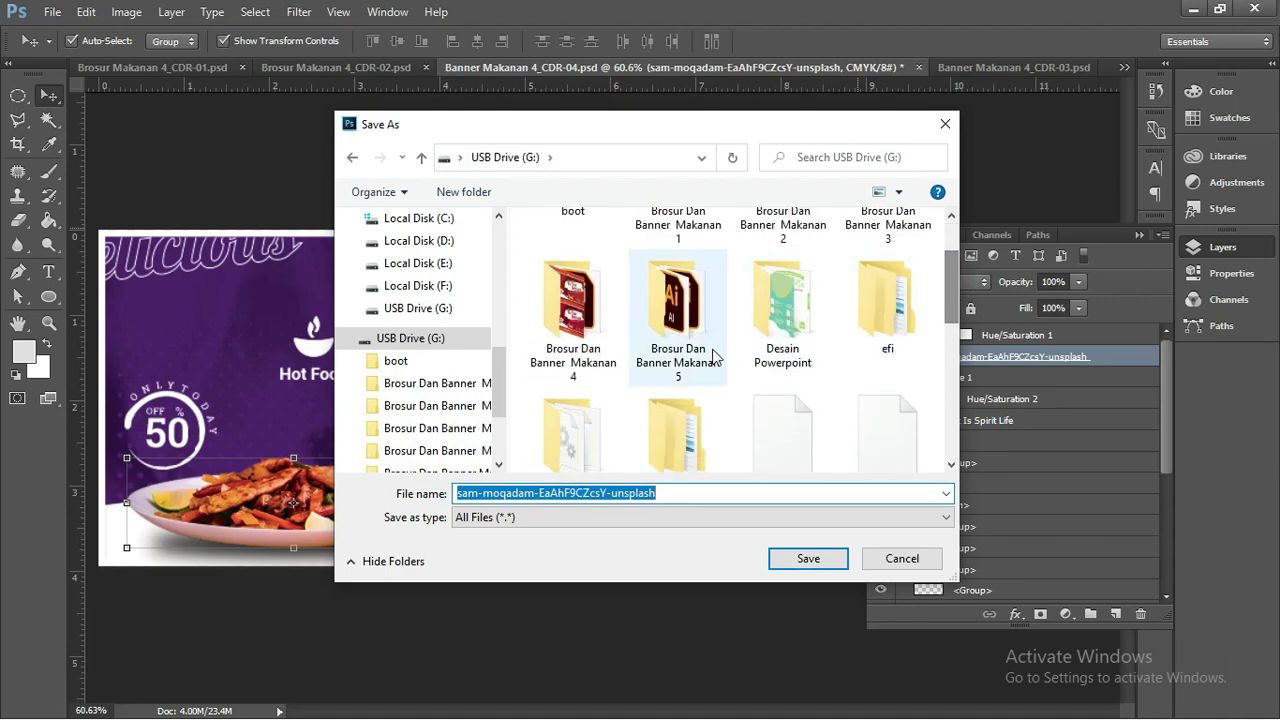
double_click(684, 334)
left_click(800, 564)
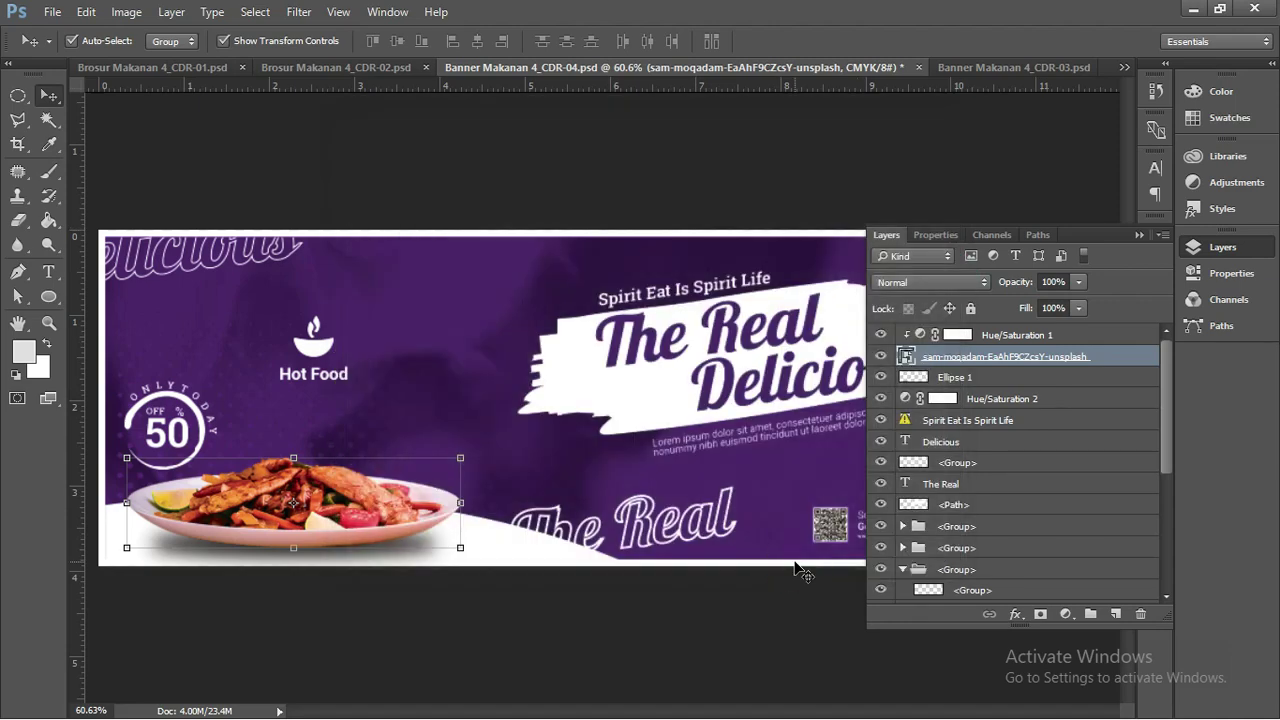
Refresh the File Explorer folder and drag the exported sam-moqadam food image onto the design
key("alt+Tab")
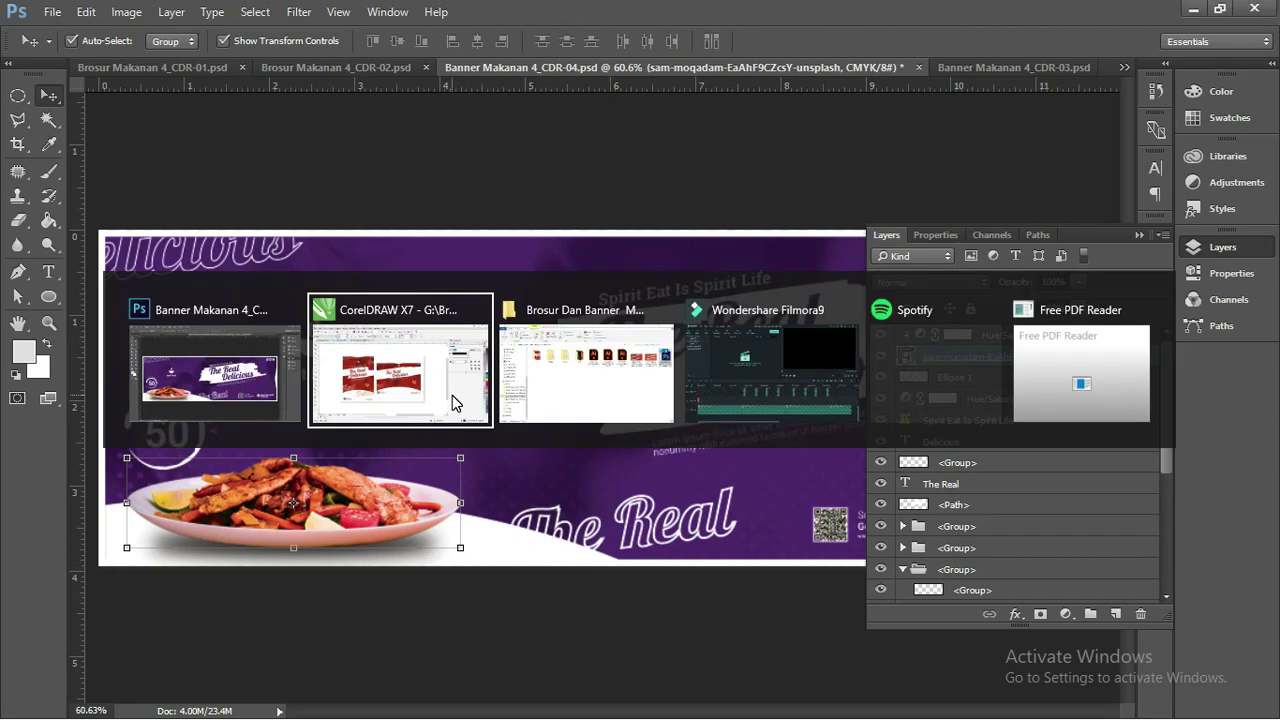
key("alt+Tab")
left_click(907, 424)
right_click(699, 462)
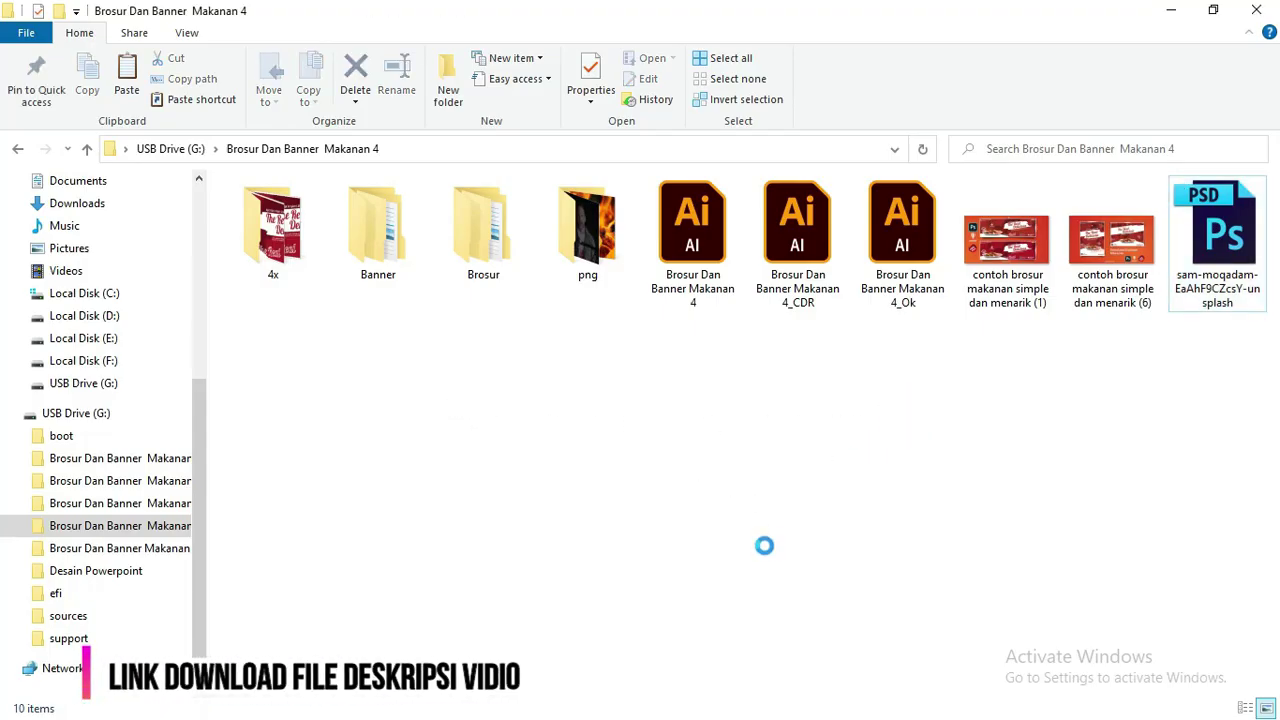
left_click(750, 270)
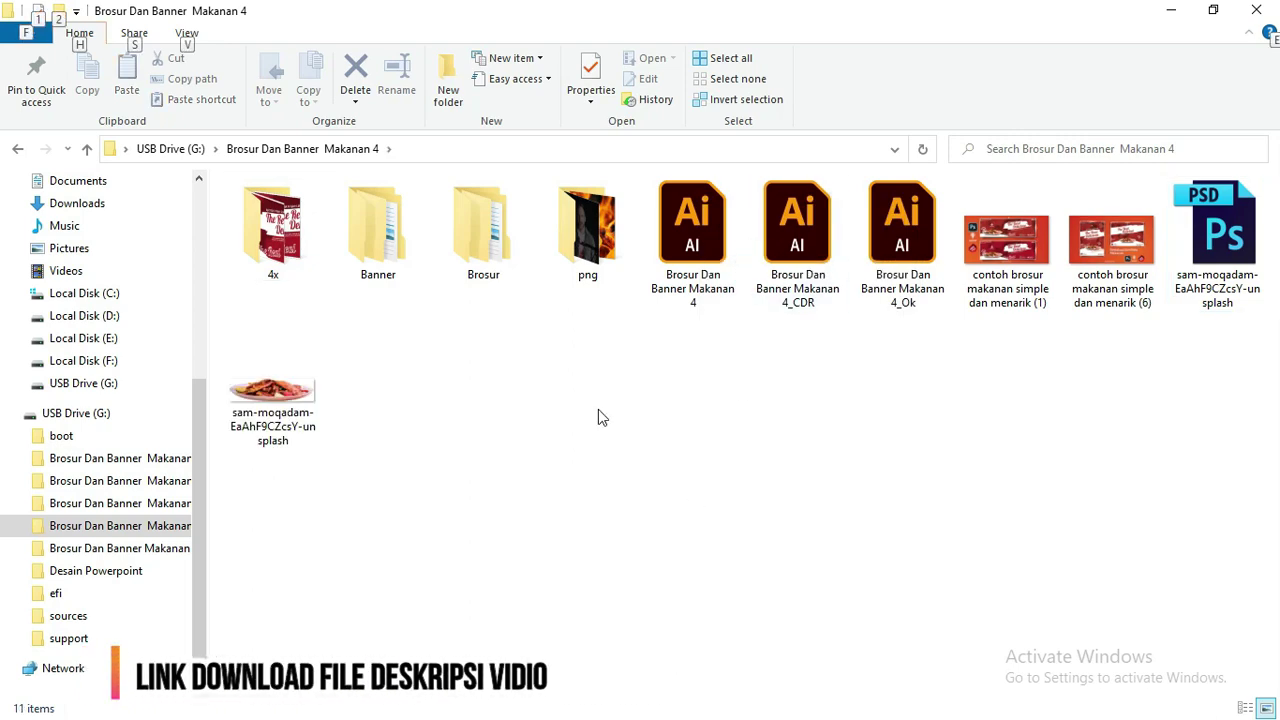
key("alt")
left_click_drag(272, 400, 445, 528)
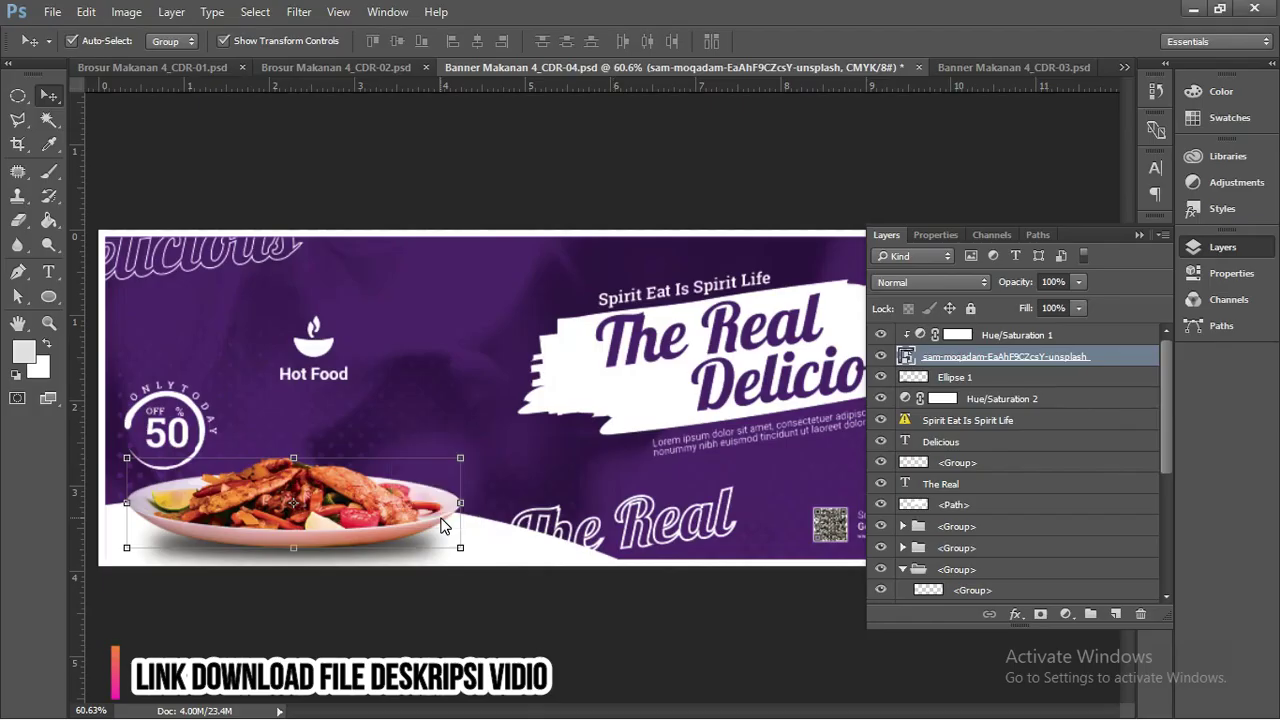
key("alt+Tab")
Drop the food image onto the flyer's lower white curve and enlarge it to 151.5%
mouse_move(445, 528)
left_mouse_down()
mouse_move(460, 506)
mouse_move(357, 501)
left_mouse_up()
scroll(359, 501, "up", 4)
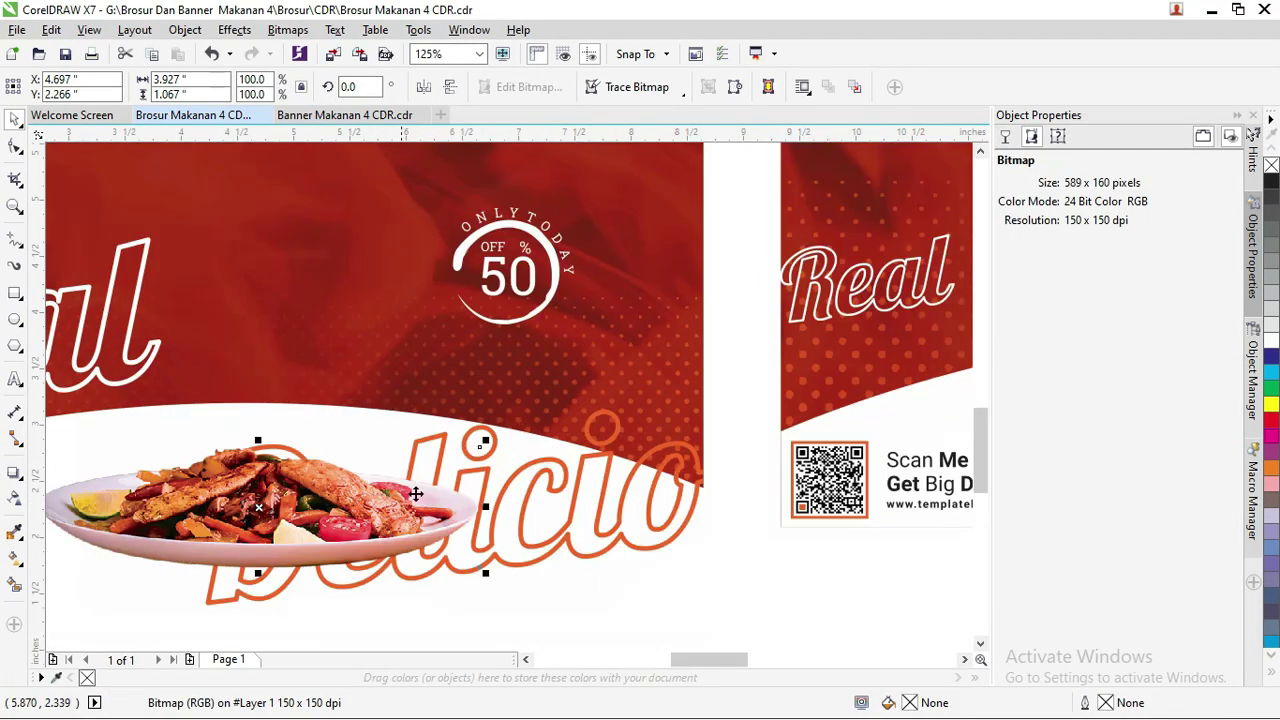
left_click_drag(484, 441, 614, 398)
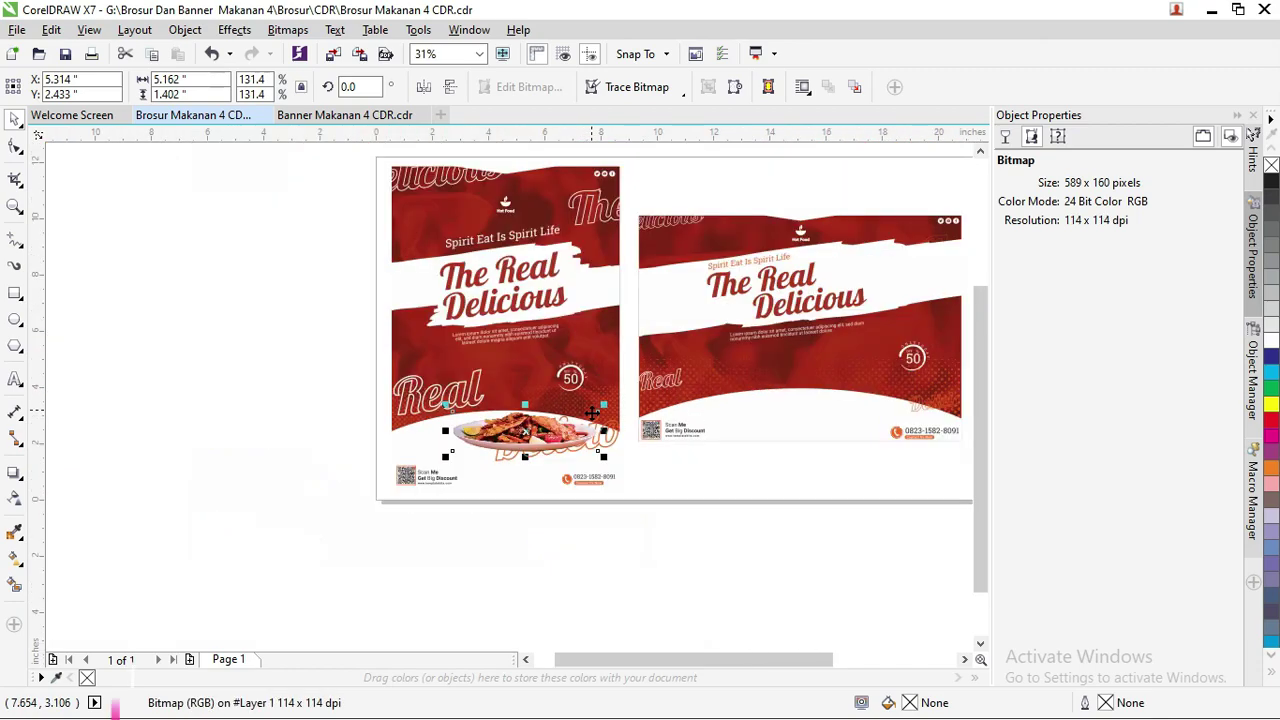
scroll(541, 444, "down", 4)
scroll(545, 443, "up", 4)
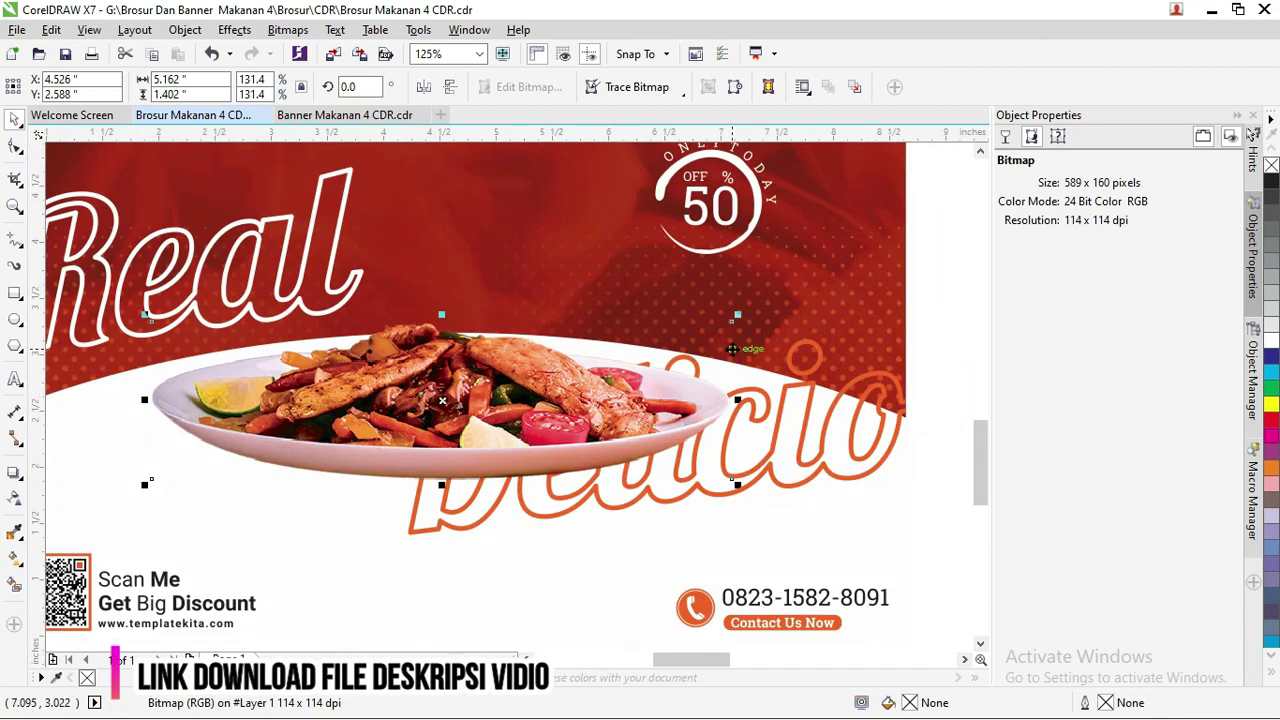
left_click_drag(738, 314, 828, 290)
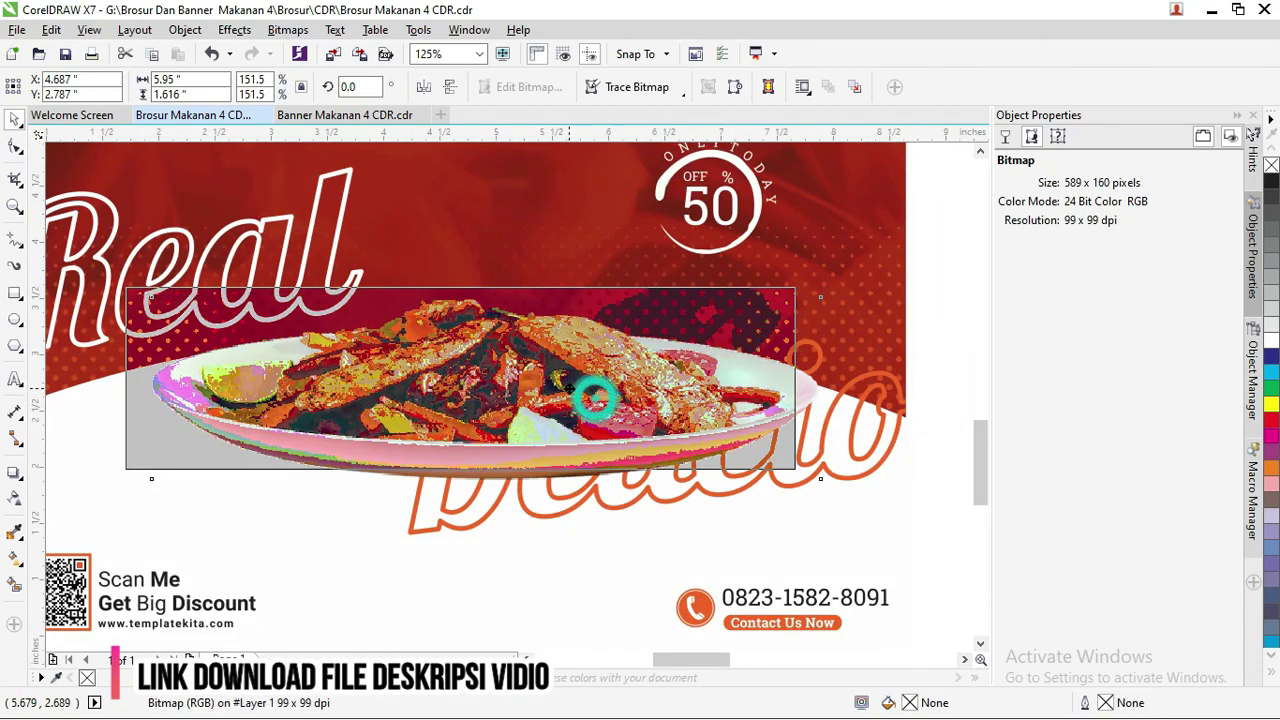
left_click_drag(593, 405, 565, 395)
scroll(544, 412, "down", 2)
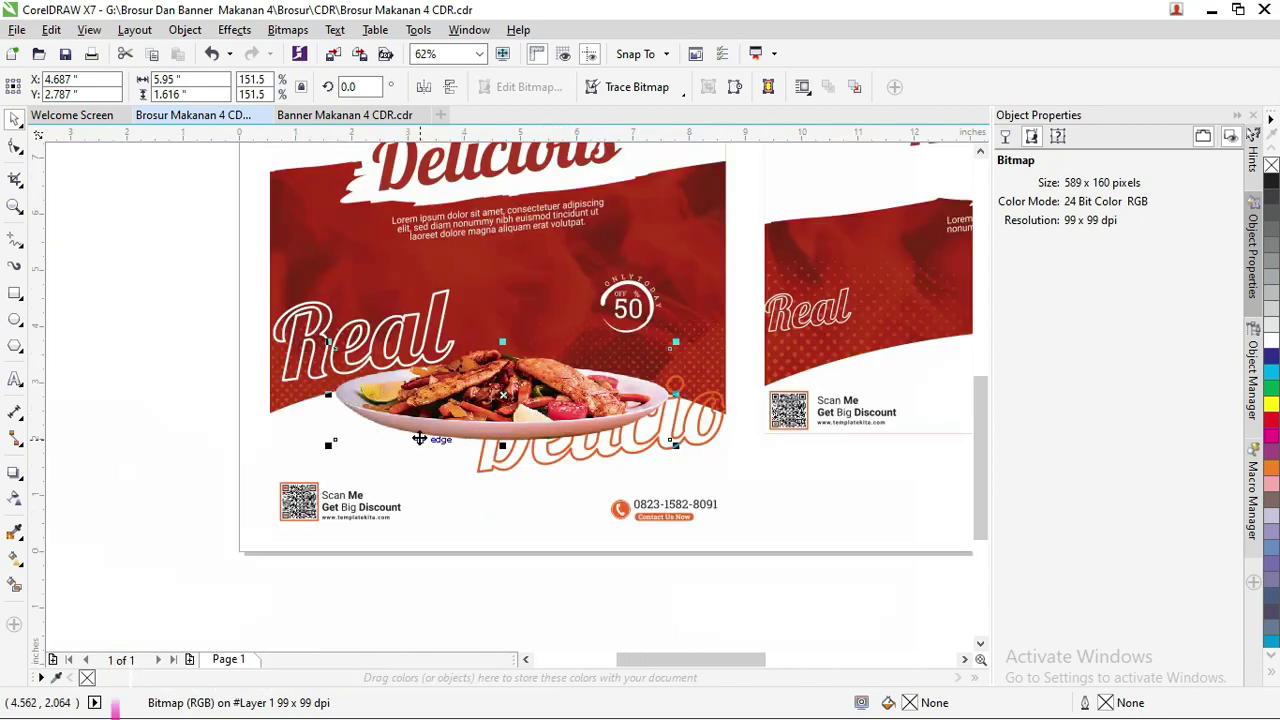
left_click(15, 320)
left_click(76, 317)
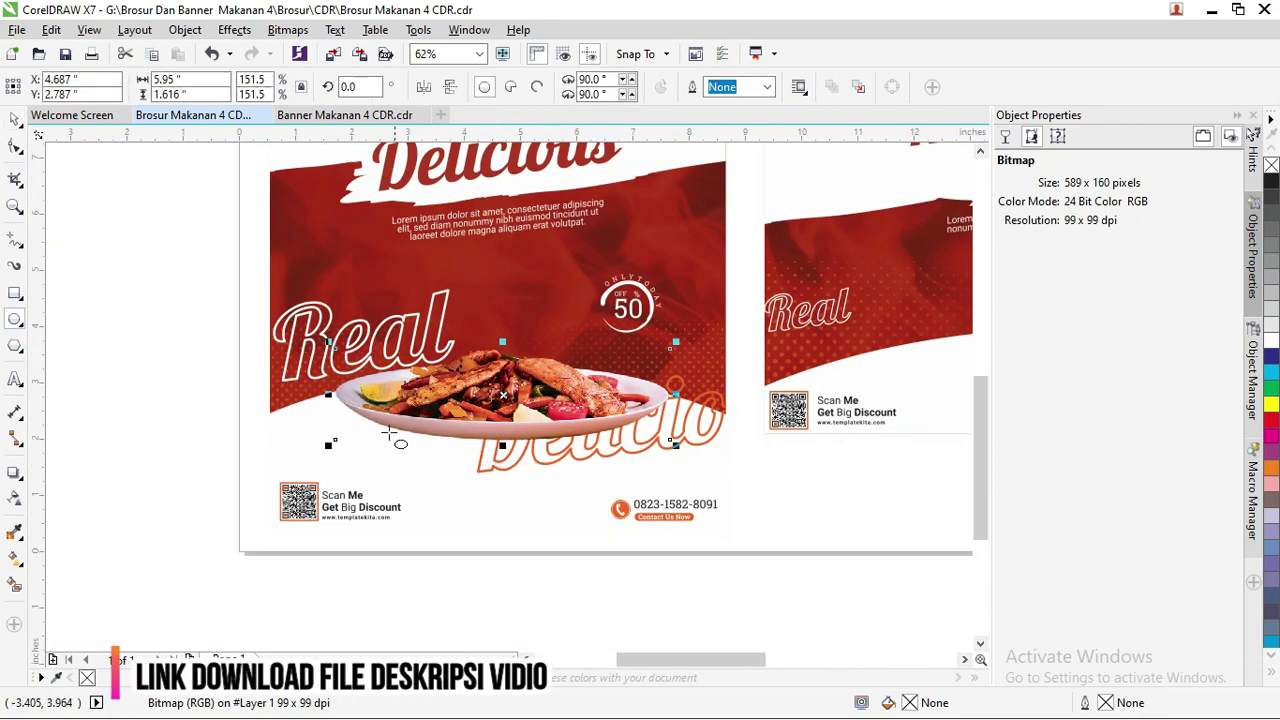
Draw a flat black ellipse without outline beneath the plate and convert it to a bitmap
mouse_move(380, 432)
left_mouse_down()
mouse_move(602, 425)
mouse_move(640, 449)
left_mouse_up()
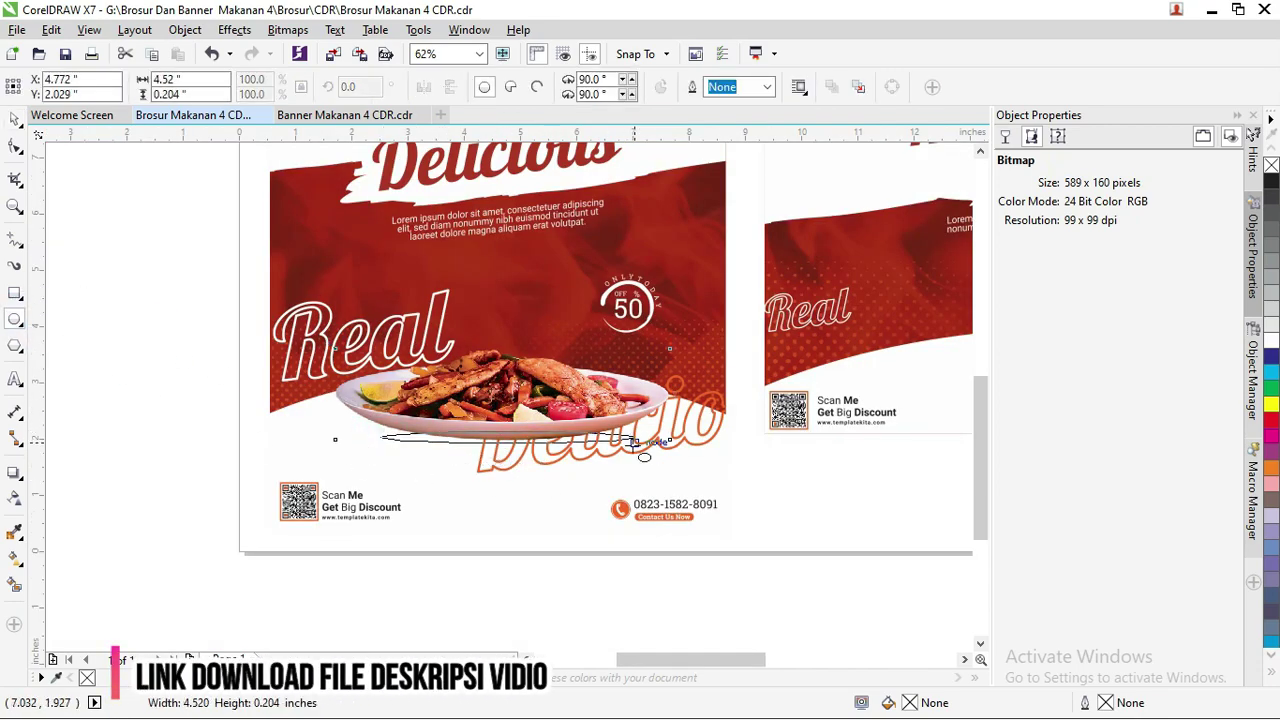
left_click(1271, 182)
right_click(1271, 165)
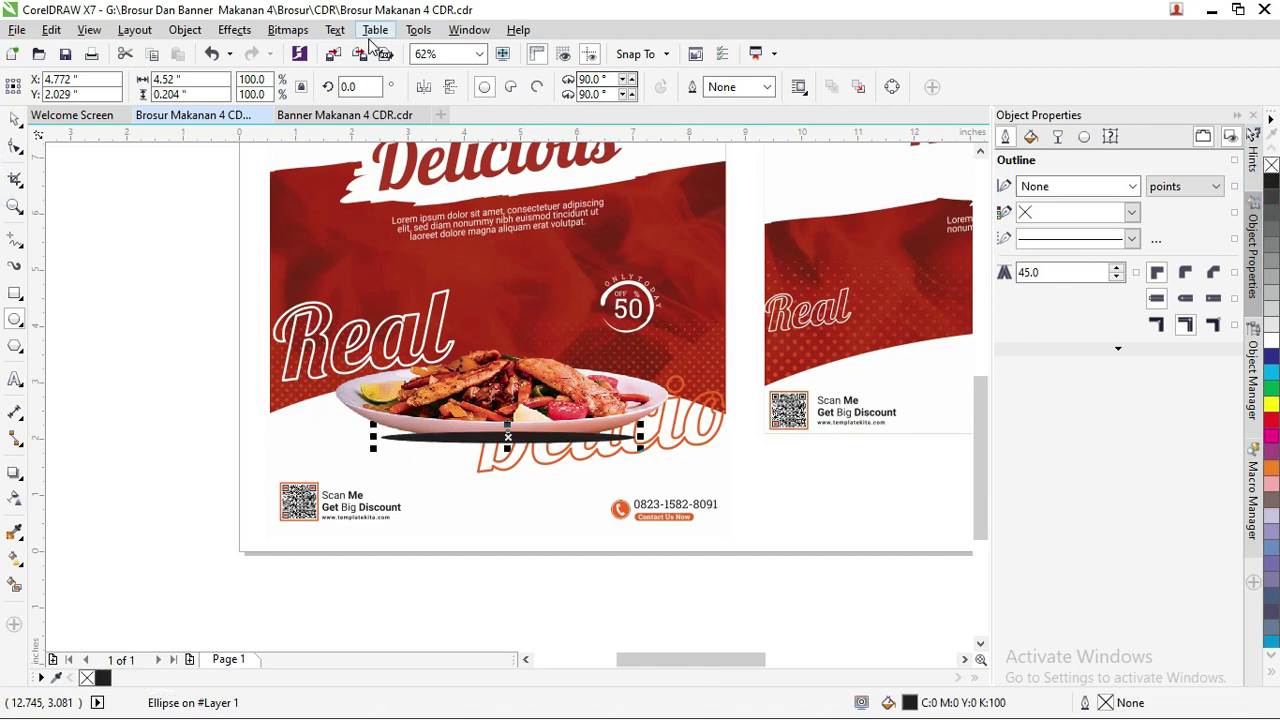
left_click(288, 30)
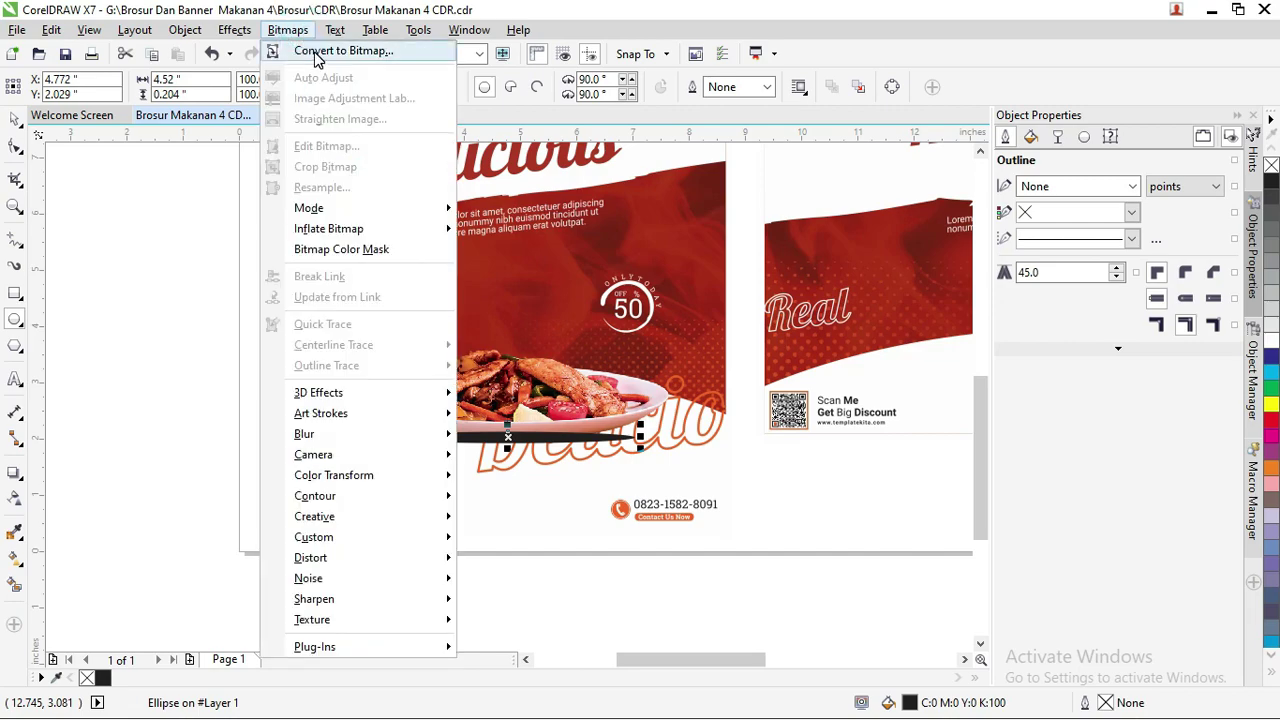
left_click(330, 51)
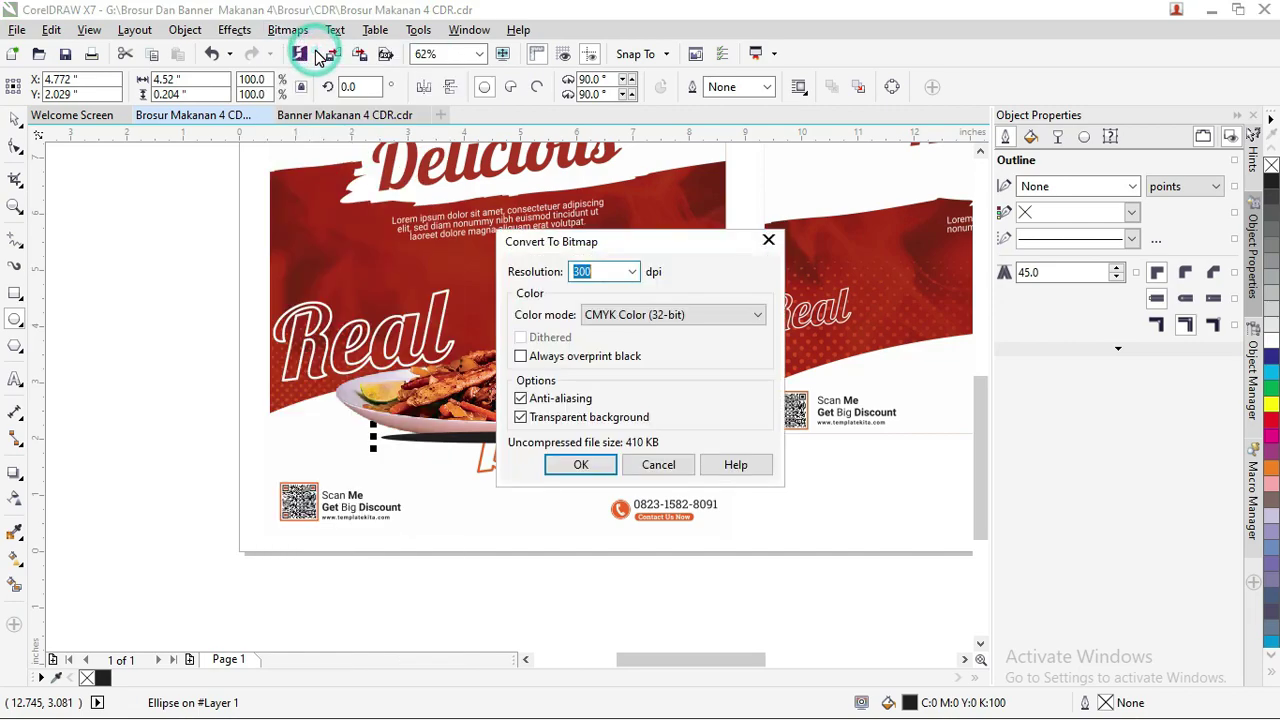
left_click(581, 465)
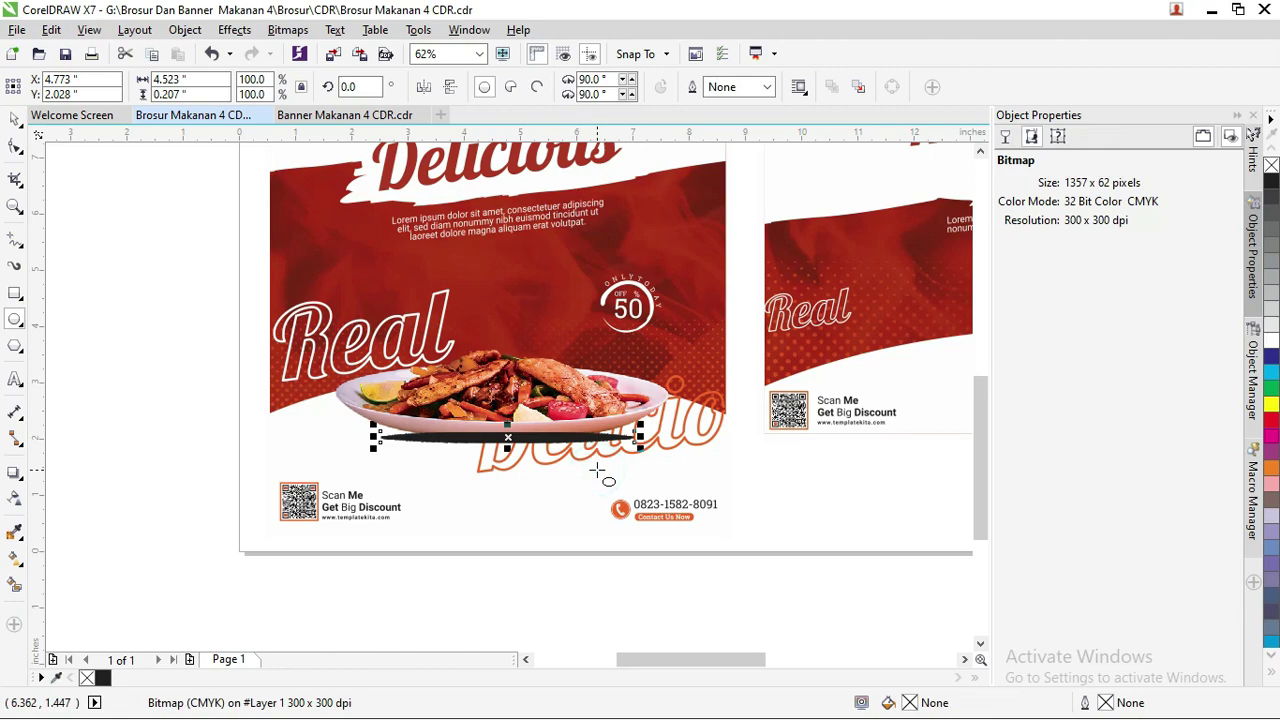
Apply a 21-pixel Gaussian Blur to the ellipse bitmap to soften the shadow
left_click(288, 29)
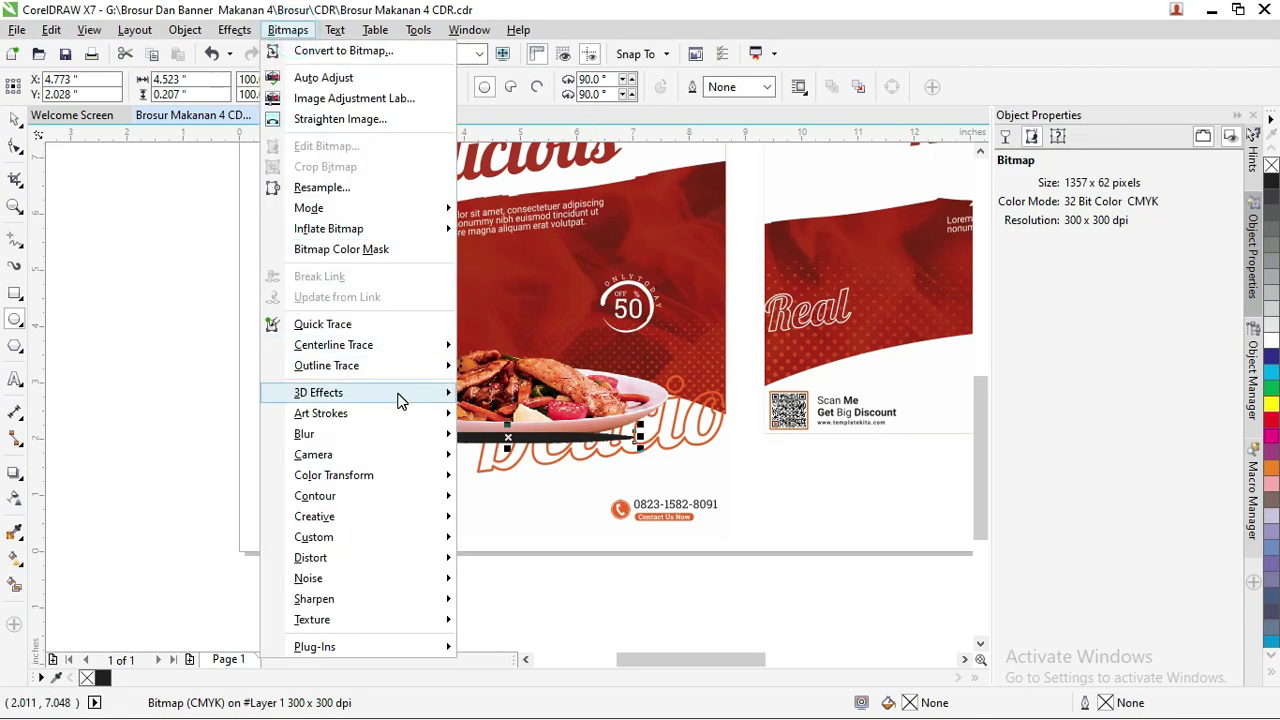
mouse_move(304, 434)
left_click(500, 455)
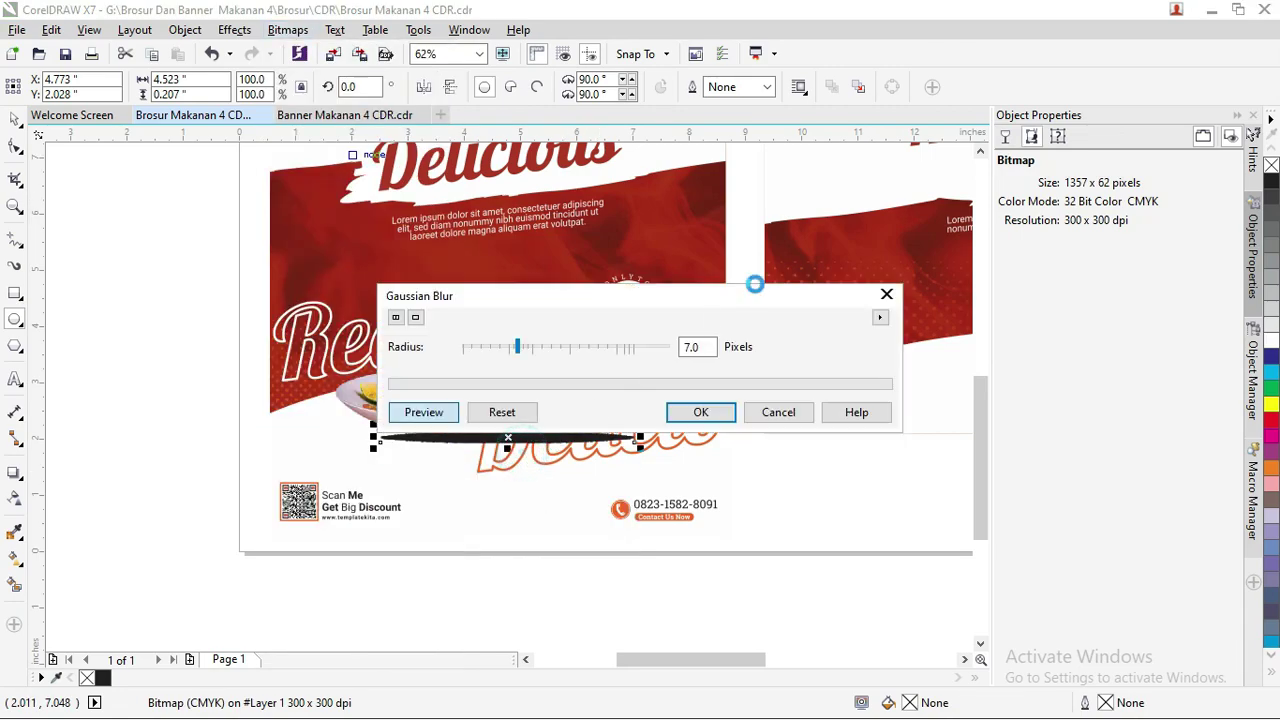
left_click_drag(688, 297, 985, 208)
left_click_drag(814, 258, 843, 260)
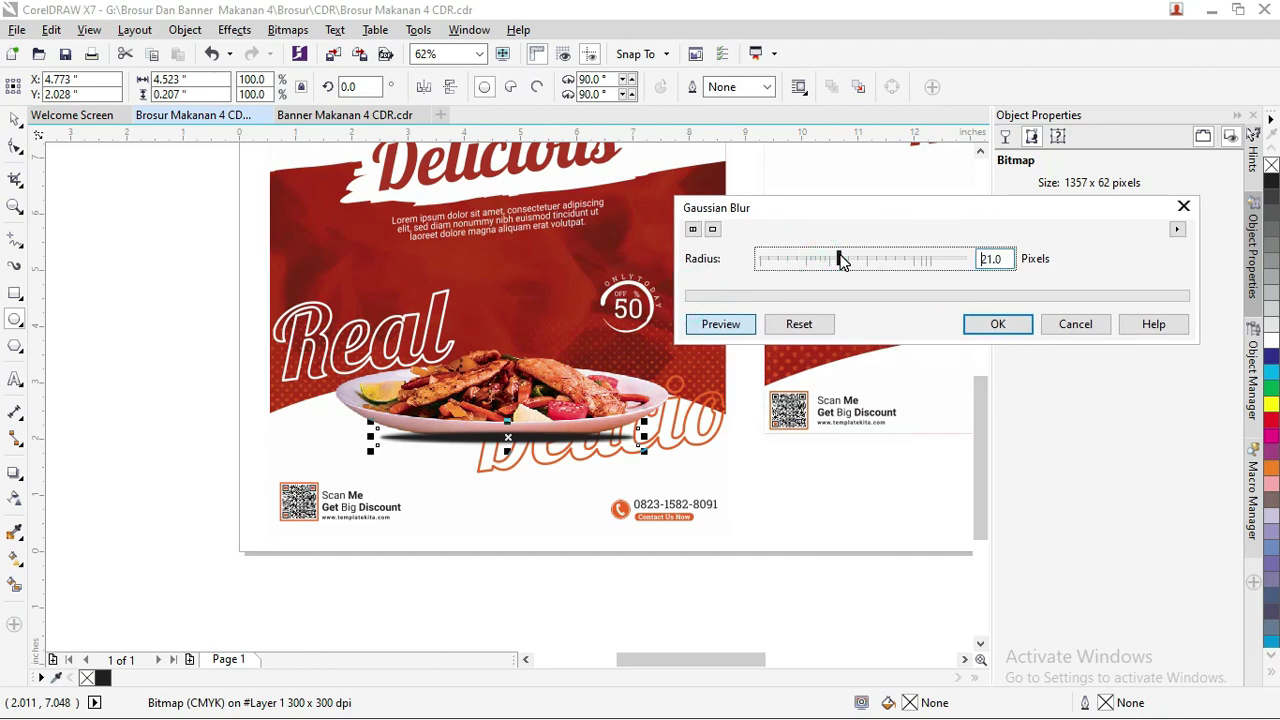
left_click(990, 326)
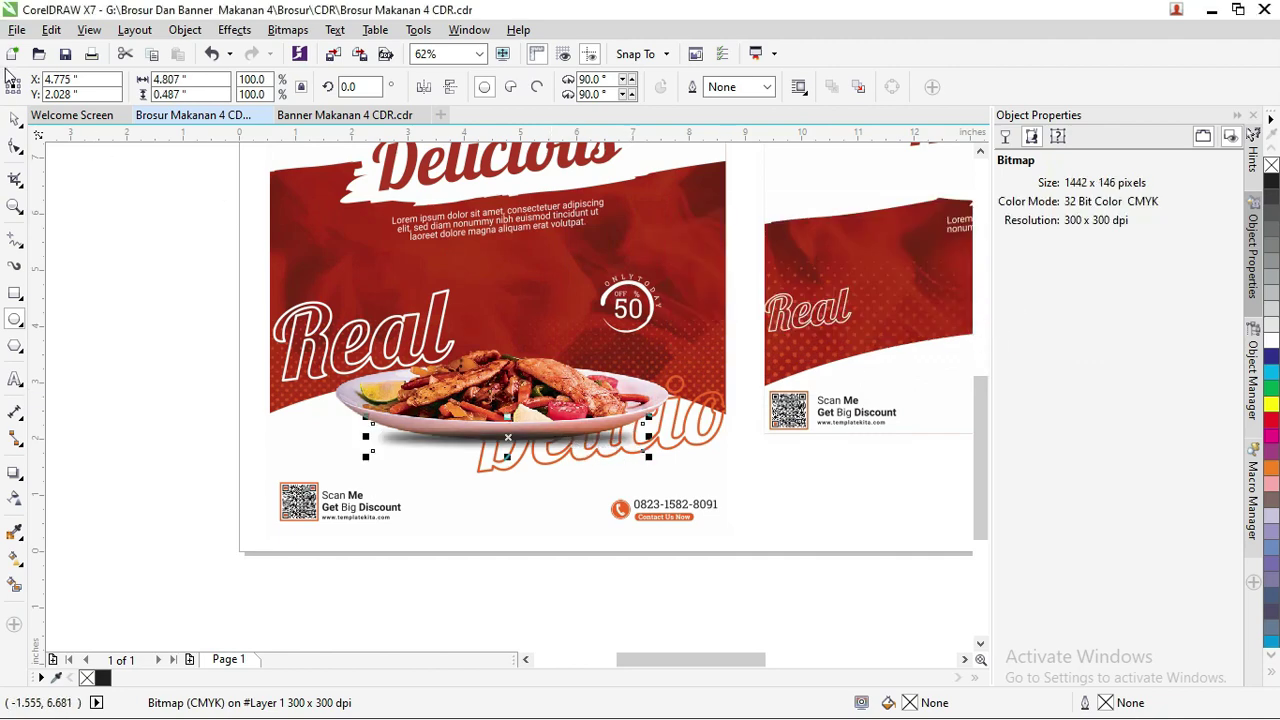
left_click(15, 118)
left_click(490, 372)
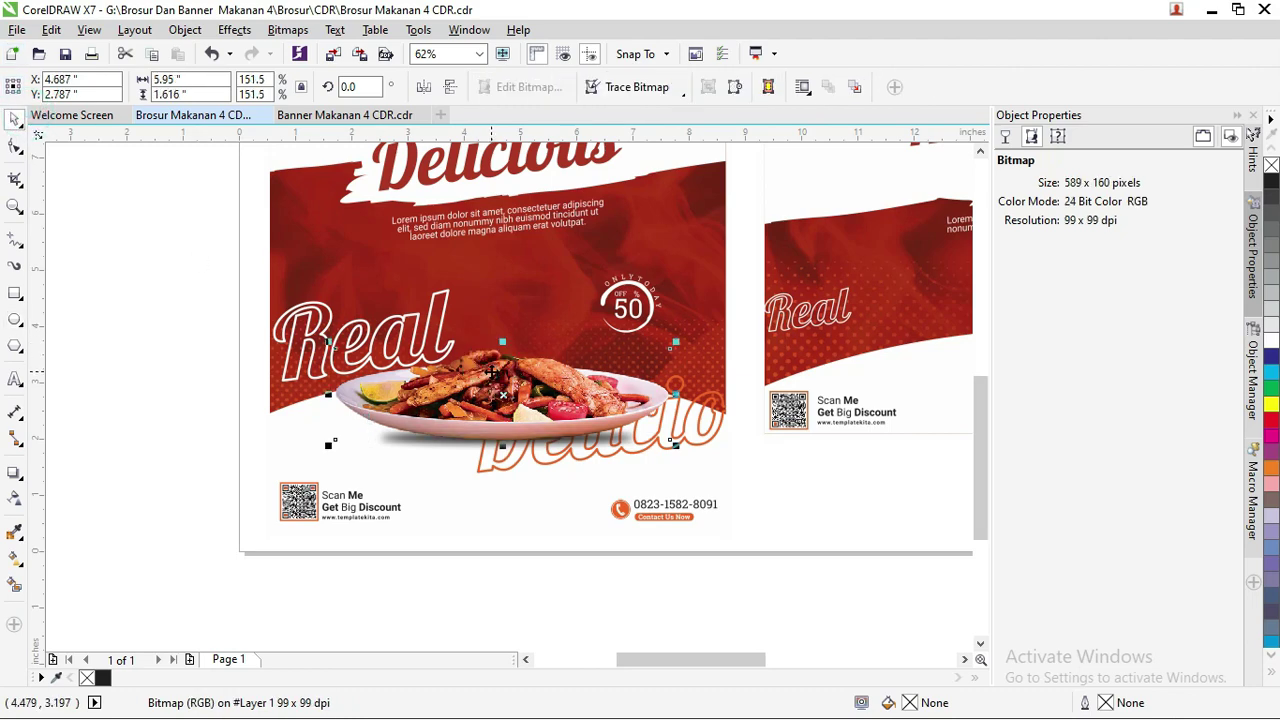
left_click(686, 626)
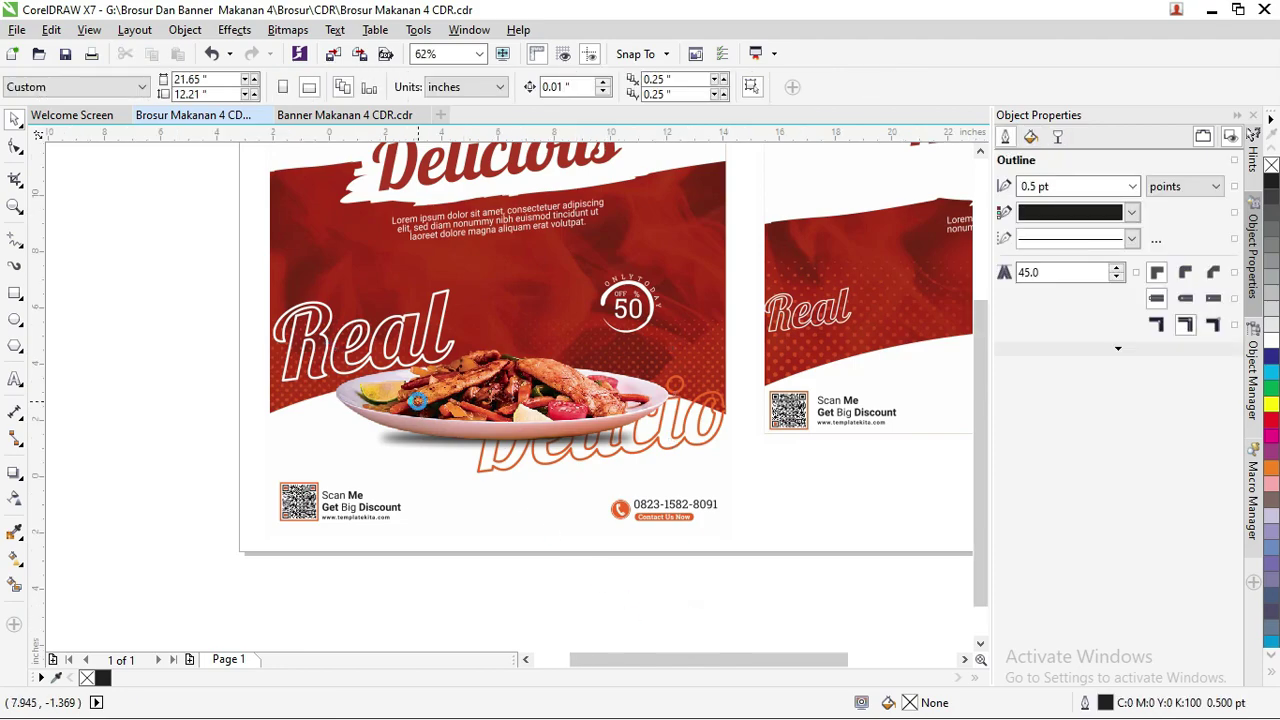
scroll(428, 402, "down", 3)
scroll(475, 326, "up", 2)
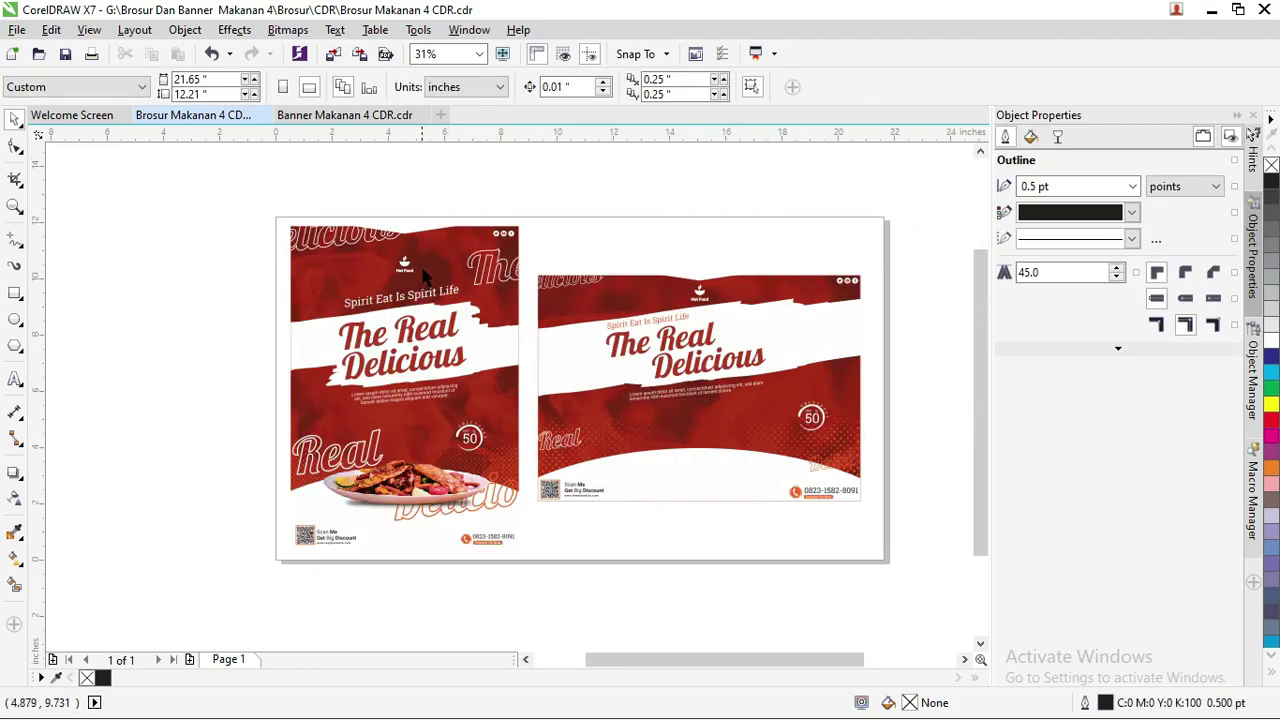
scroll(422, 258, "up", 2)
left_click(342, 208)
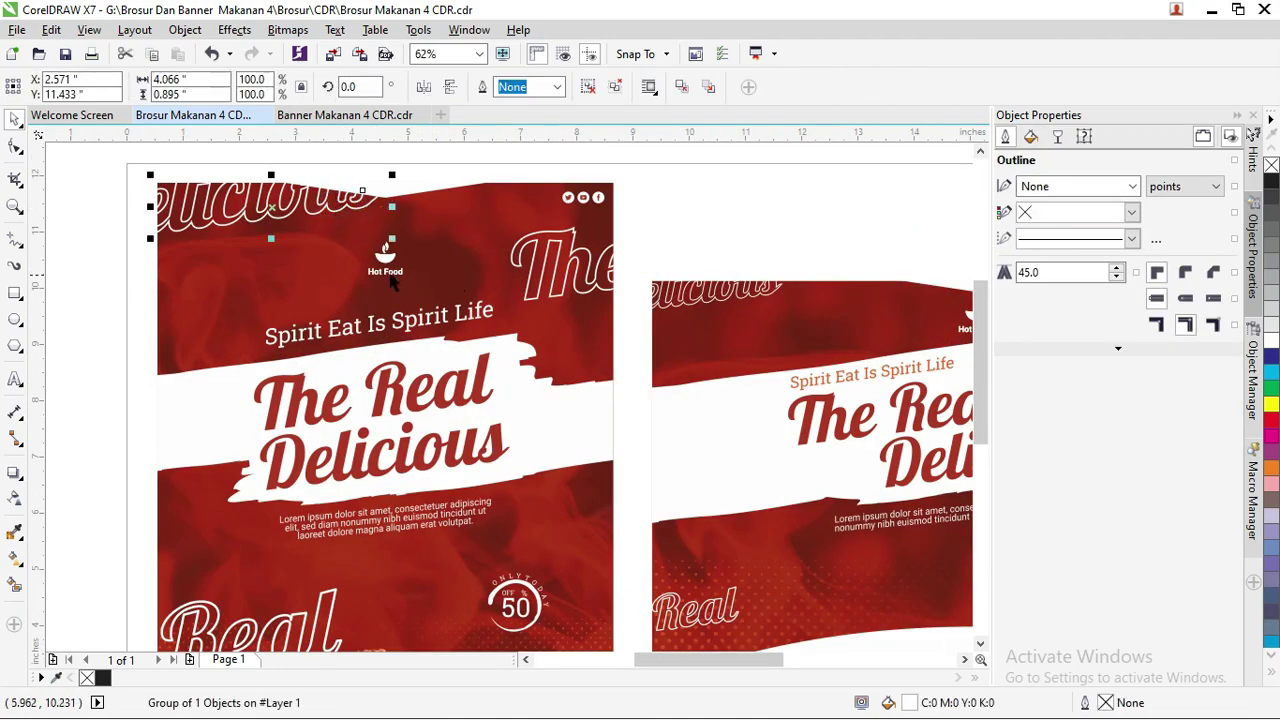
left_click(460, 374)
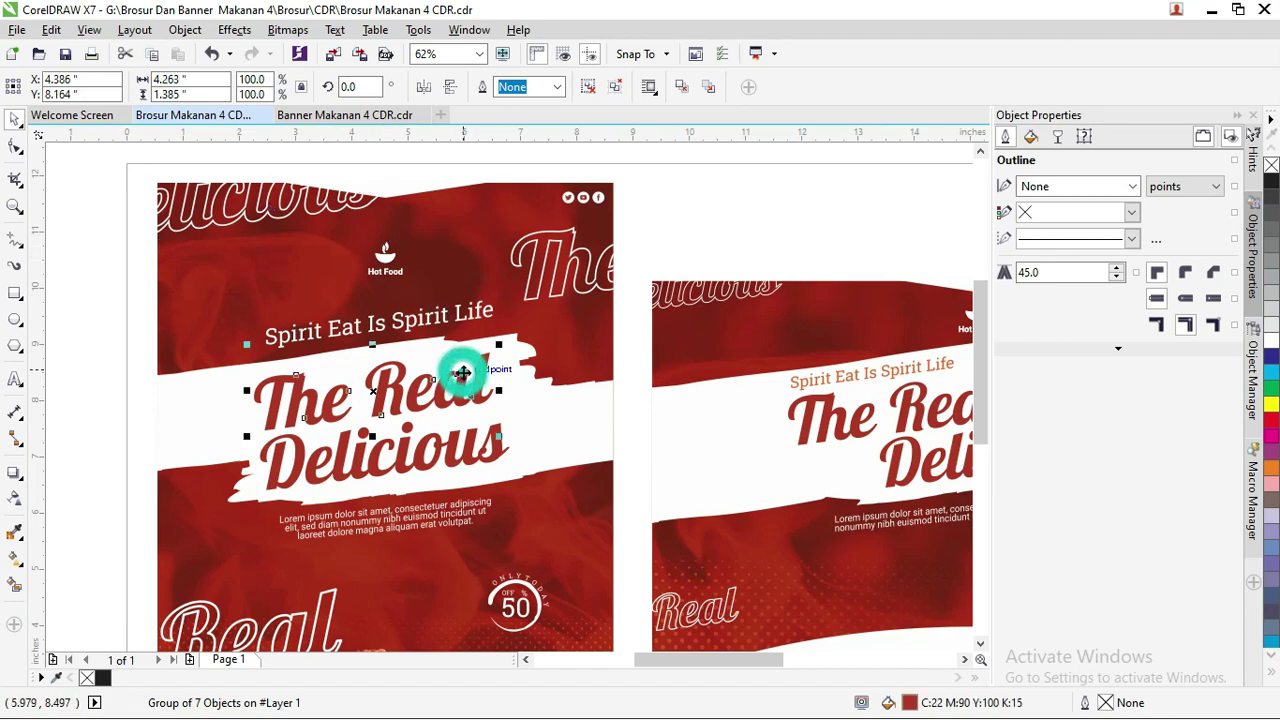
left_click(448, 322)
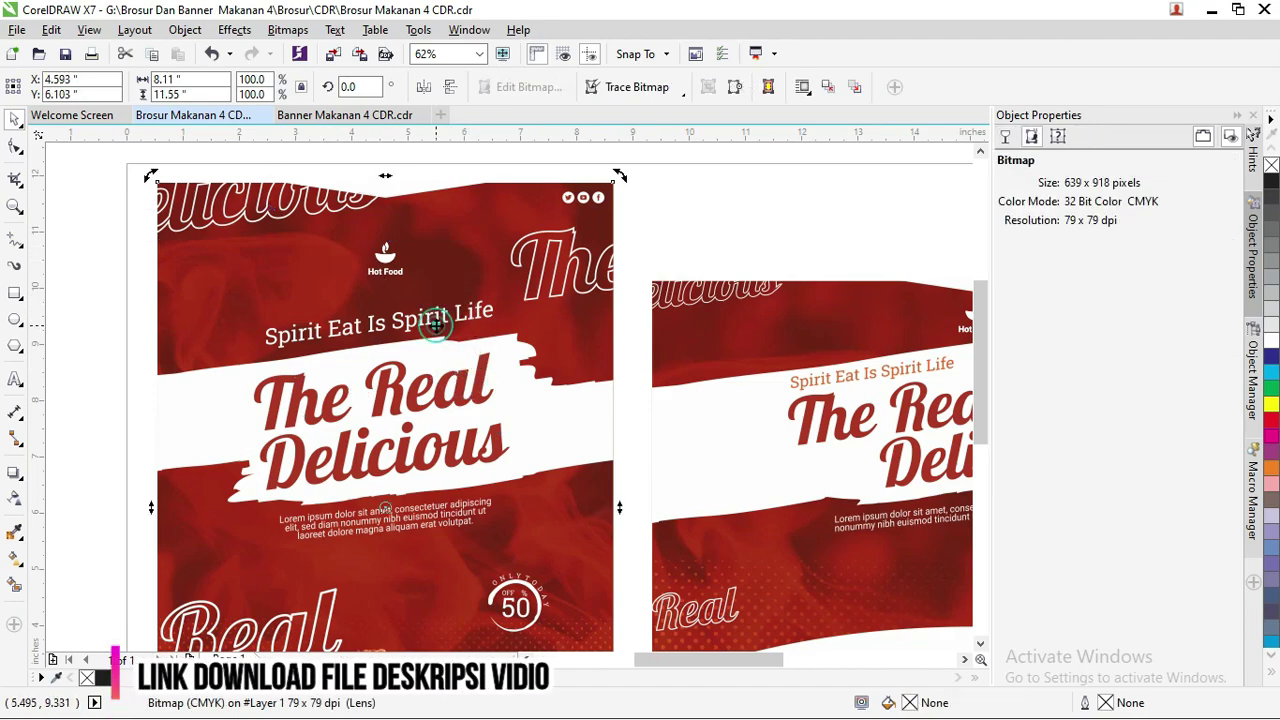
scroll(439, 325, "up", 2)
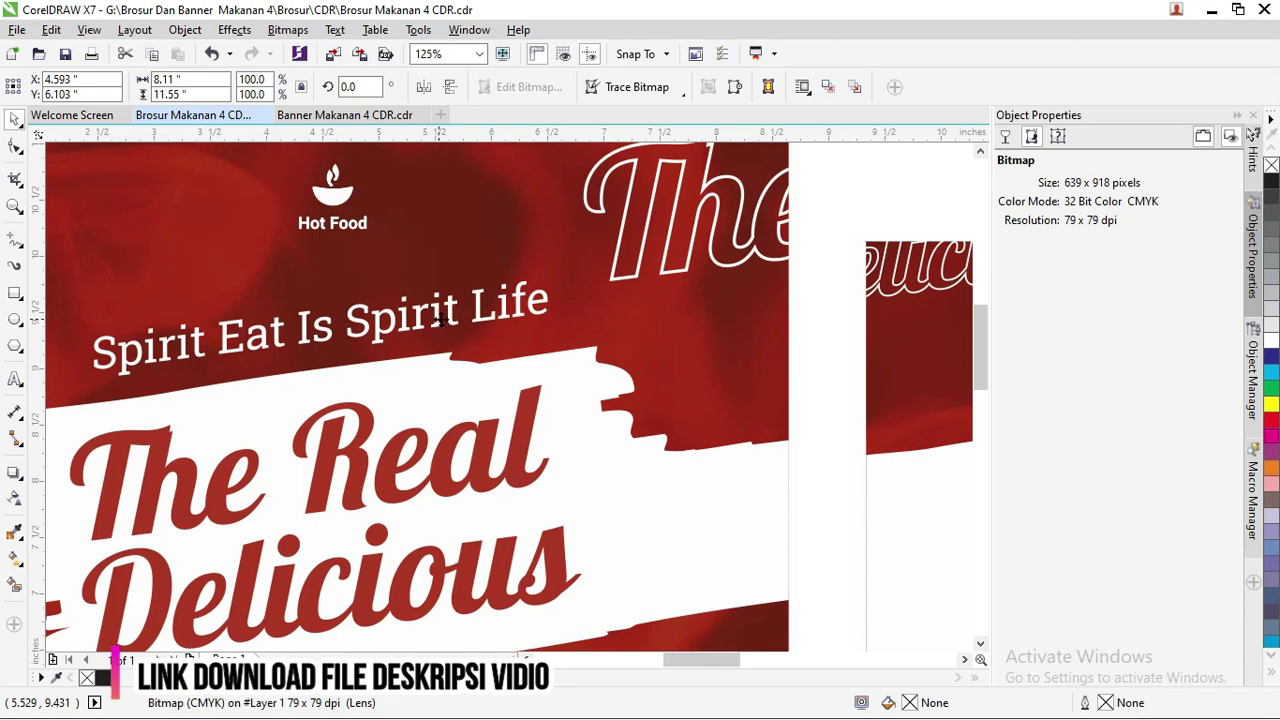
scroll(450, 318, "down", 2)
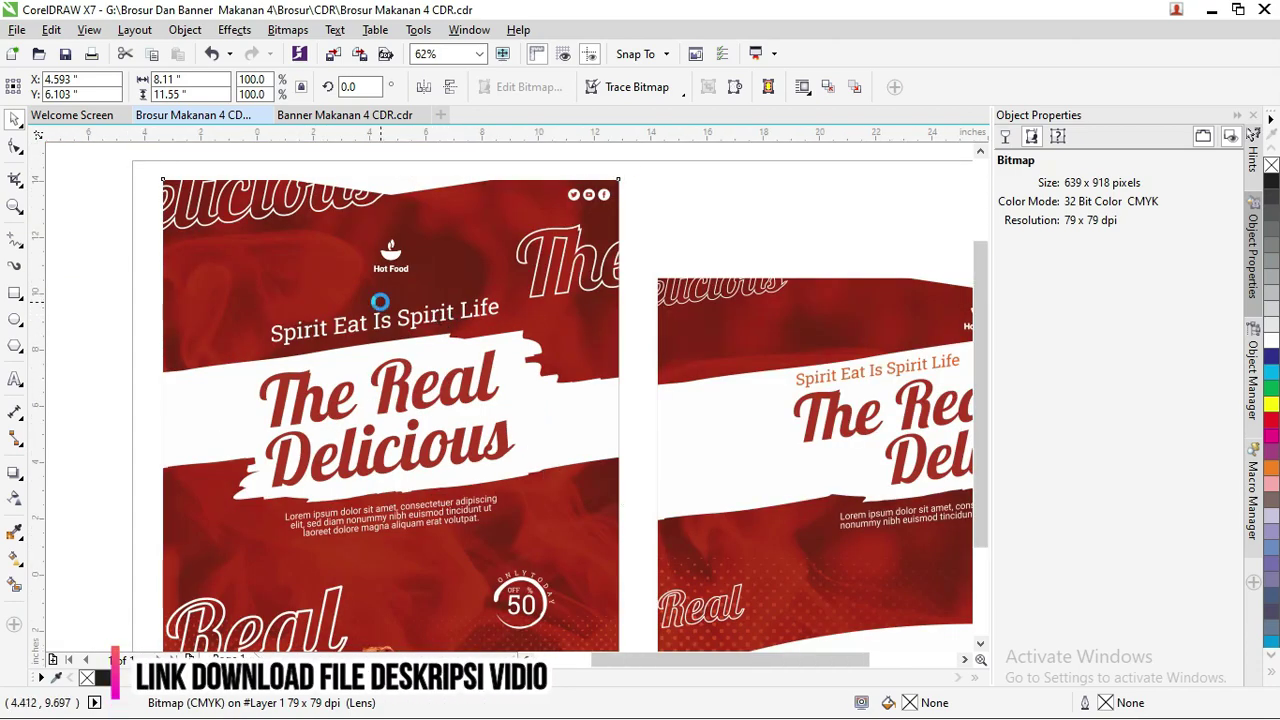
scroll(381, 303, "down", 1)
scroll(370, 316, "up", 1)
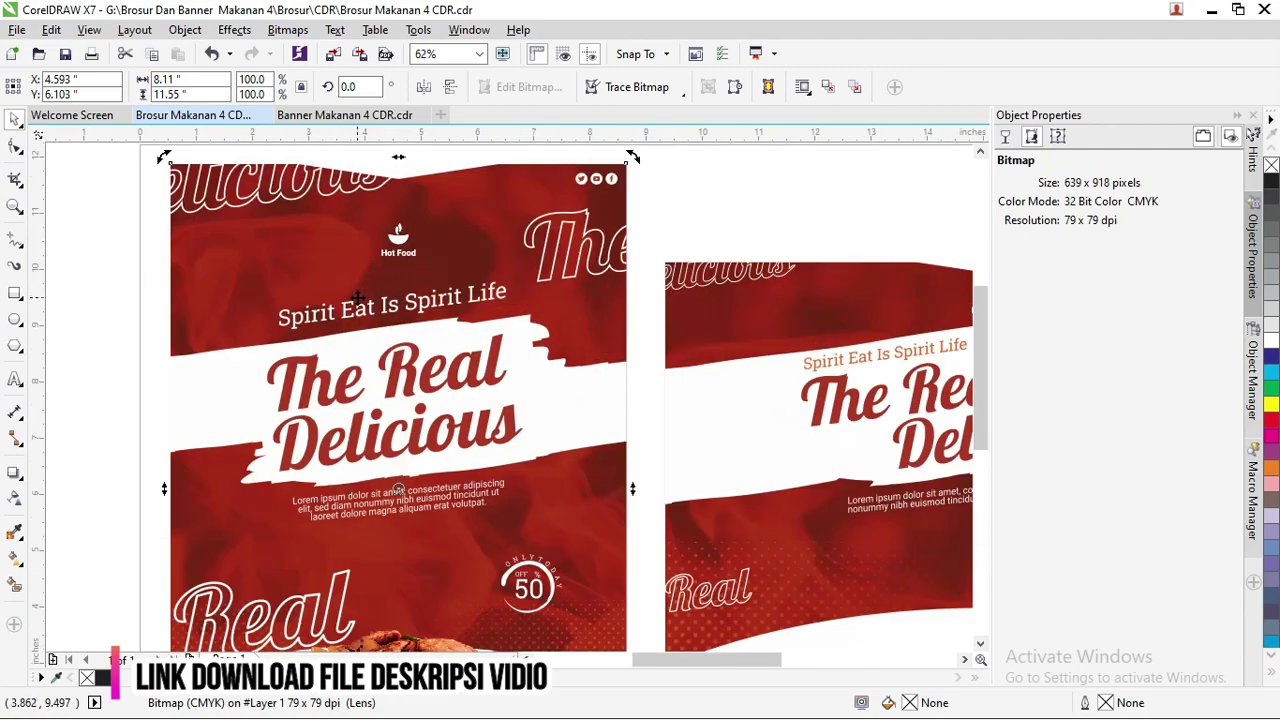
scroll(360, 297, "down", 2)
scroll(320, 417, "up", 2)
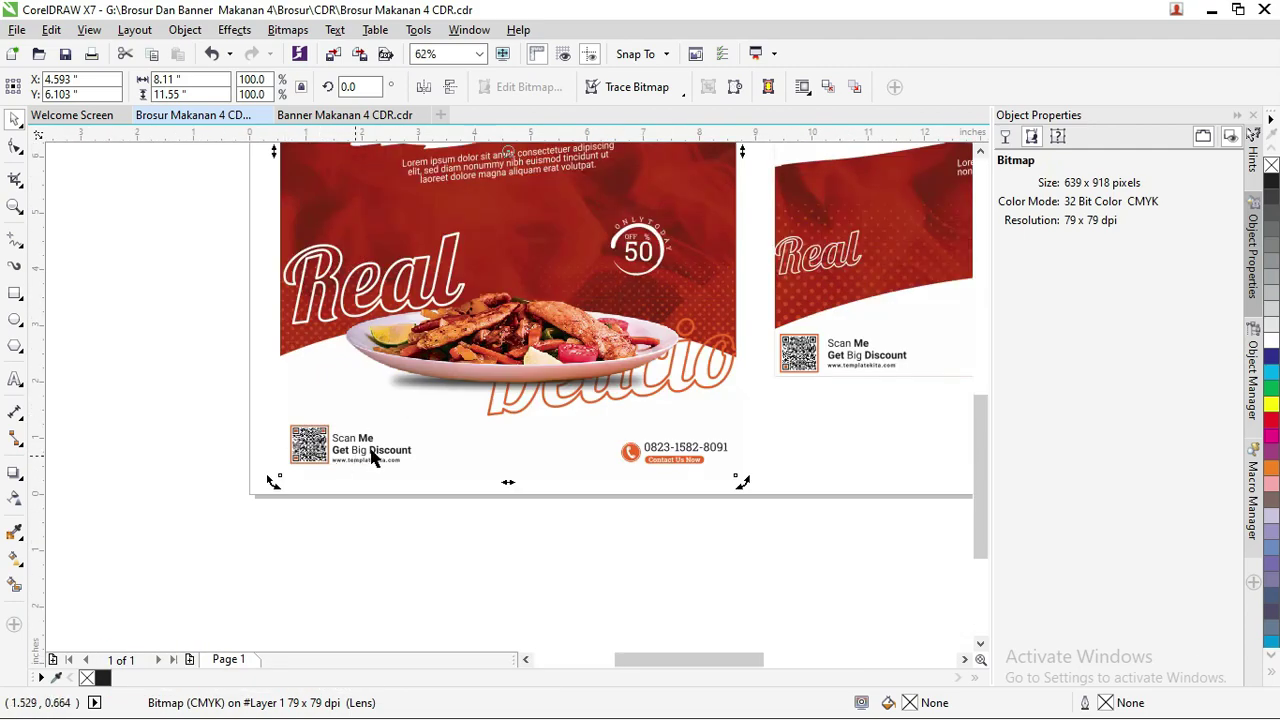
scroll(638, 440, "down", 1)
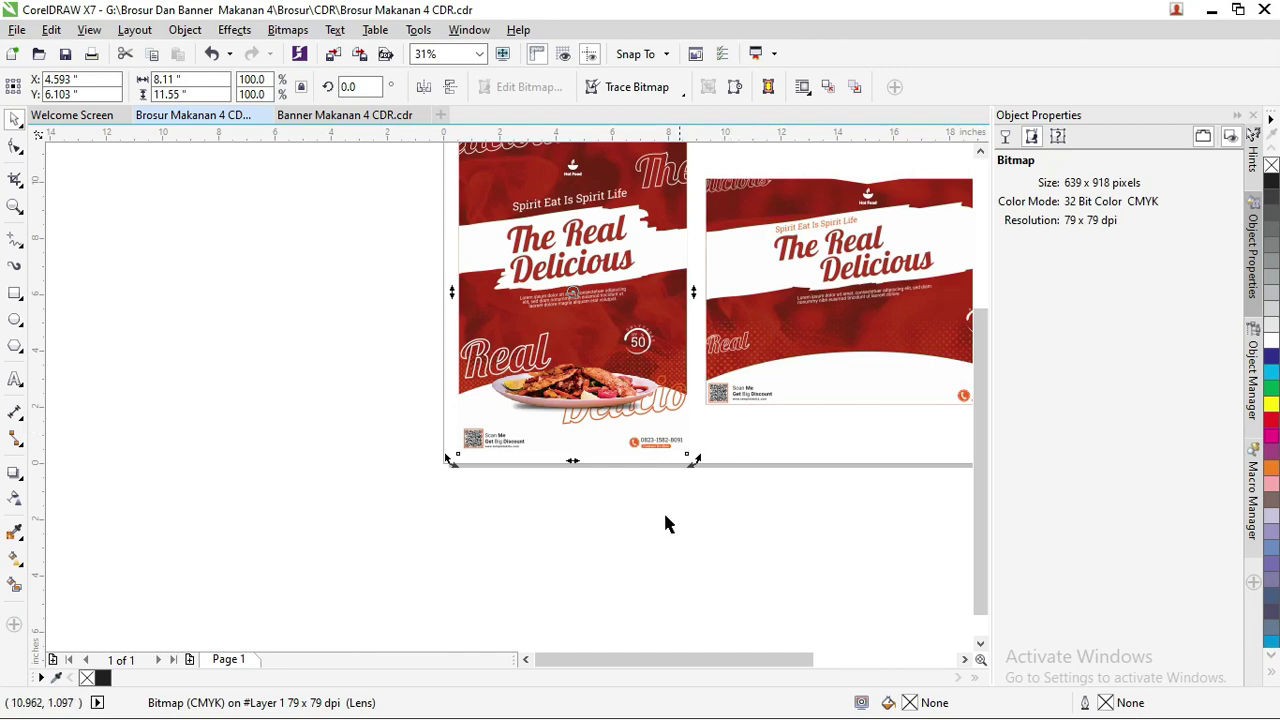
left_click_drag(745, 659, 794, 659)
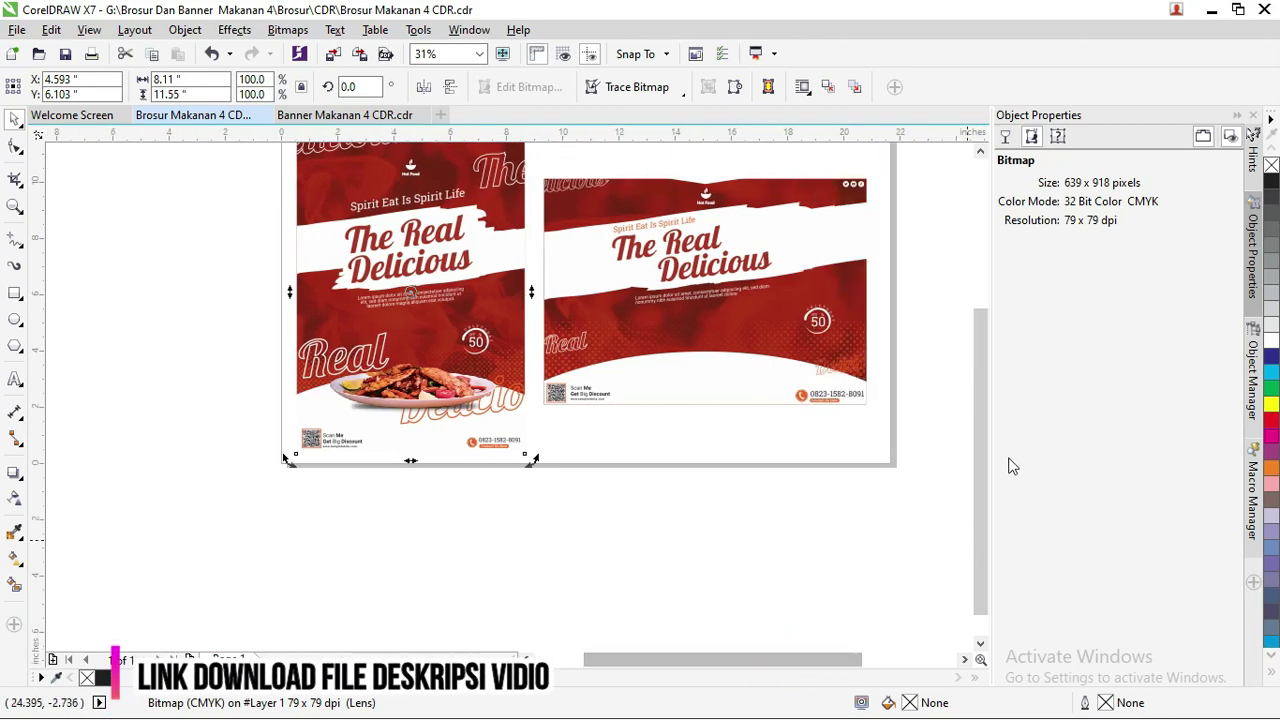
left_click_drag(979, 447, 986, 427)
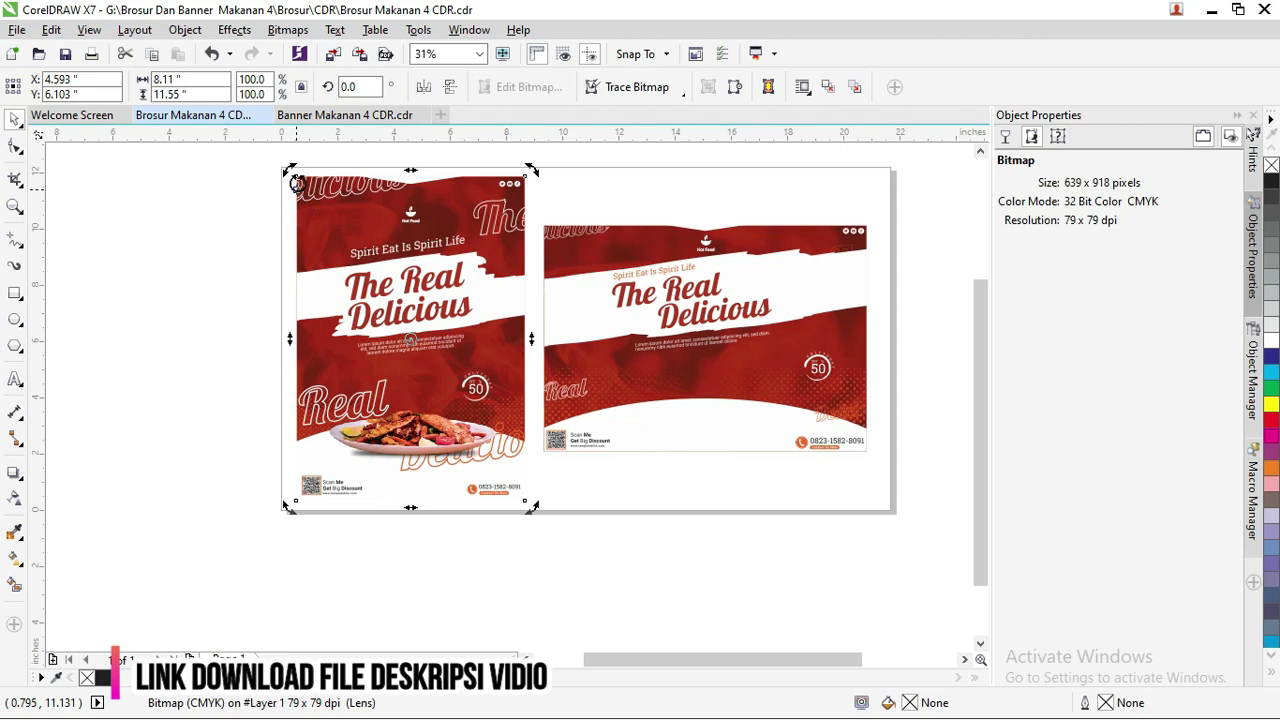
Bring the Banner Makanan 4 CDR.cdr document with the red 'The Real Delicious' banners to the front
left_click(340, 115)
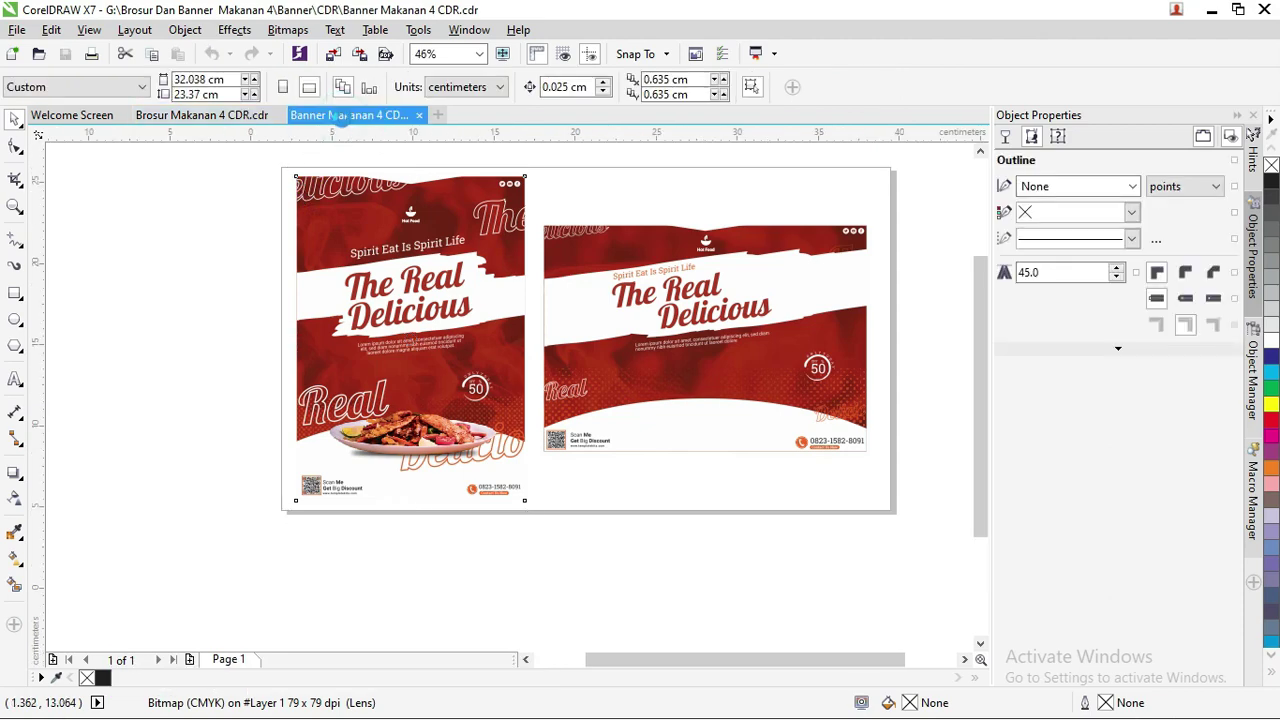